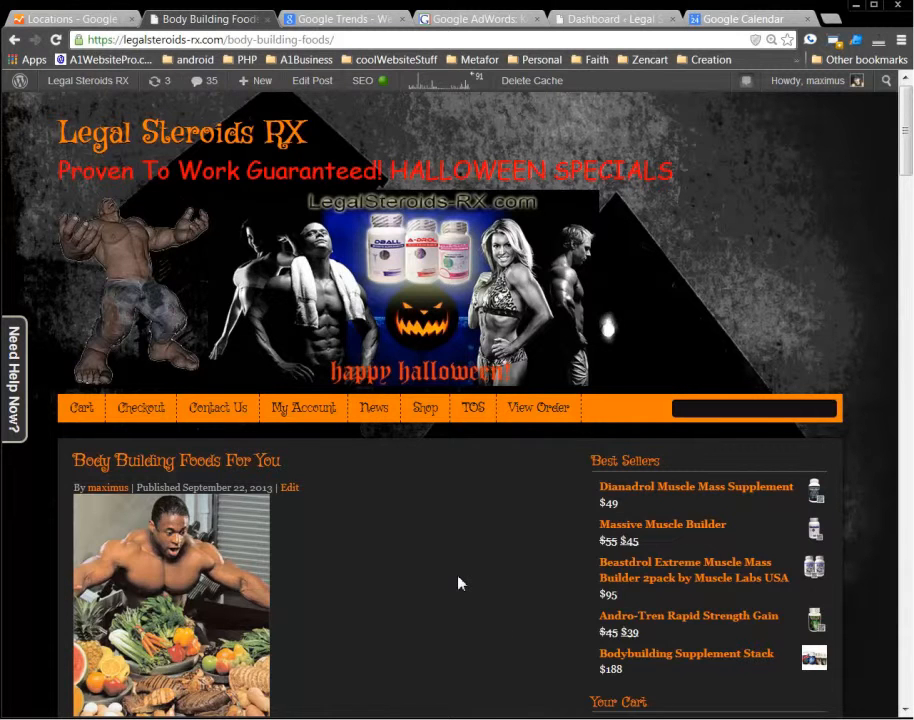
scroll(458, 583, down, 3)
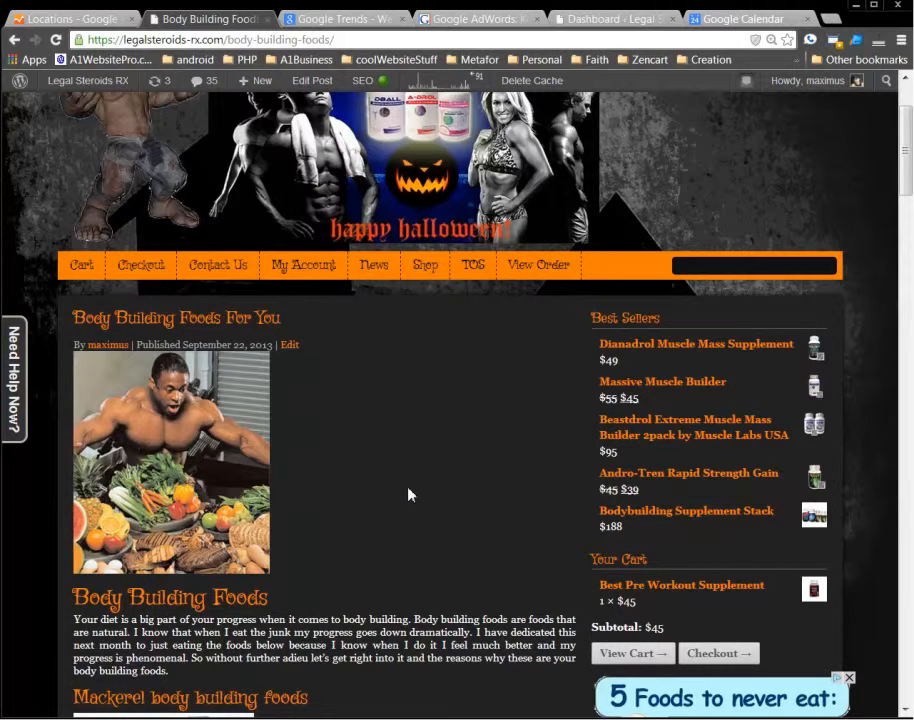
scroll(408, 494, up, 3)
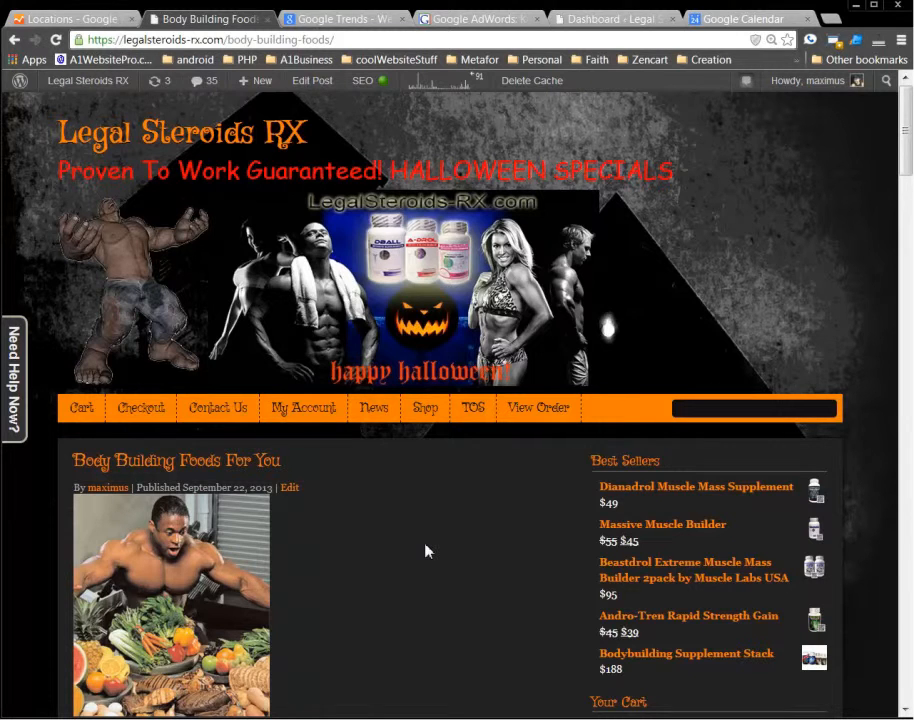
scroll(425, 550, down, 3)
scroll(425, 550, up, 3)
scroll(420, 565, down, 1)
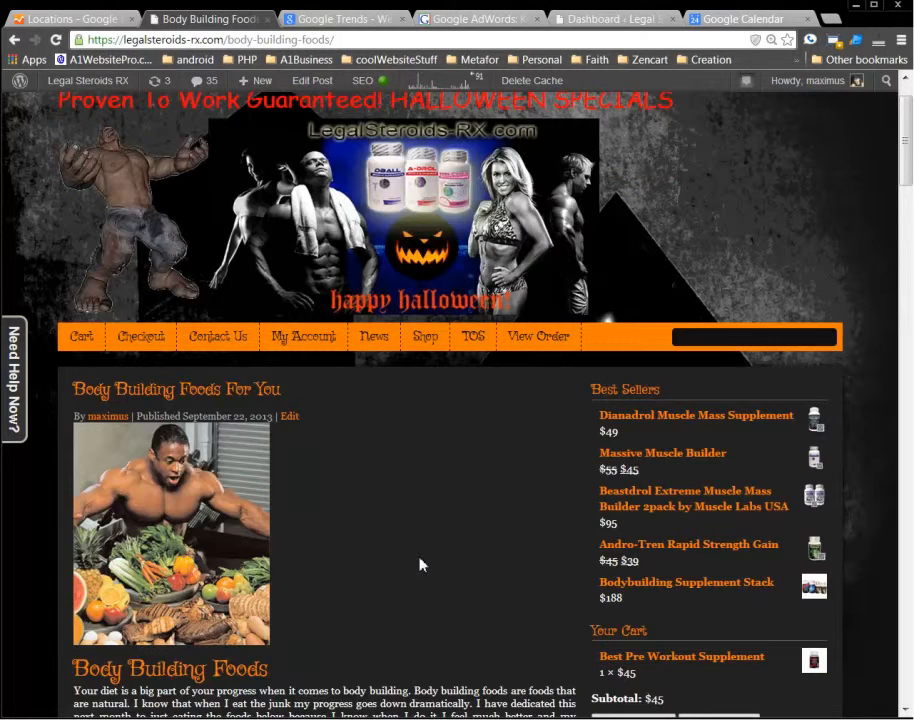
scroll(420, 565, up, 1)
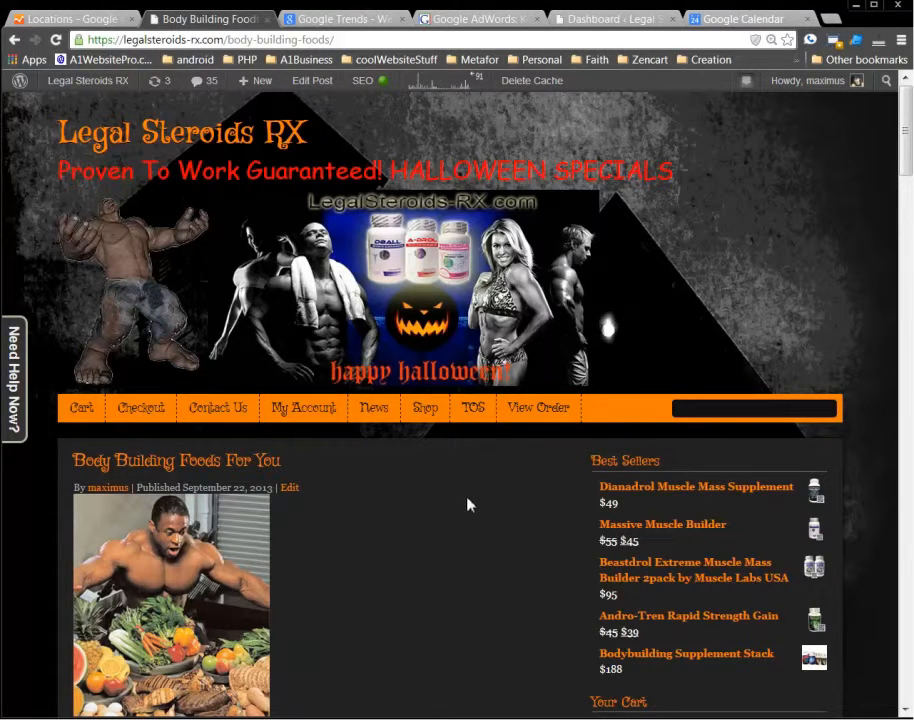
scroll(447, 523, down, 1)
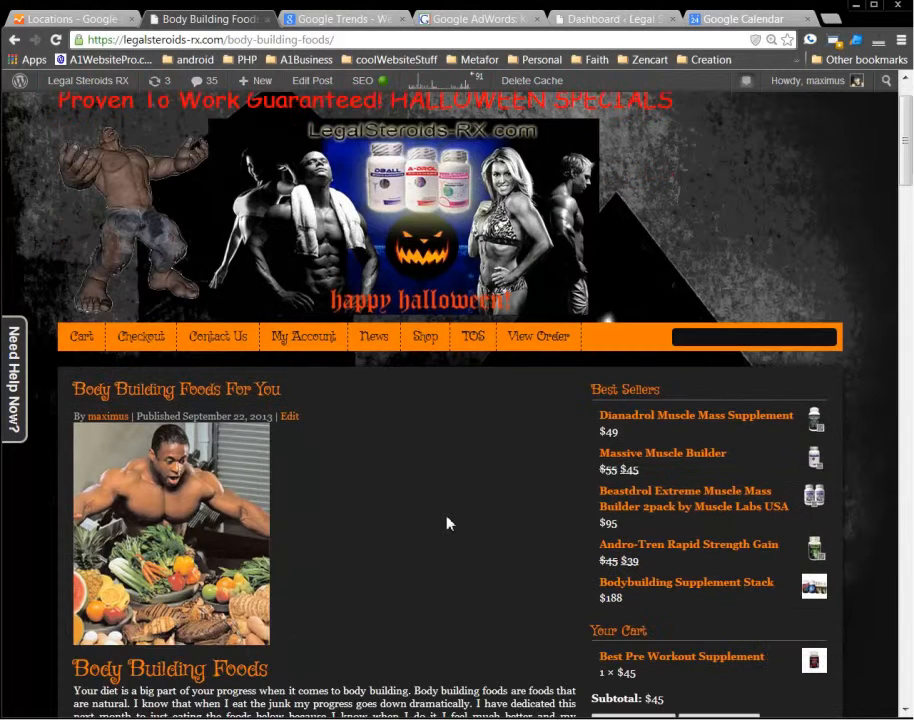
scroll(447, 523, up, 1)
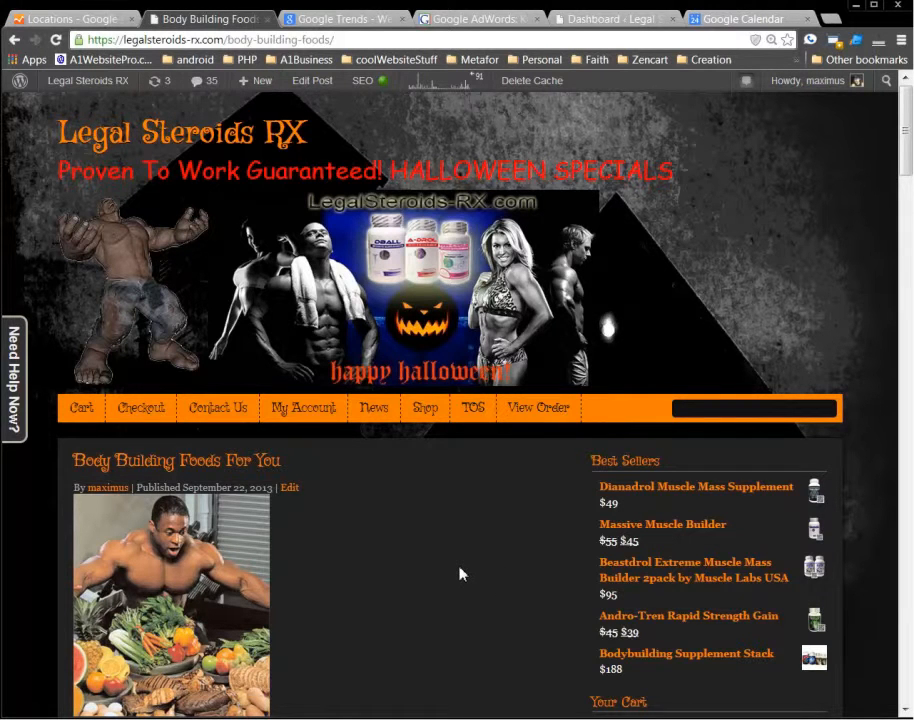
scroll(460, 574, down, 1)
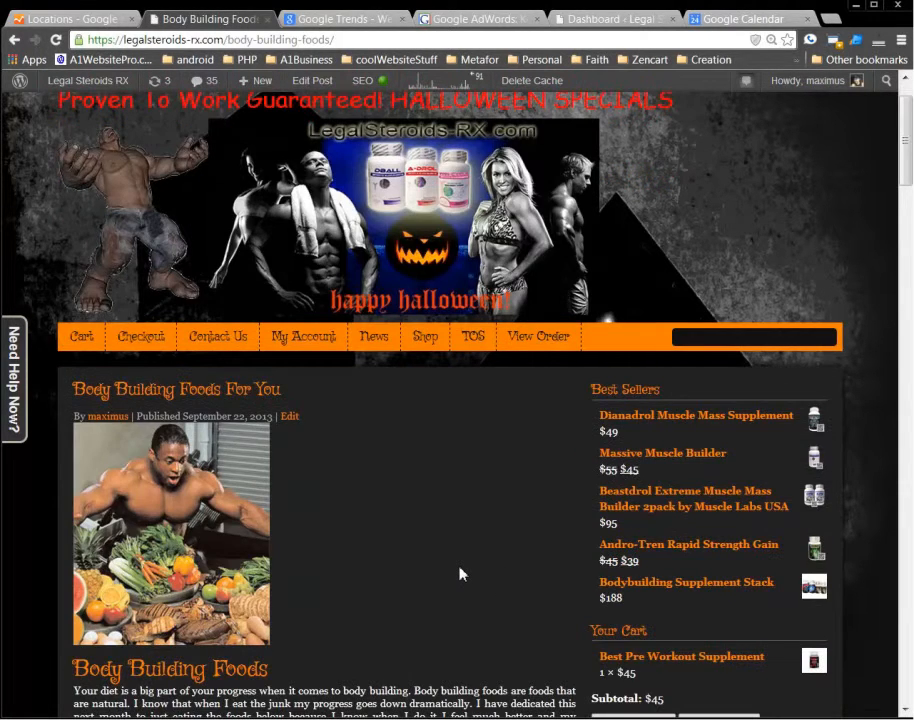
scroll(460, 574, up, 1)
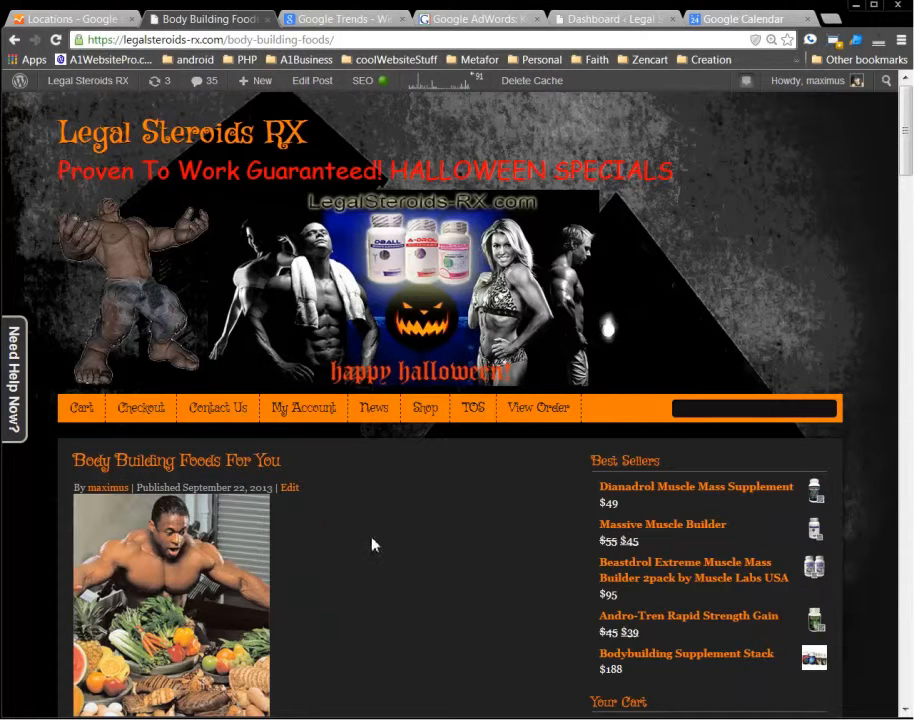
Switch to Google Trends, search for "body building diet" and check the interest graph with and without the forecast.
click(345, 19)
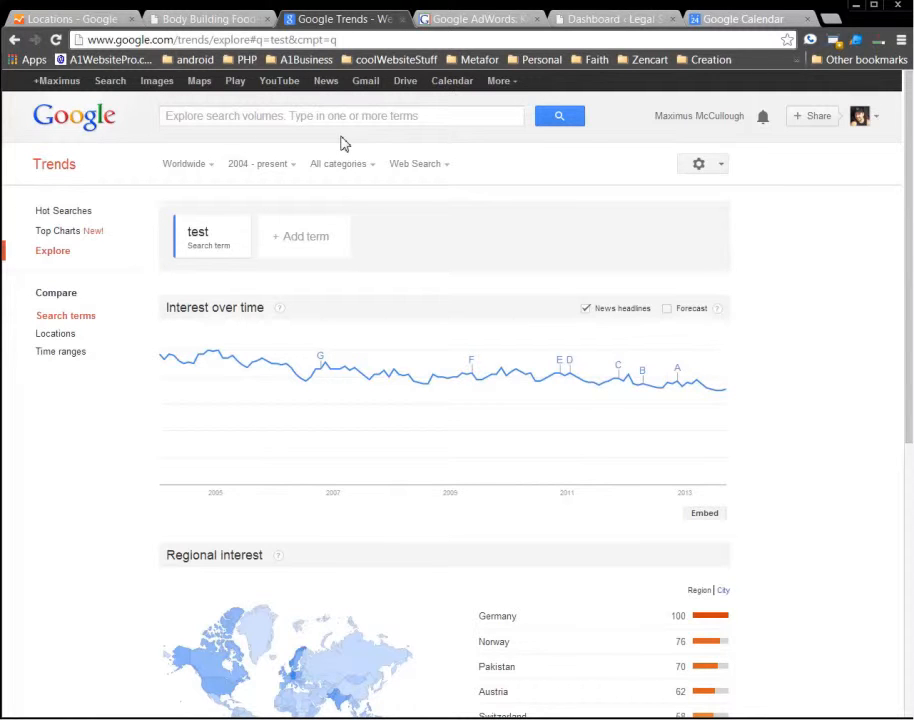
click(268, 116)
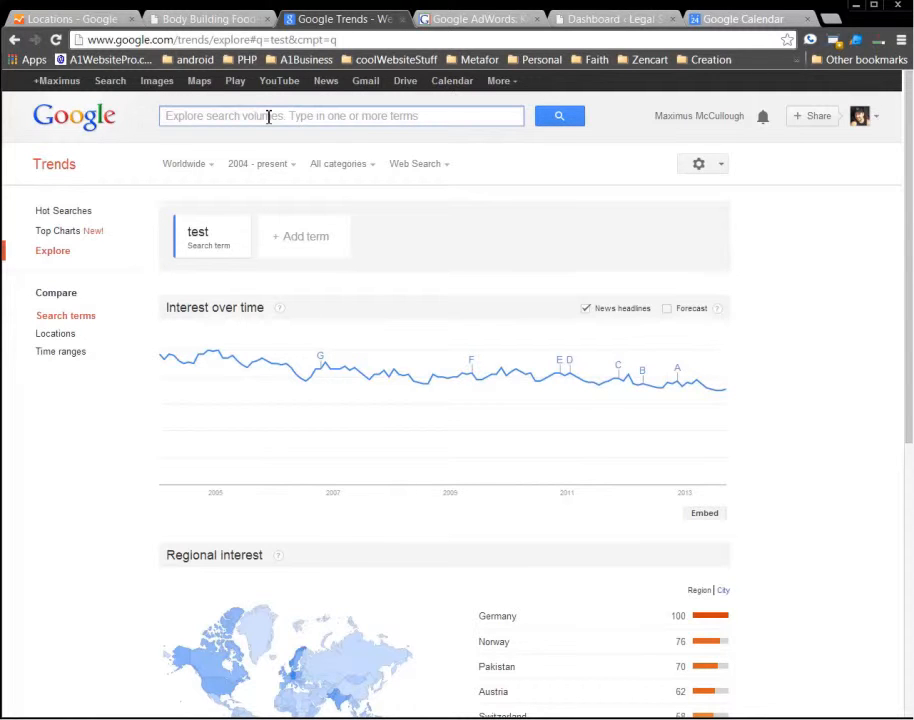
text(body )
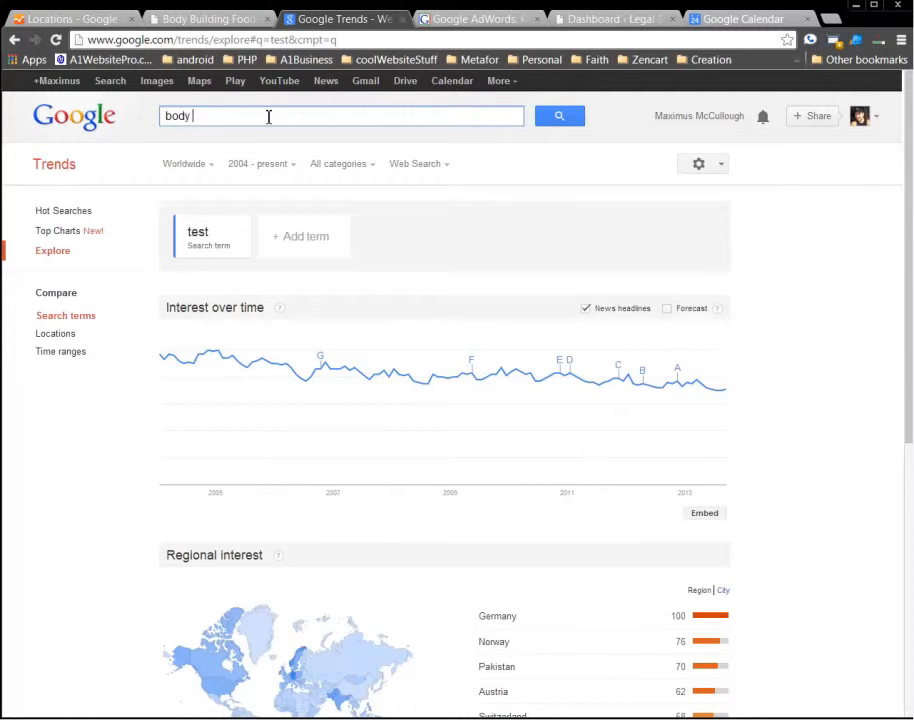
text(building diet)
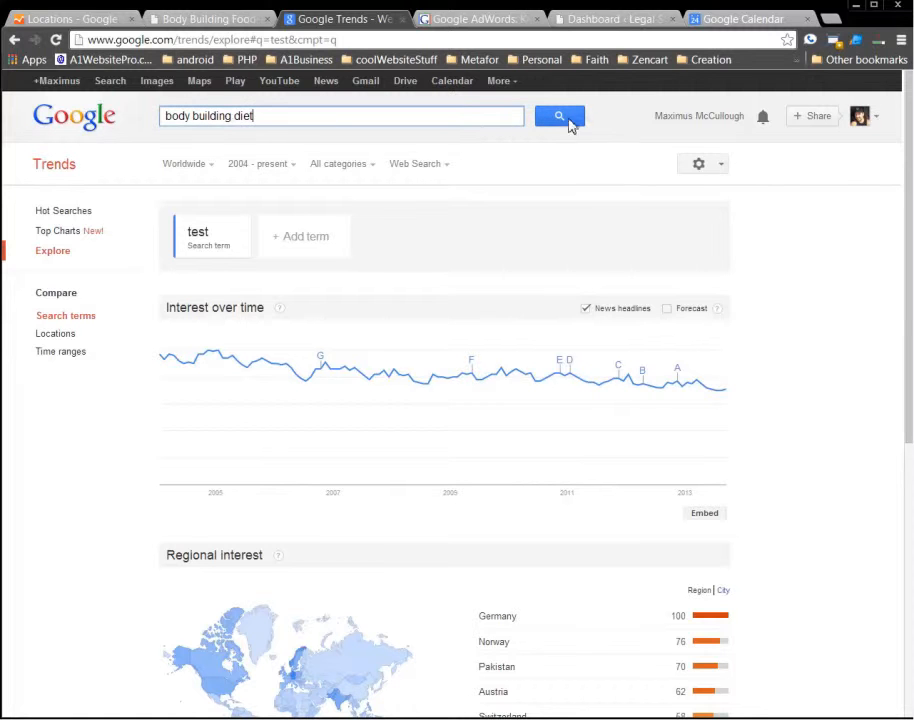
click(566, 120)
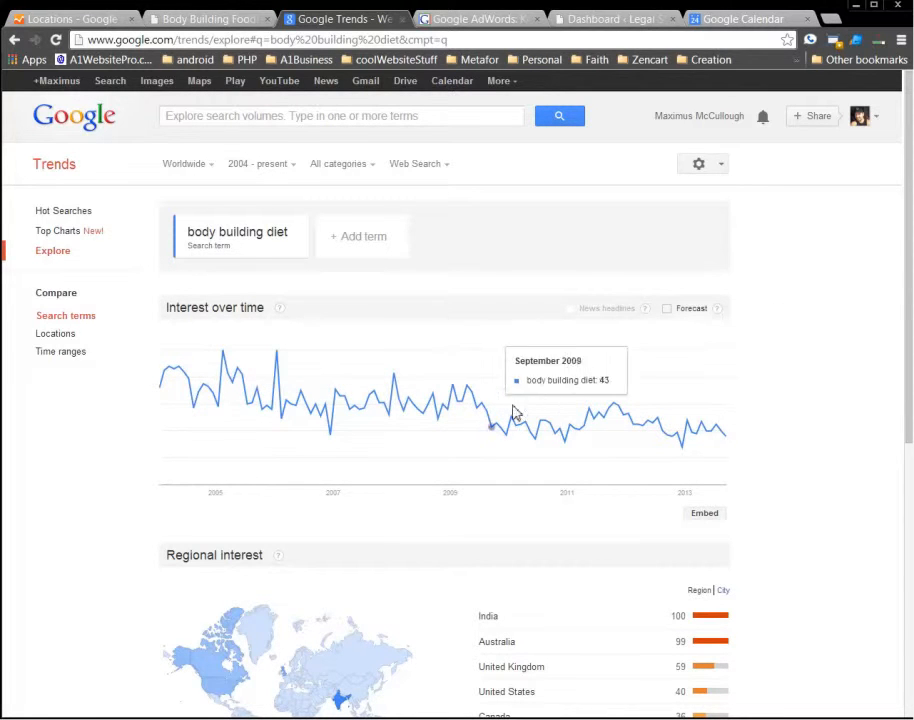
click(667, 309)
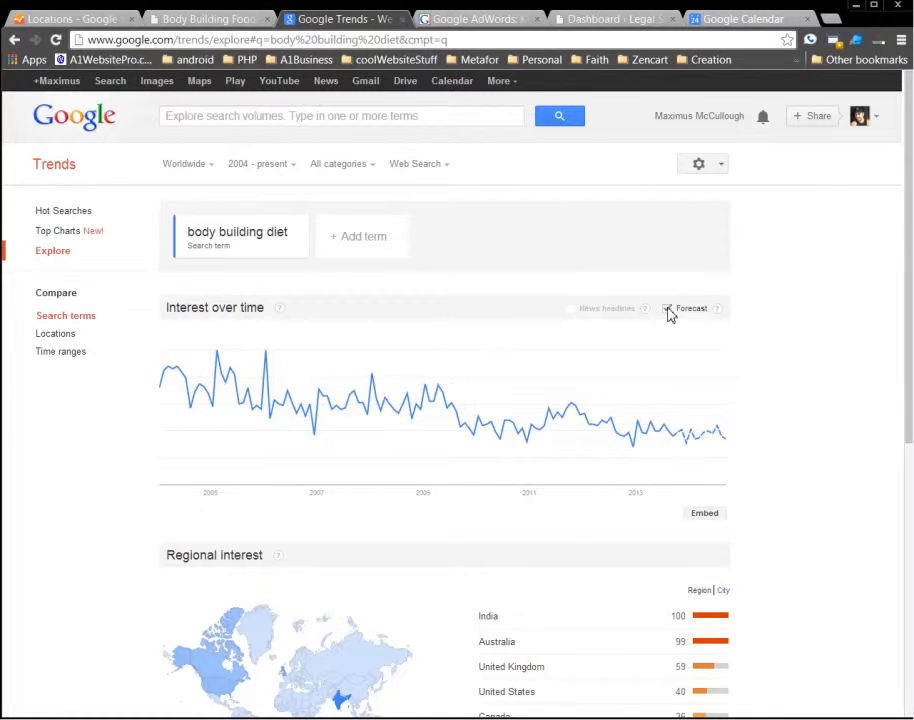
click(668, 310)
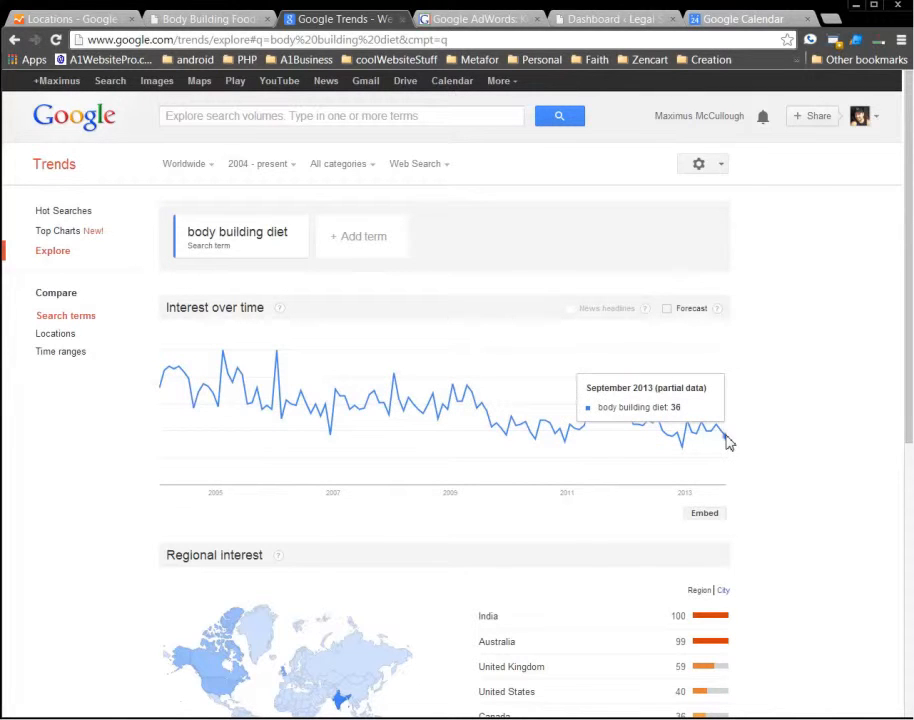
Switch to the AdWords Keyword Planner and get keyword and ad group ideas for "body building diet".
click(479, 19)
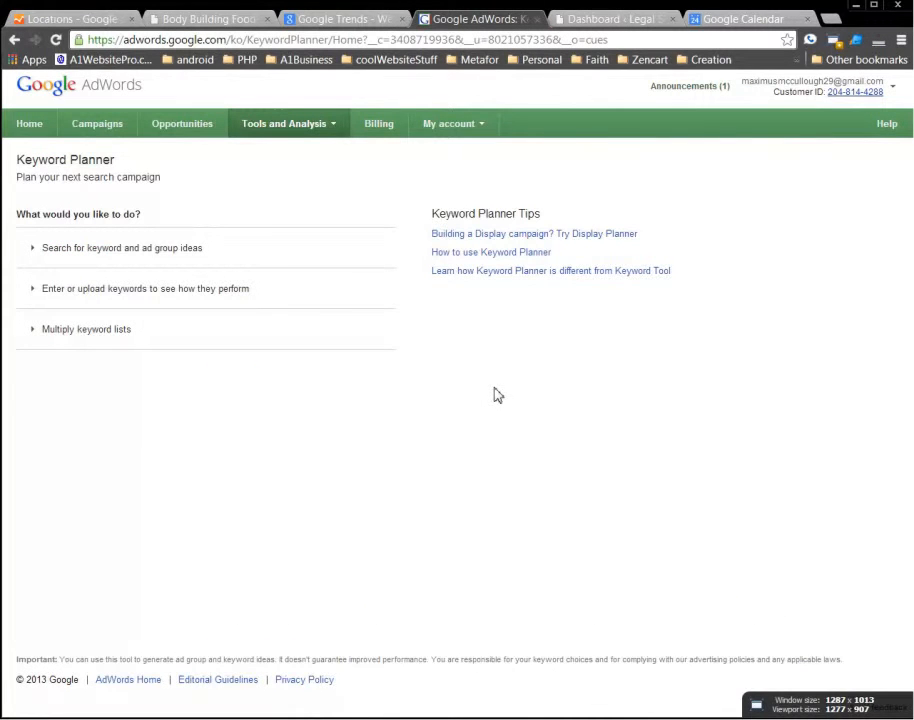
click(126, 257)
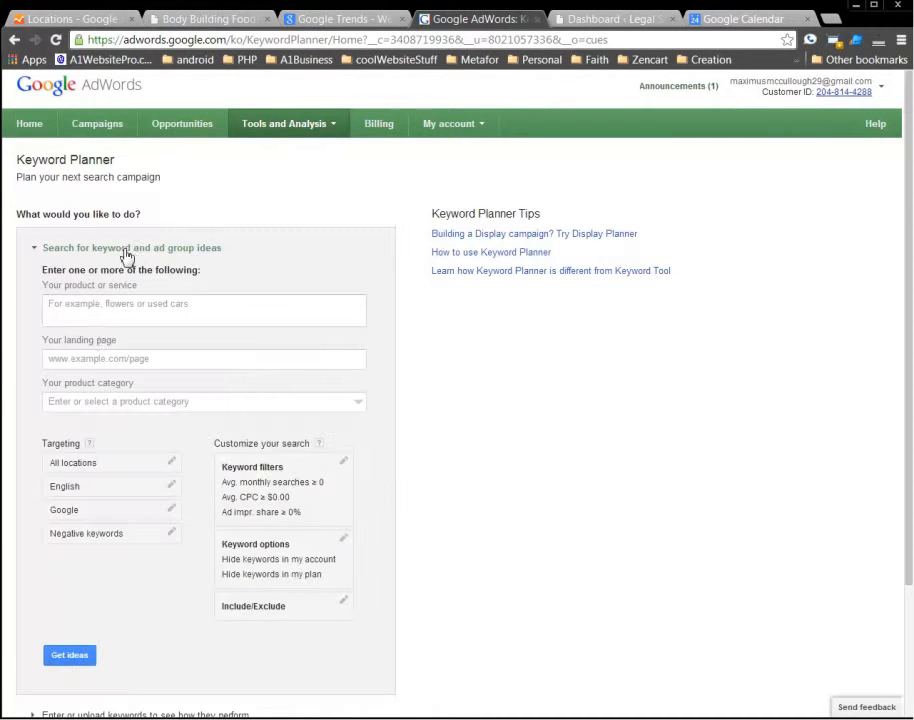
click(126, 308)
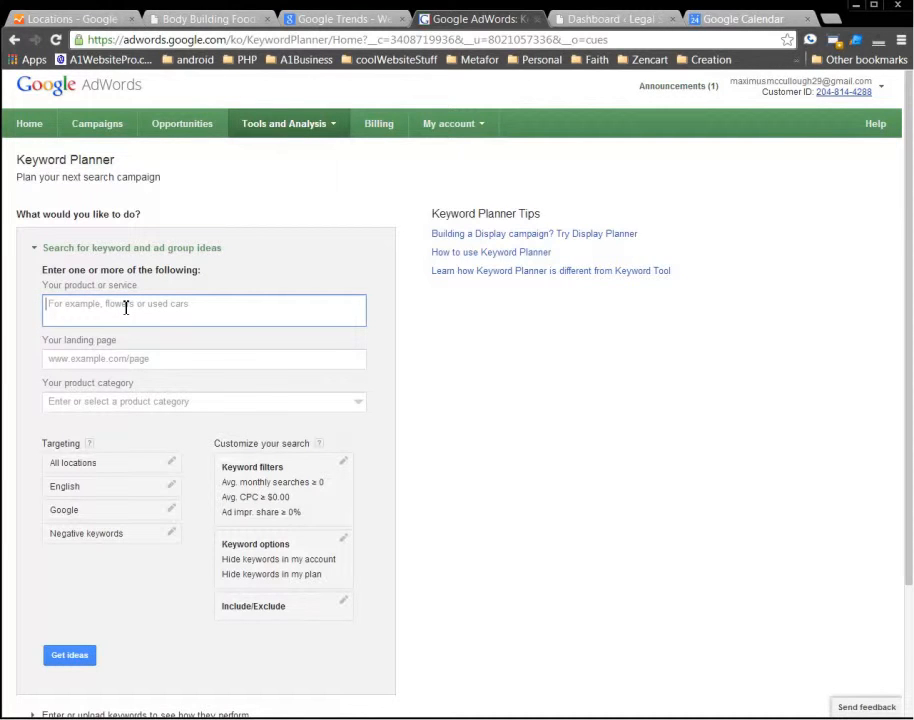
text(body building diet)
click(71, 662)
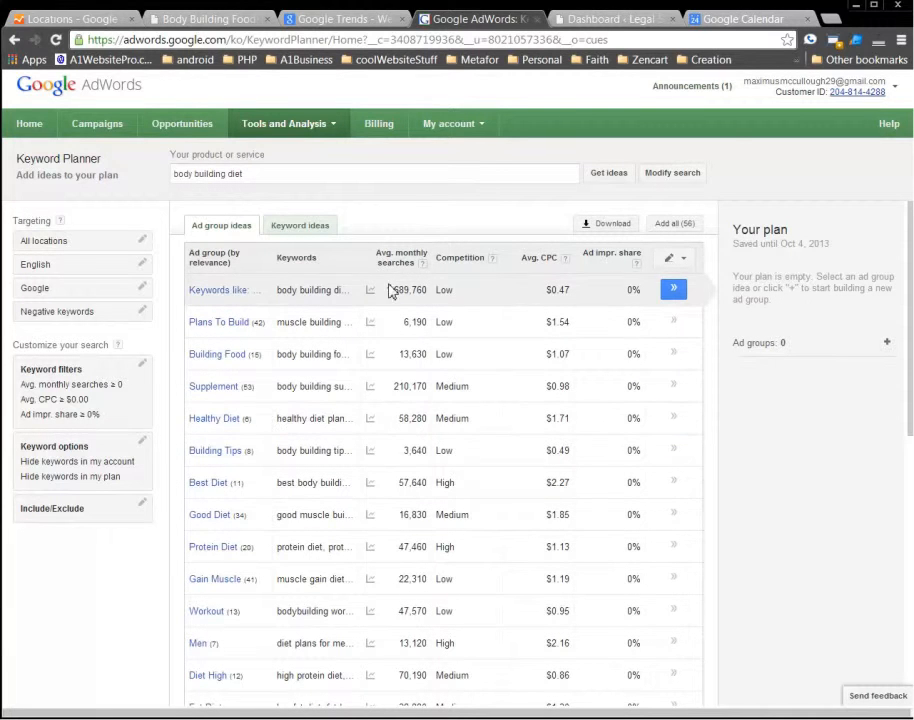
Check the first ad group's average monthly searches and competition, and open its keyword list.
drag(392, 291, 447, 291)
double_click(447, 291)
click(239, 292)
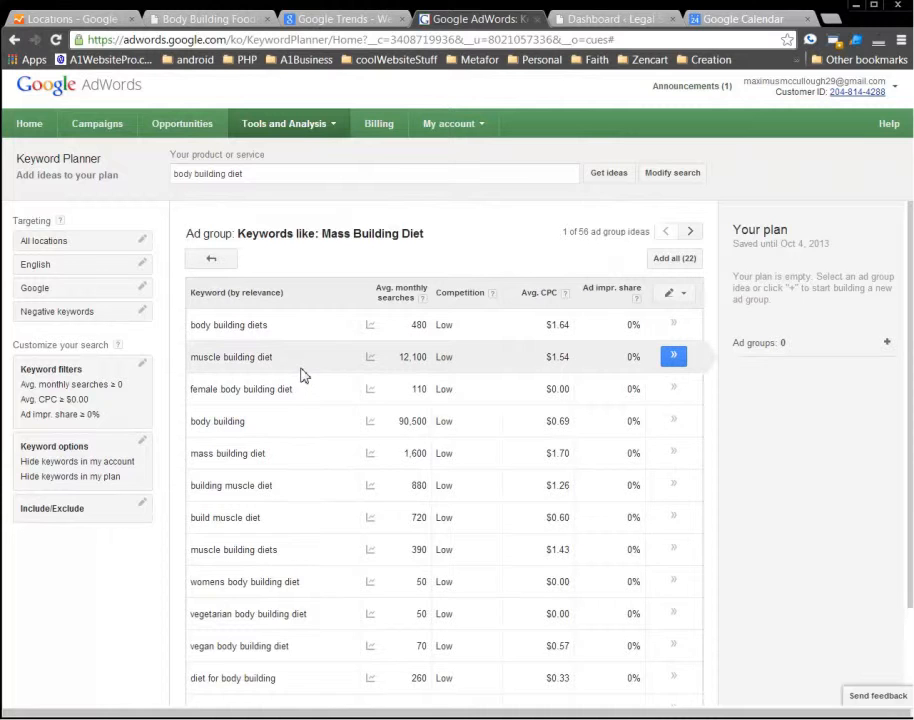
Check the monthly searches and competition of "muscle building diet" and copy that keyword.
drag(270, 357, 195, 361)
drag(428, 361, 401, 356)
double_click(446, 359)
drag(273, 357, 197, 362)
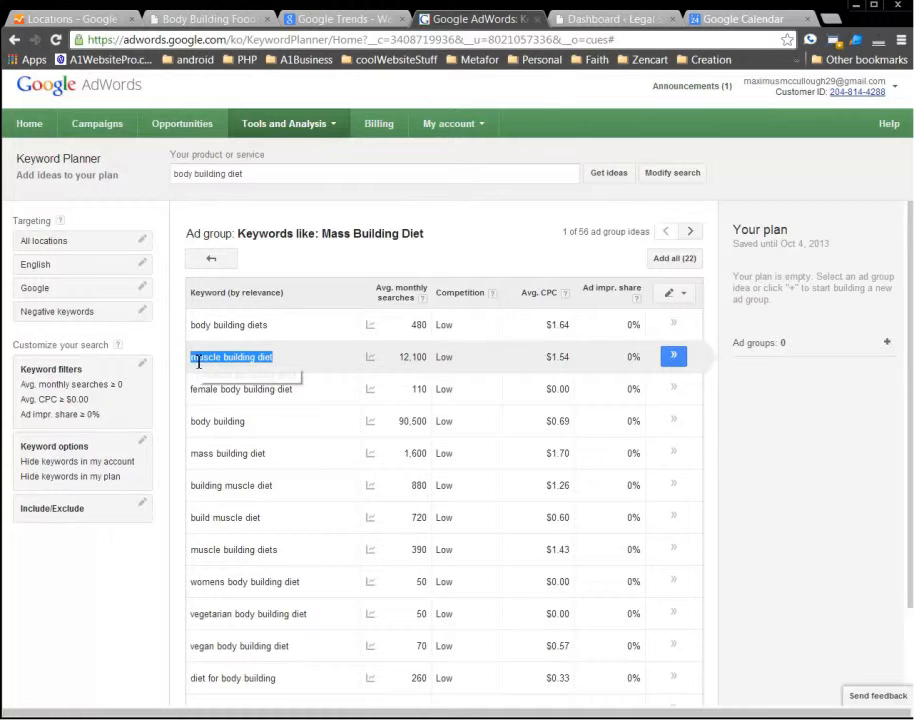
right_click(255, 360)
click(290, 369)
Examine the other keywords in the ad group, comparing the search volume of "bodybuilding" with the original search phrase.
scroll(325, 440, down, 1)
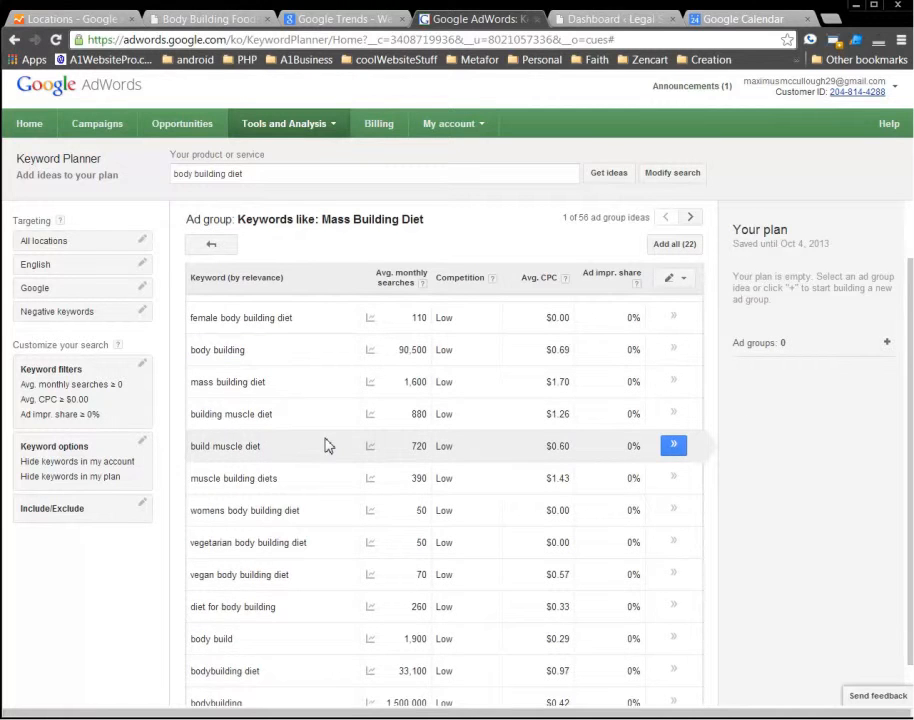
scroll(325, 445, down, 1)
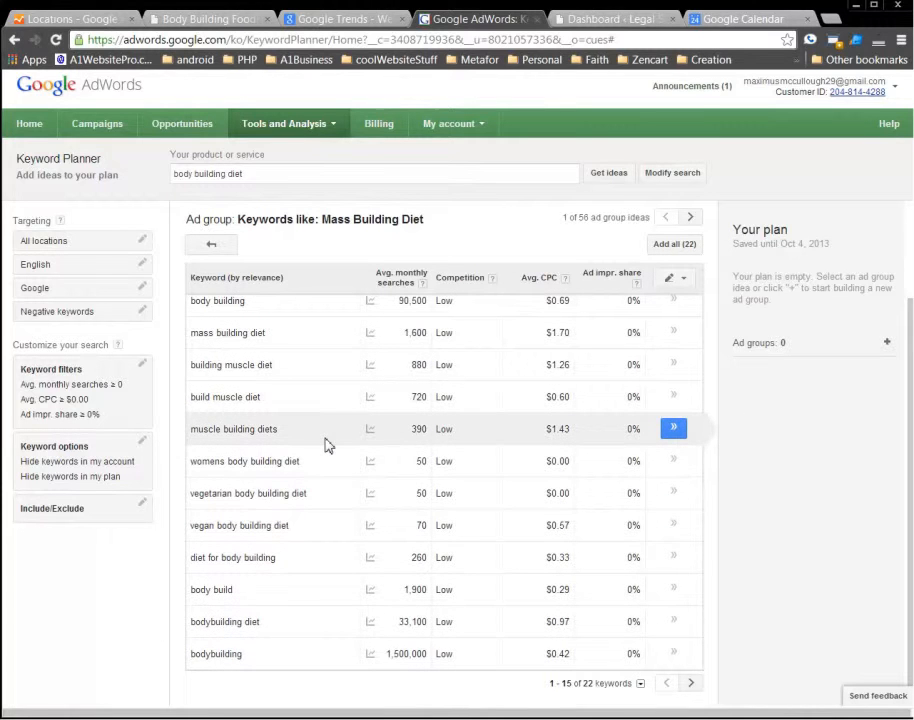
double_click(218, 655)
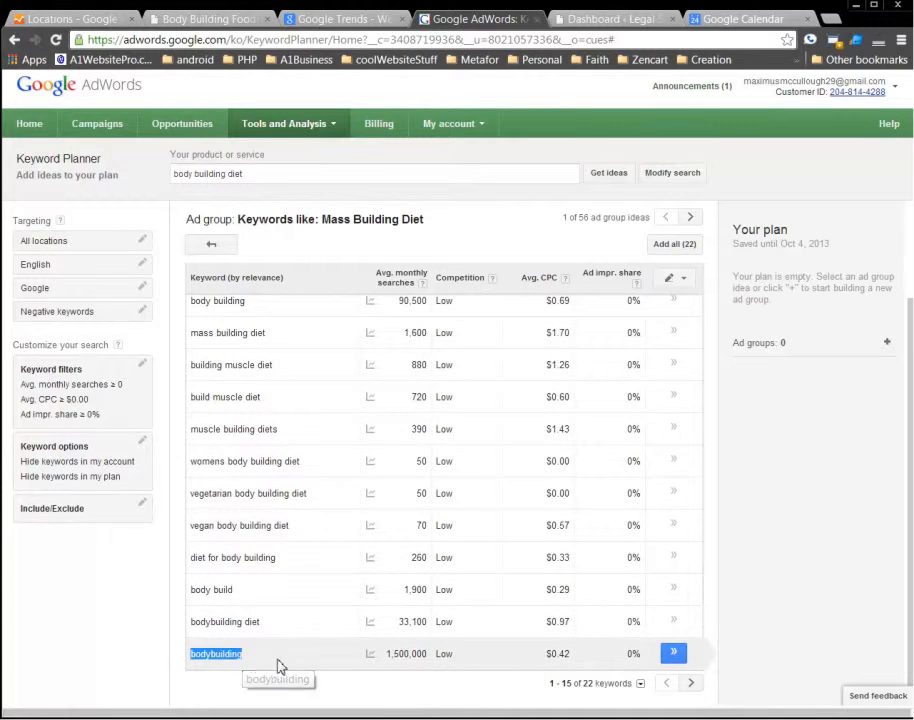
drag(387, 654, 427, 656)
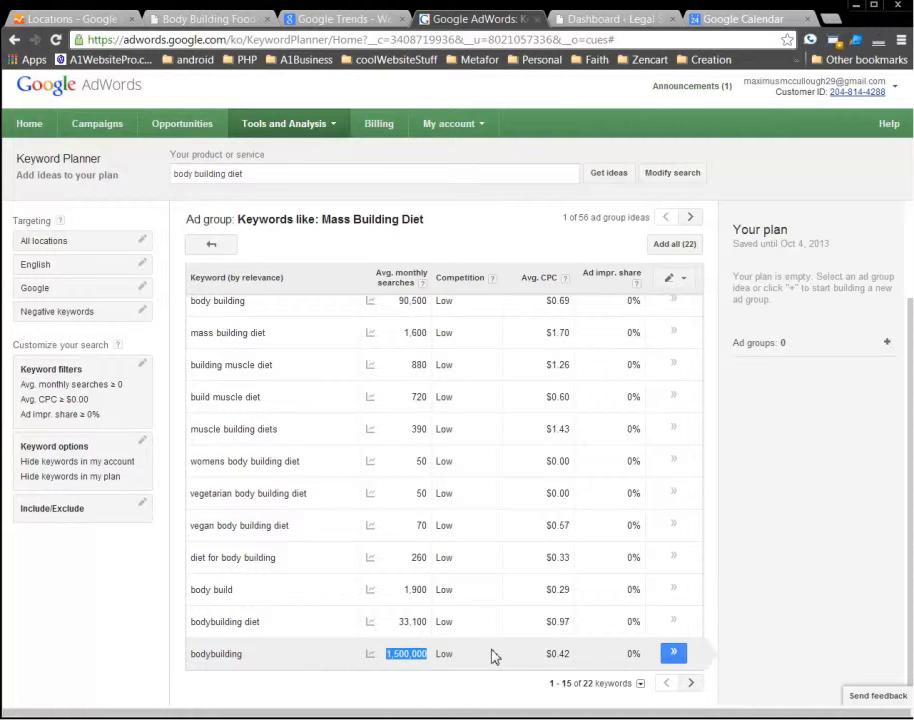
double_click(211, 656)
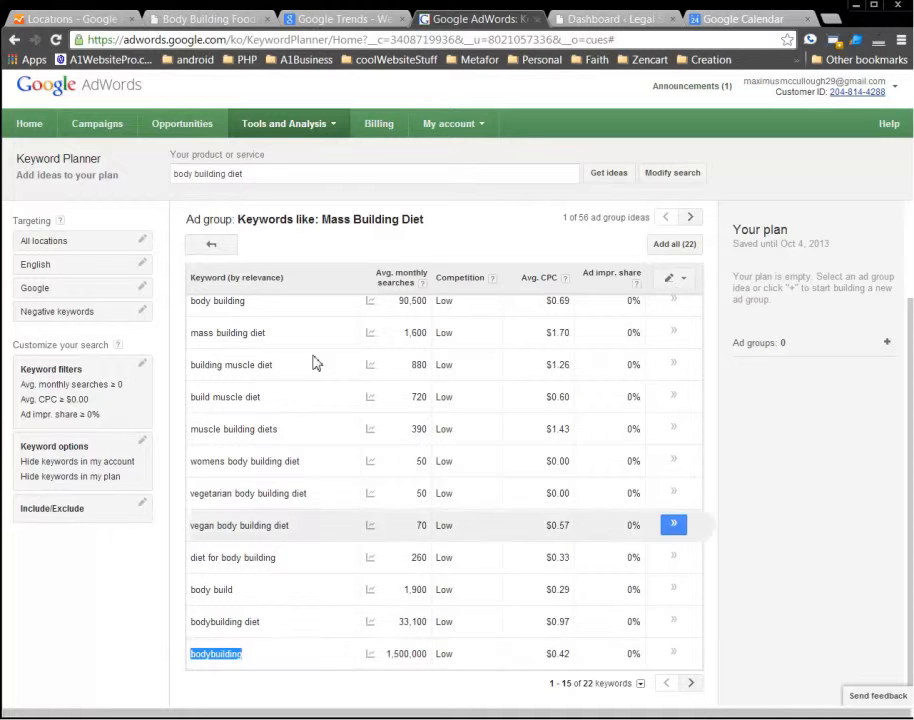
drag(243, 174, 163, 175)
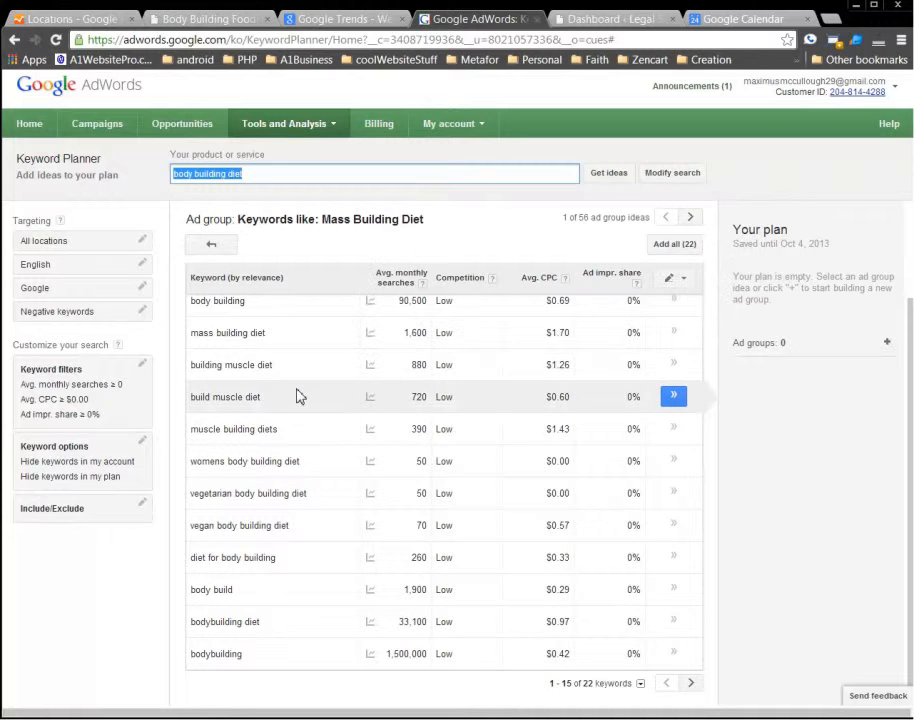
scroll(297, 397, up, 2)
scroll(297, 397, up, 1)
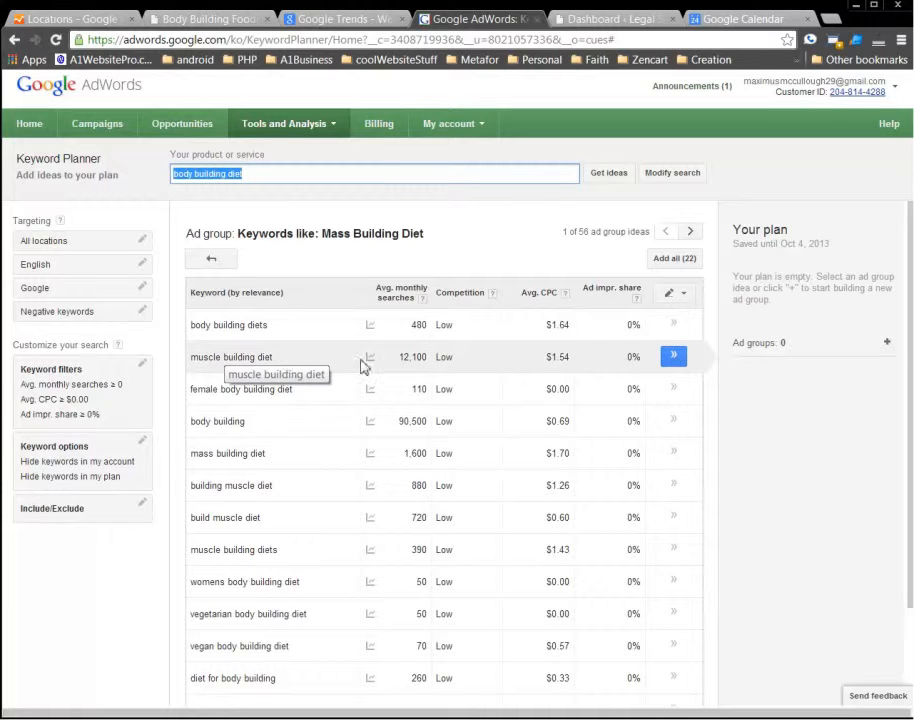
Recheck the search volume and competition of "muscle building diet" and copy the keyword again.
drag(404, 359, 433, 360)
double_click(443, 357)
drag(280, 359, 204, 361)
click(234, 372)
Switch to the WordPress dashboard of Legal Steroids RX and start a new post.
click(622, 20)
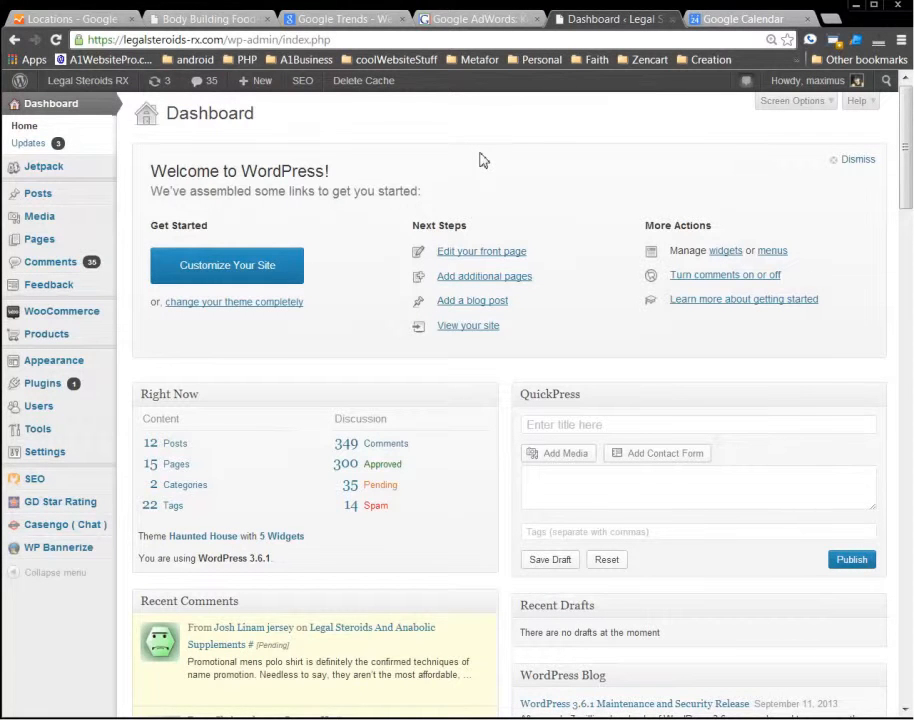
mouse_move(263, 78)
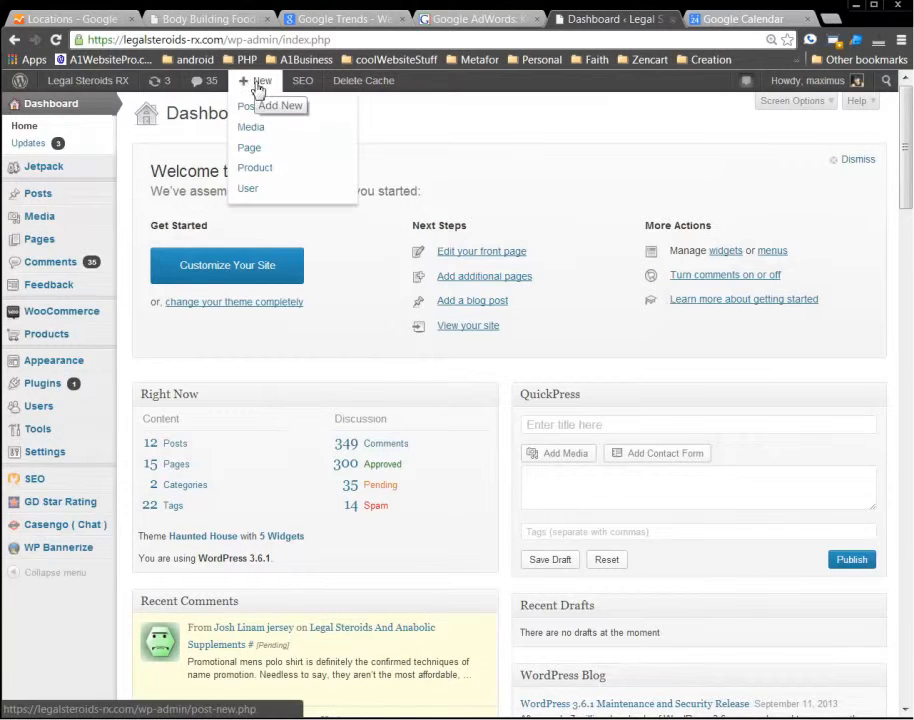
click(255, 108)
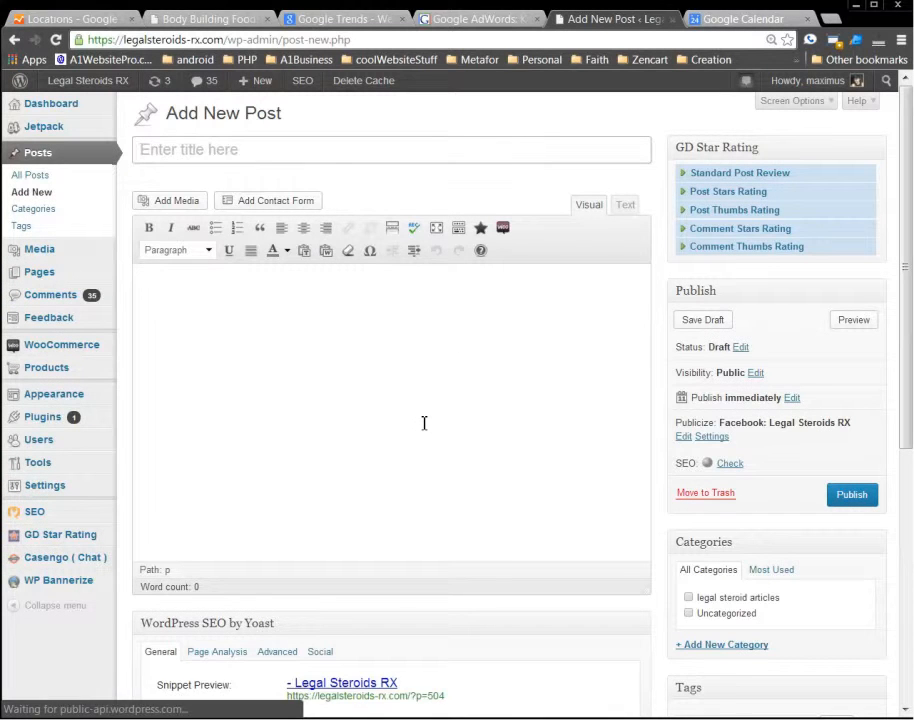
Paste the copied keyword as the post title, capitalize it as "Muscle Building Diet", and place the cursor in the empty post body.
click(216, 153)
key(ctrl+v)
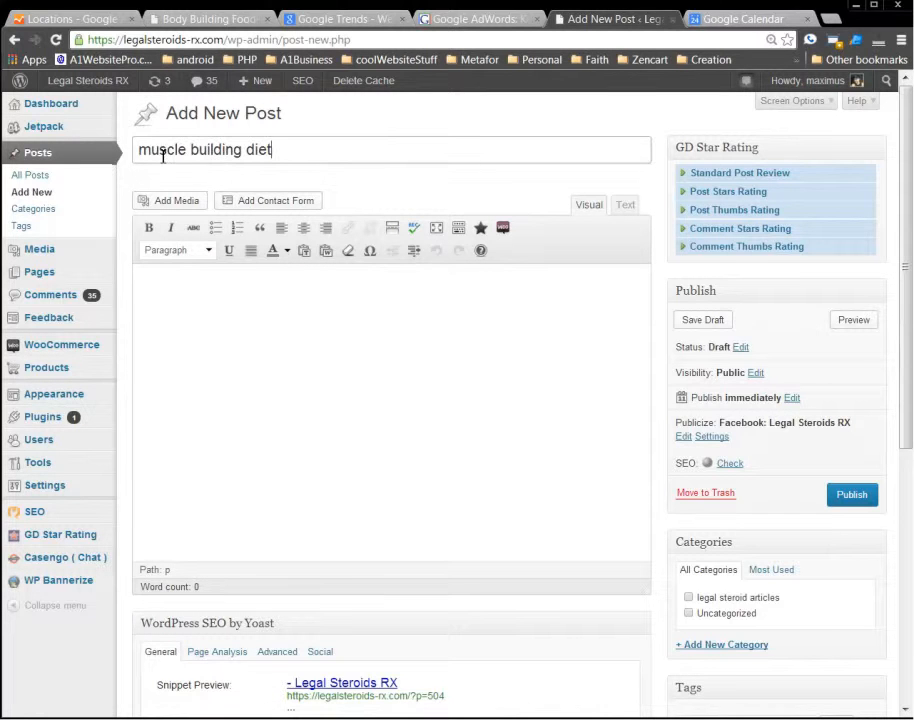
drag(152, 150, 139, 150)
text(M)
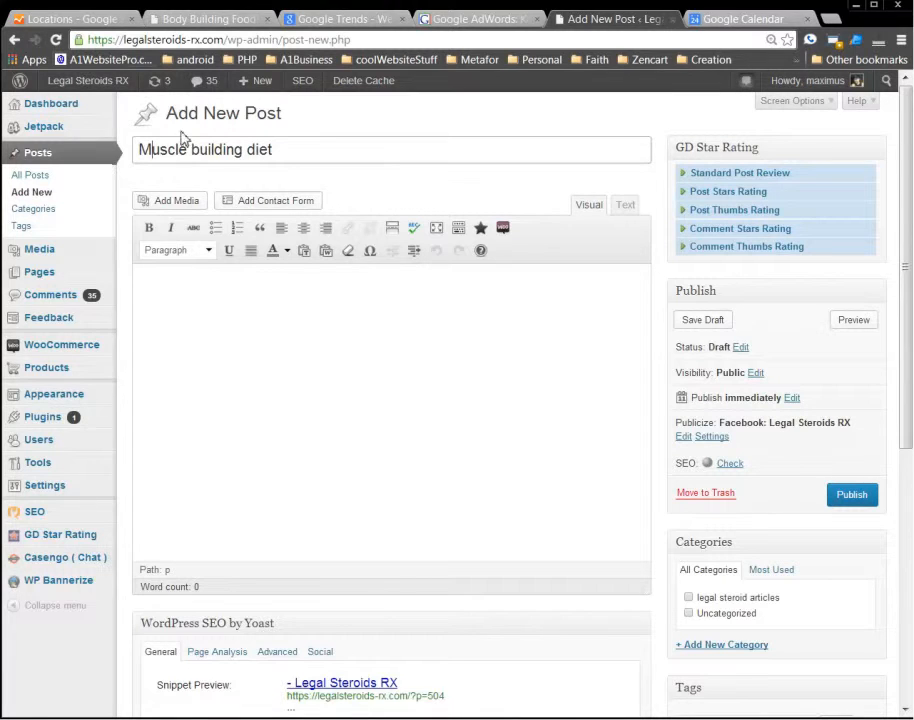
drag(201, 150, 192, 150)
text(B)
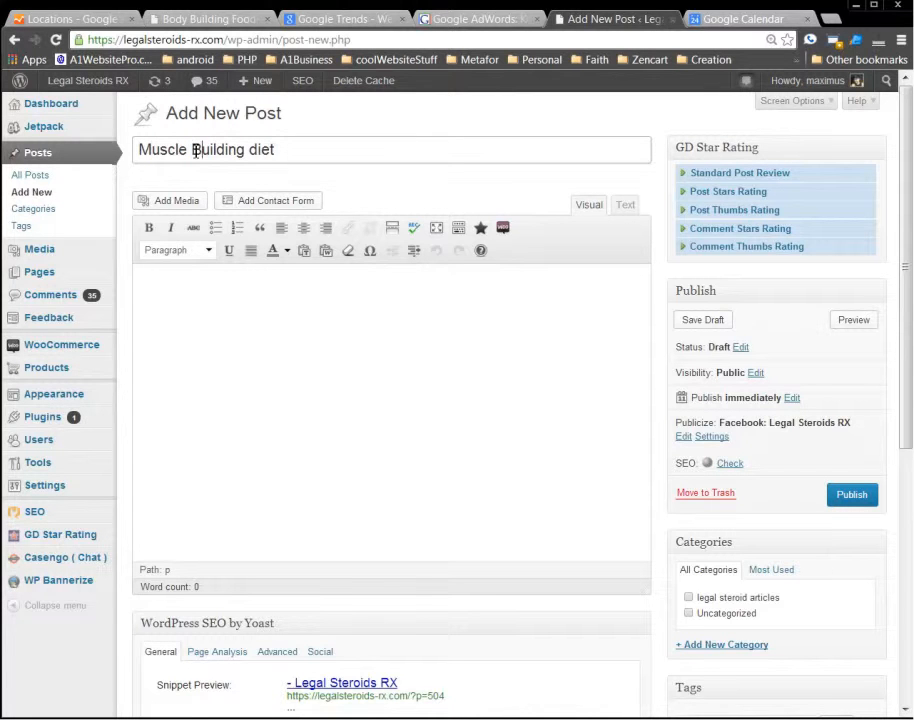
drag(248, 150, 256, 150)
text(D)
click(374, 364)
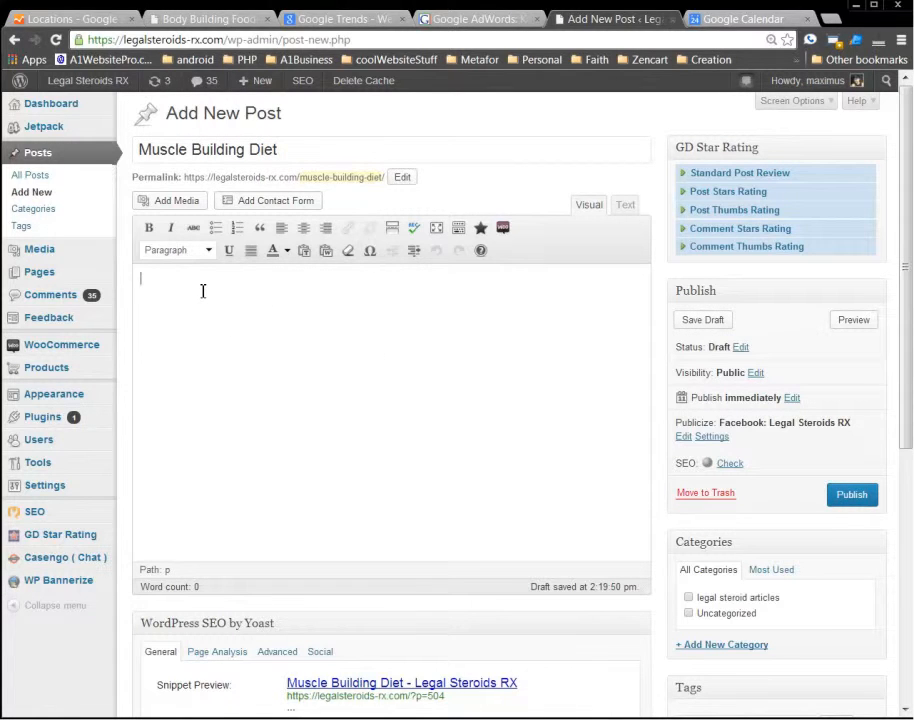
Copy the post title into the body and format it as a Heading 2 reading "Muscle Building Diet".
drag(288, 151, 139, 146)
click(240, 333)
key(ctrl+v)
drag(234, 279, 143, 279)
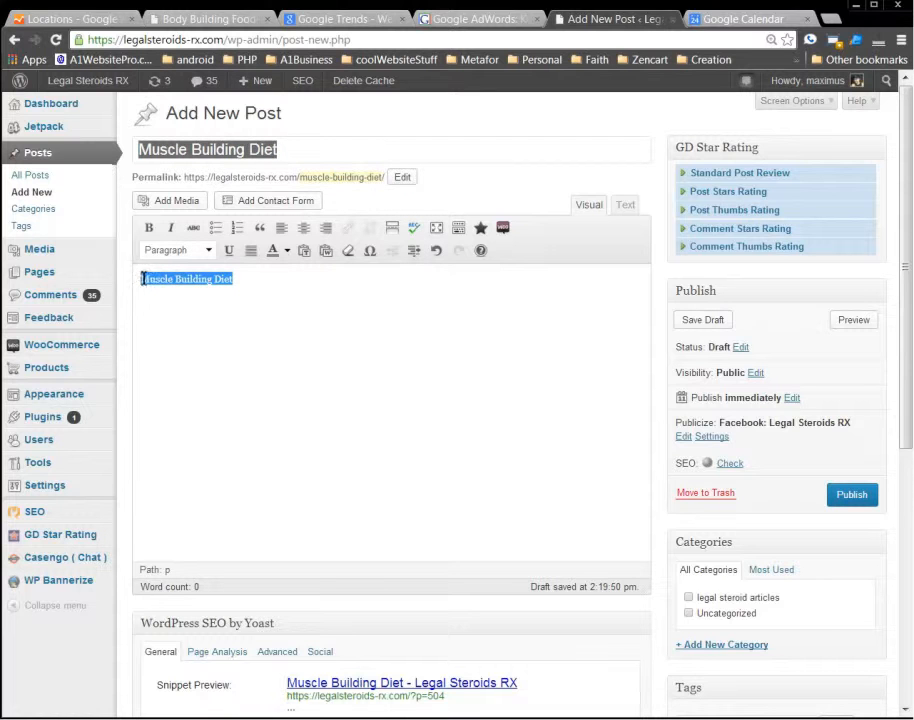
click(209, 251)
click(194, 367)
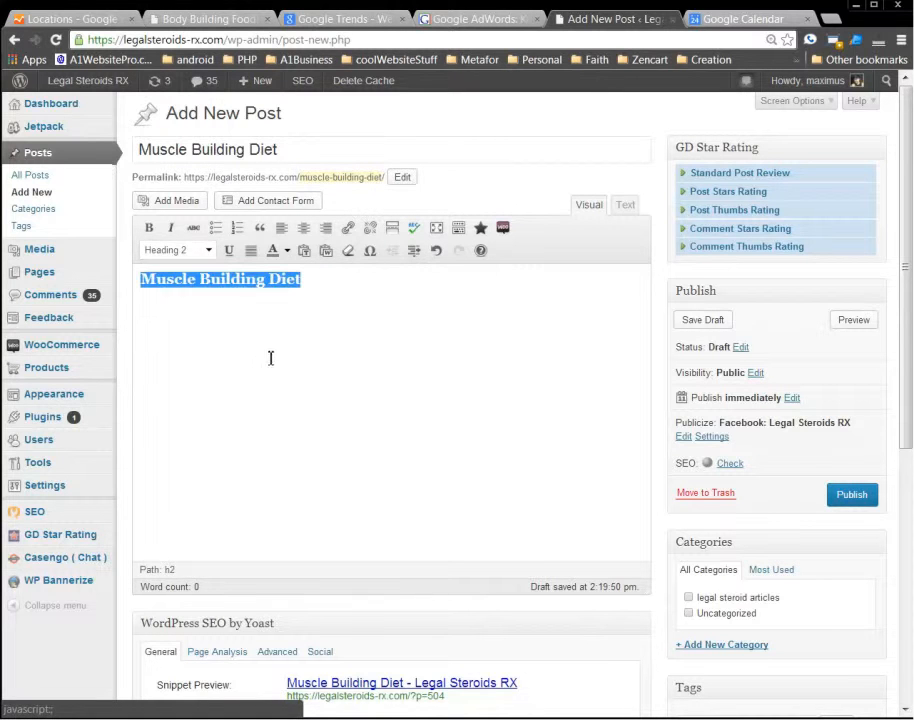
click(372, 367)
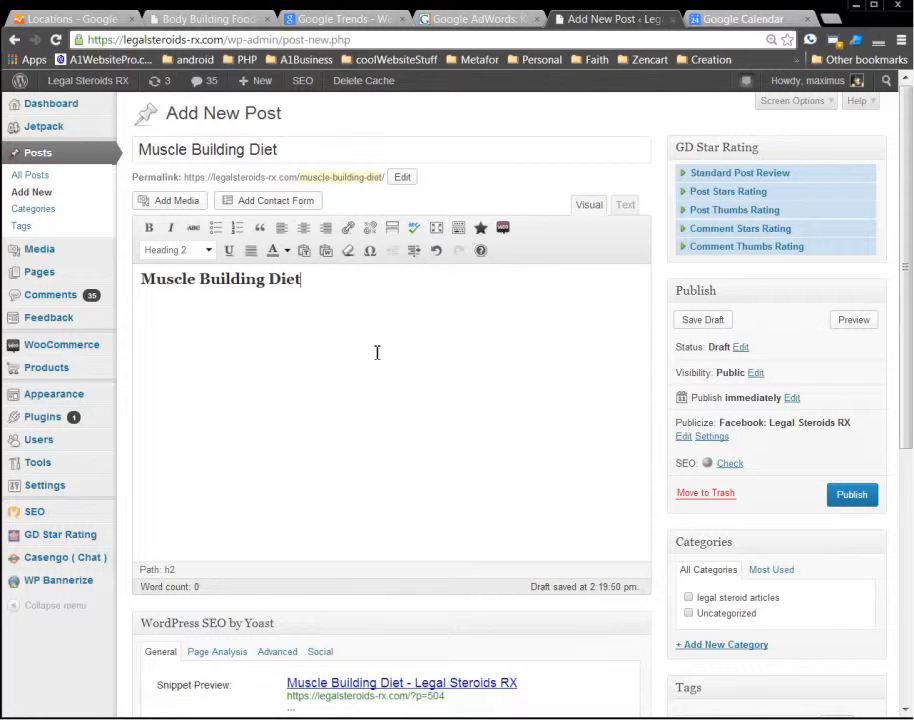
Look over the post's SEO fields and view the published Body Building Foods article before returning to the new post.
scroll(377, 352, down, 1)
scroll(377, 352, down, 1)
scroll(376, 352, up, 1)
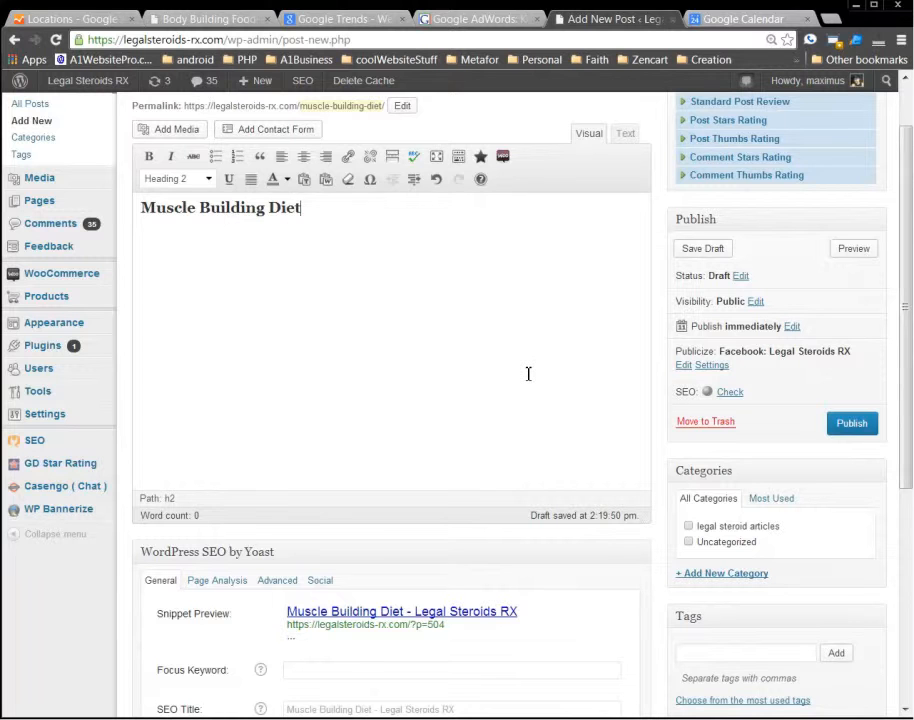
scroll(528, 373, up, 2)
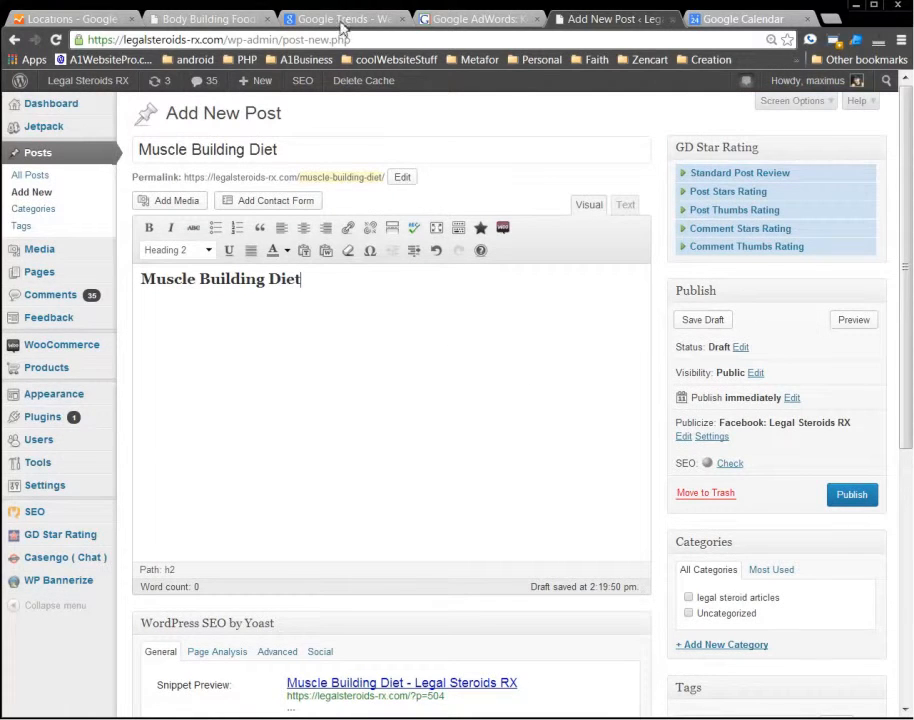
click(205, 18)
mouse_move(370, 88)
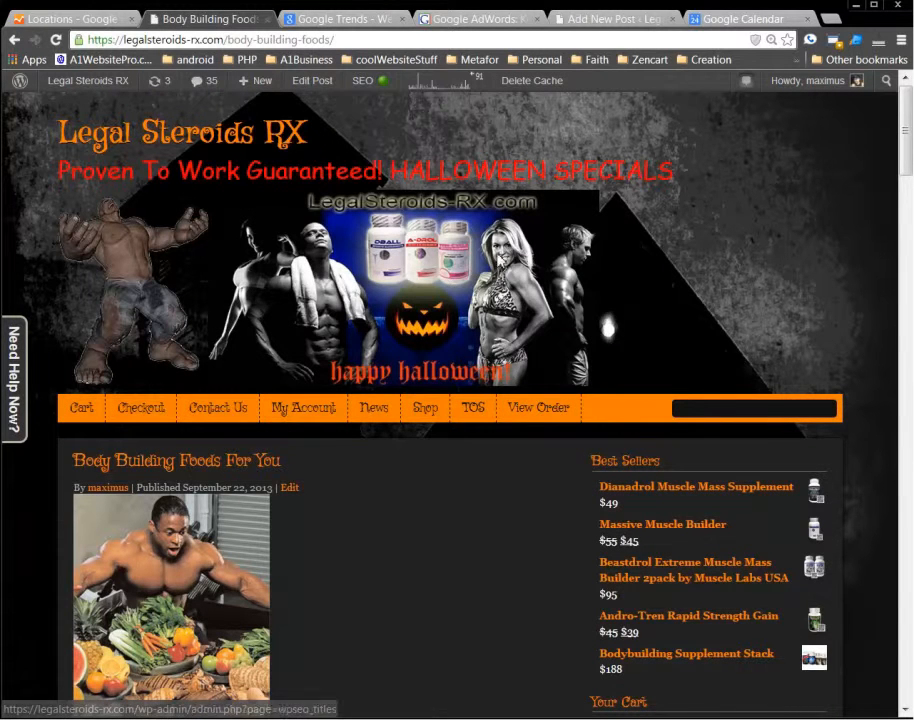
click(584, 20)
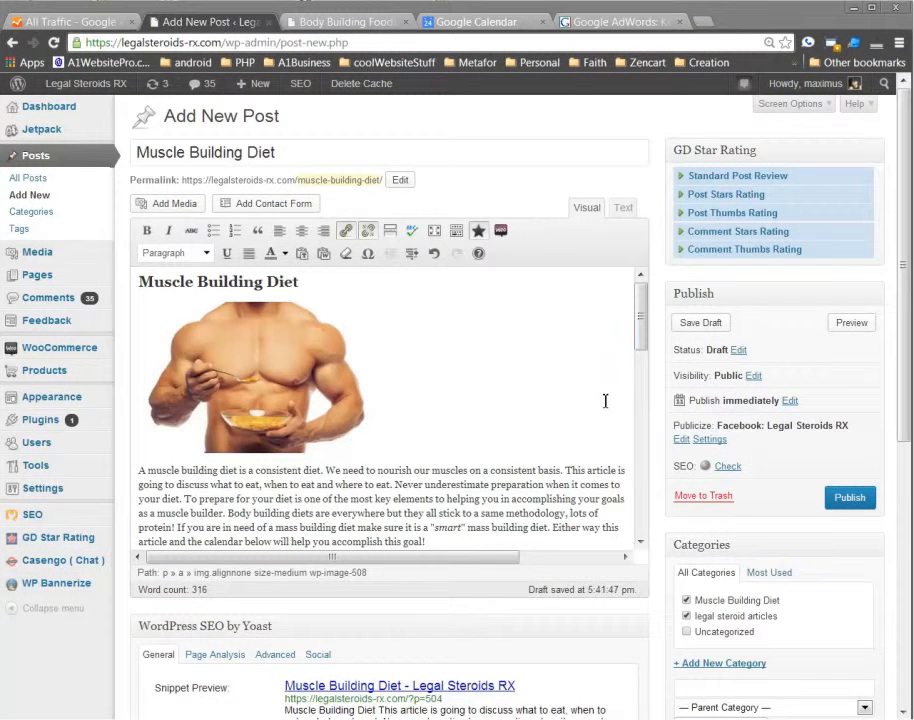
Review the post's title, the matching heading in the body and the image beneath it.
mouse_move(643, 288)
mouse_down()
mouse_move(649, 535)
mouse_move(646, 290)
mouse_up()
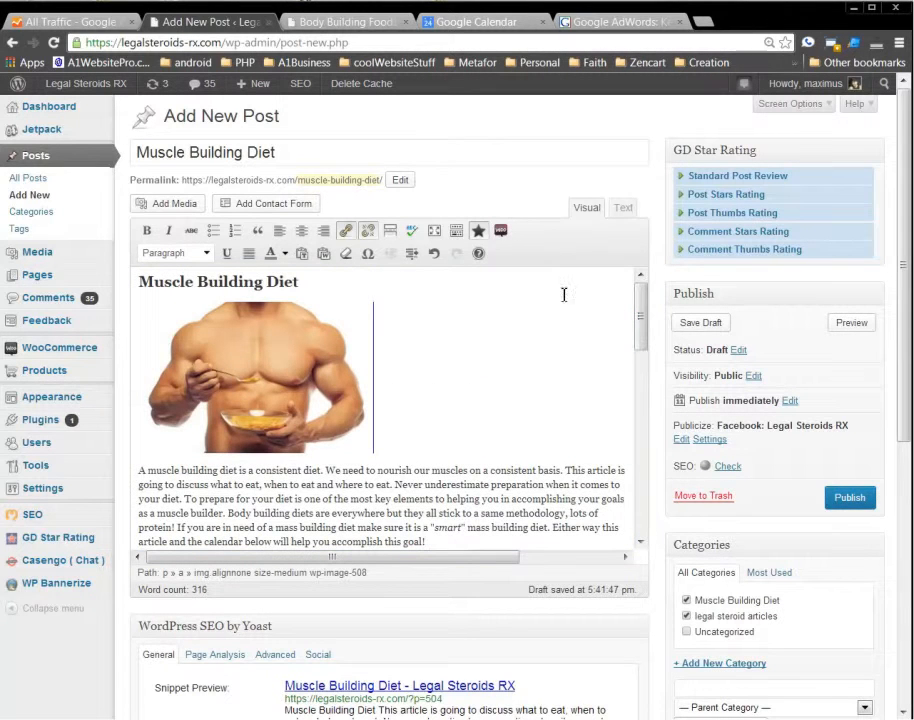
drag(306, 153, 129, 152)
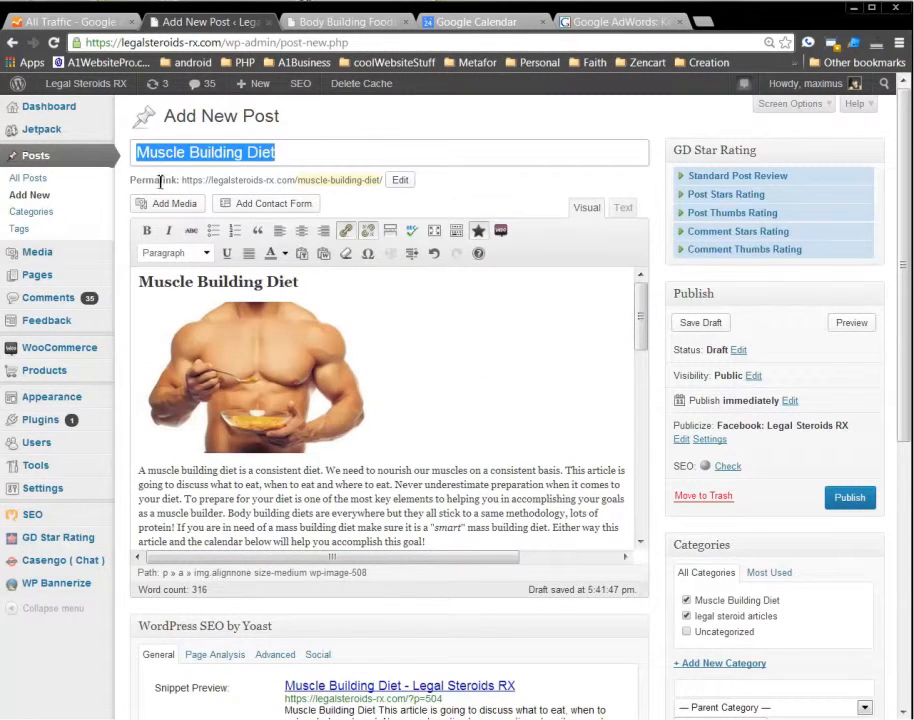
double_click(242, 289)
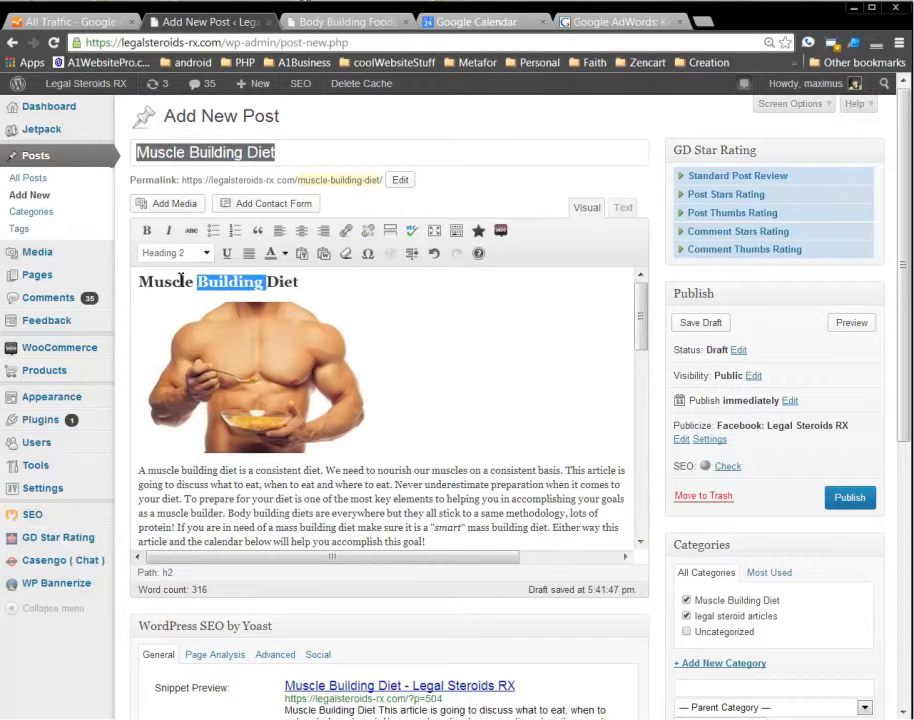
click(576, 417)
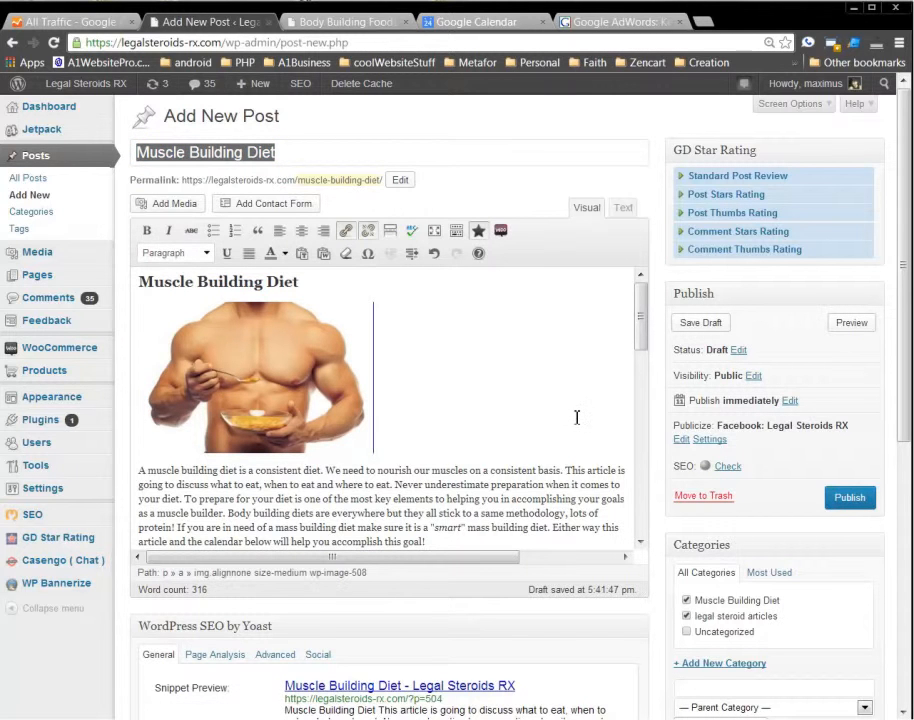
click(257, 388)
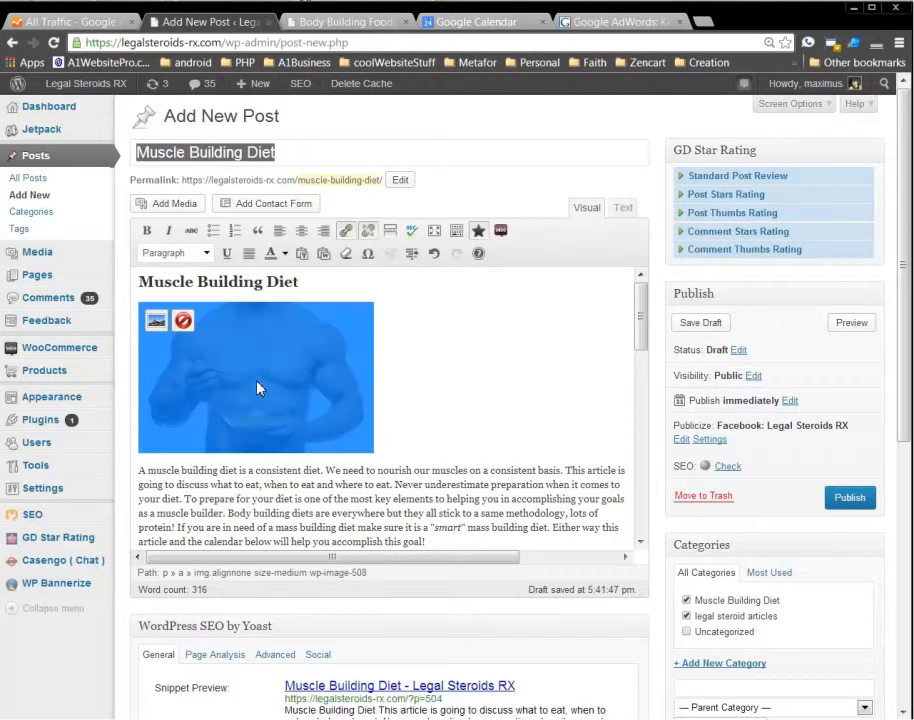
Save the post as a draft and preview the article with its images on the site.
click(706, 324)
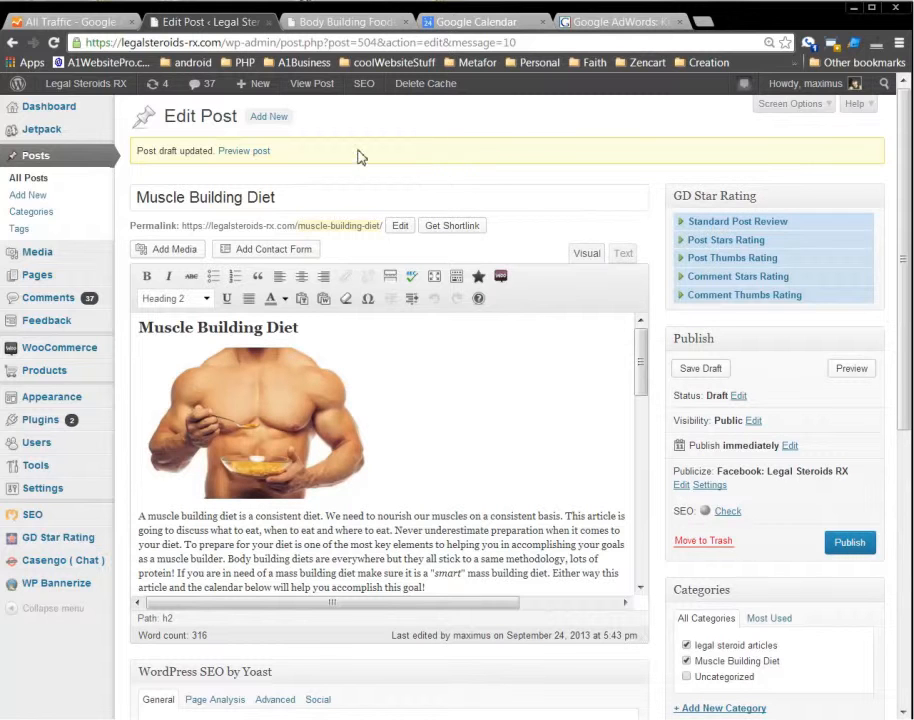
click(247, 151)
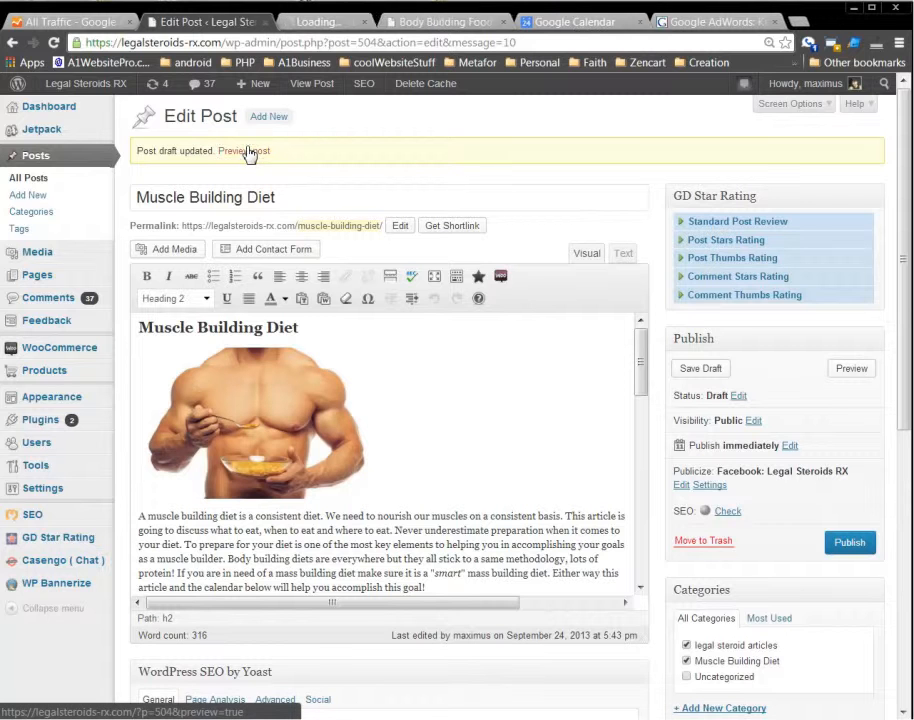
click(341, 25)
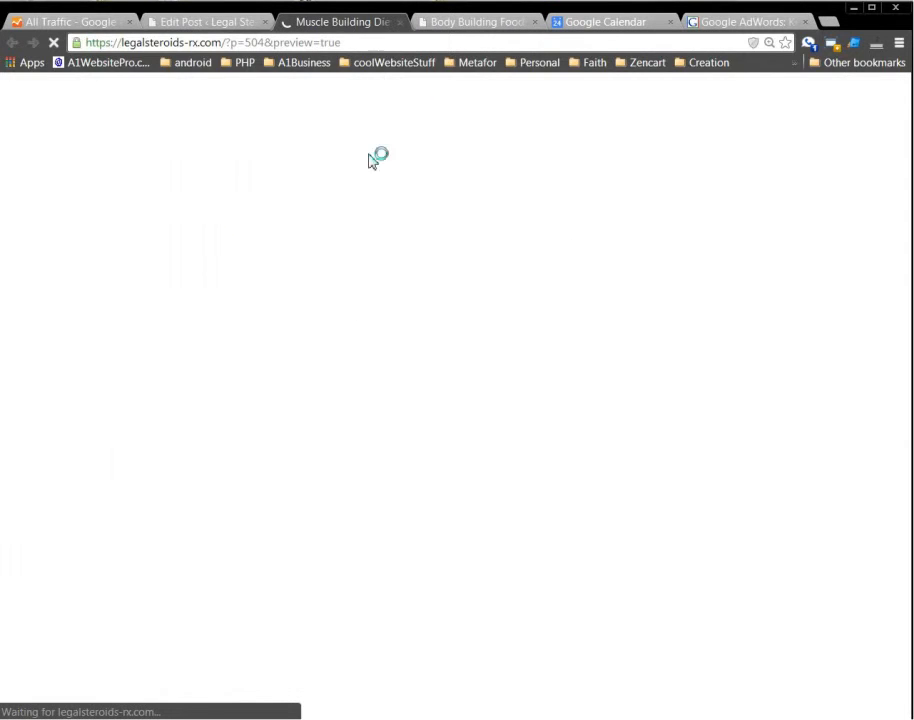
scroll(500, 375, down, 3)
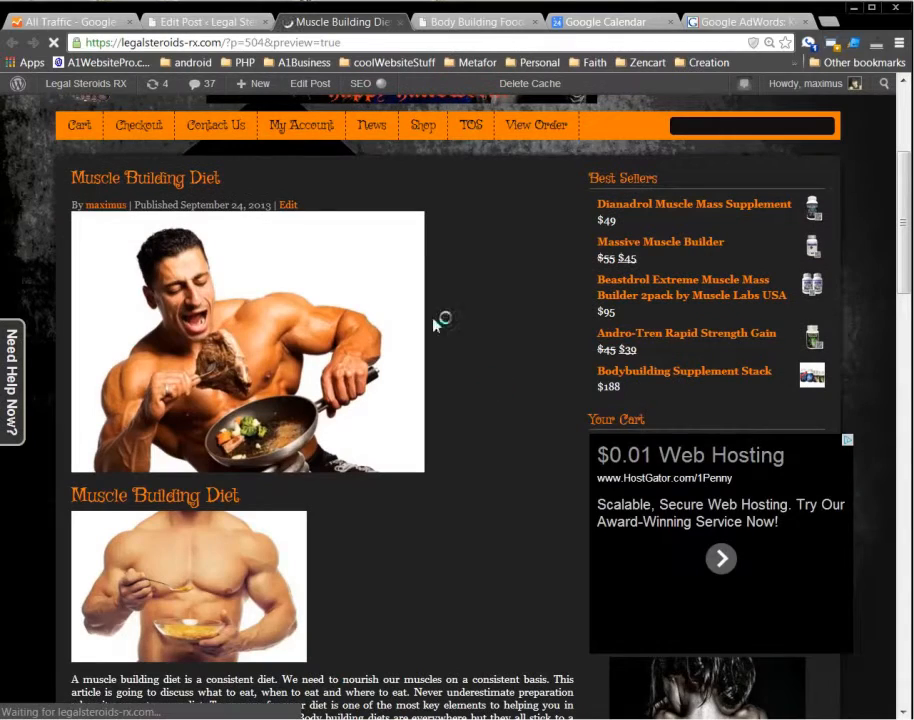
Check the featured image in the editor, inspect its code in the preview, and copy its alt text "Muscle Building Diet".
click(205, 17)
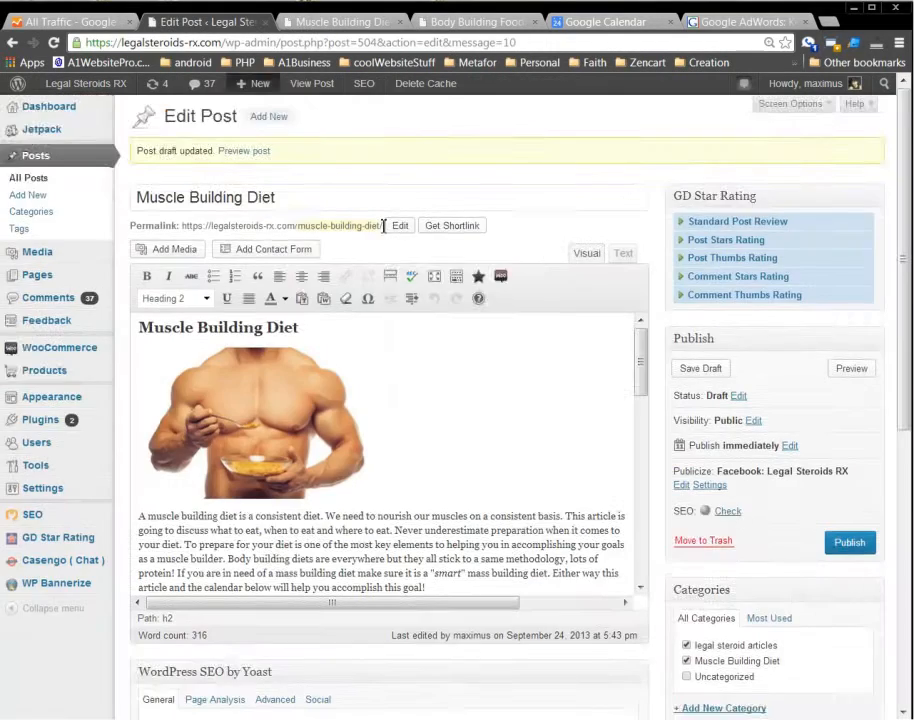
scroll(705, 458, down, 5)
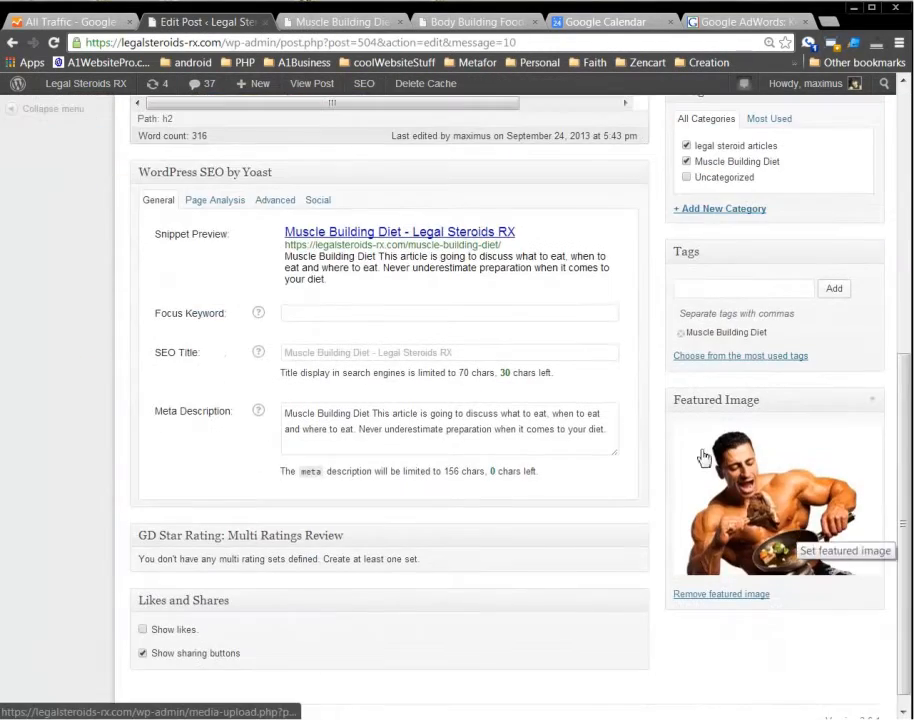
click(335, 21)
right_click(252, 343)
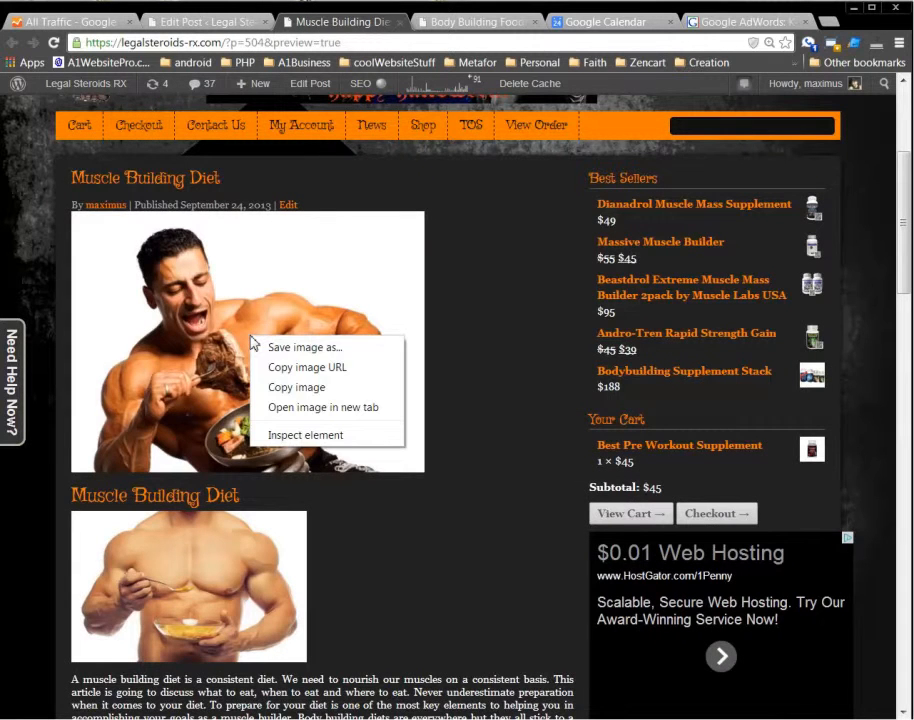
click(304, 435)
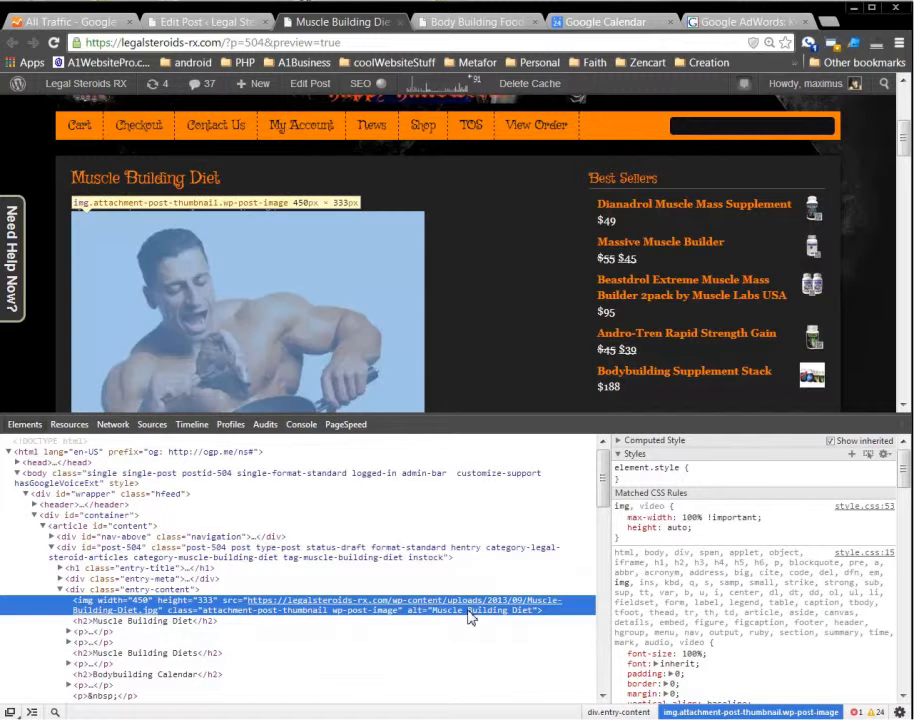
double_click(469, 612)
key(ctrl+c)
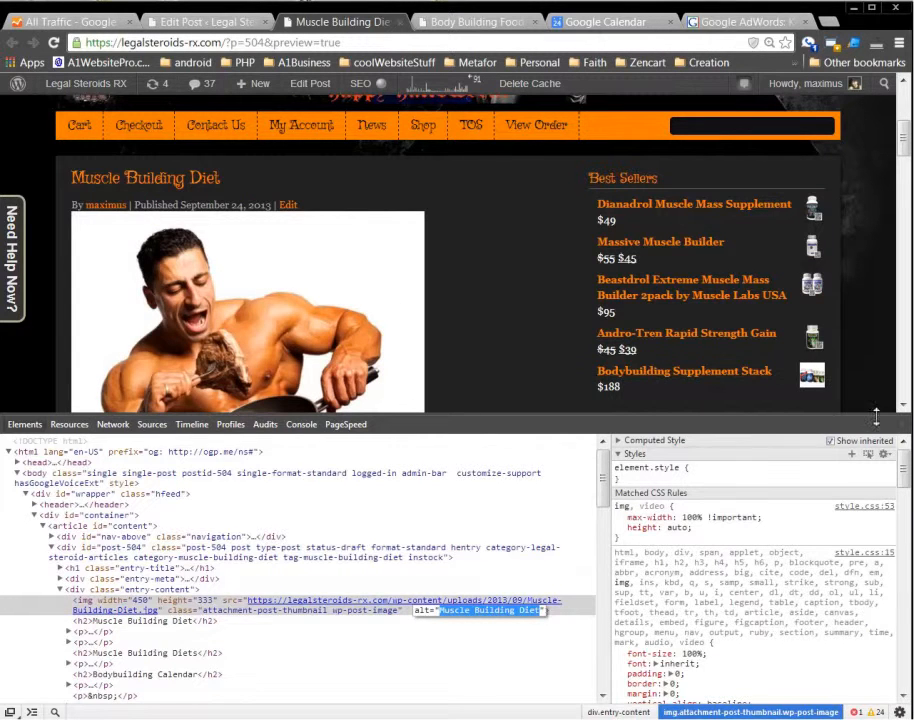
key(F12)
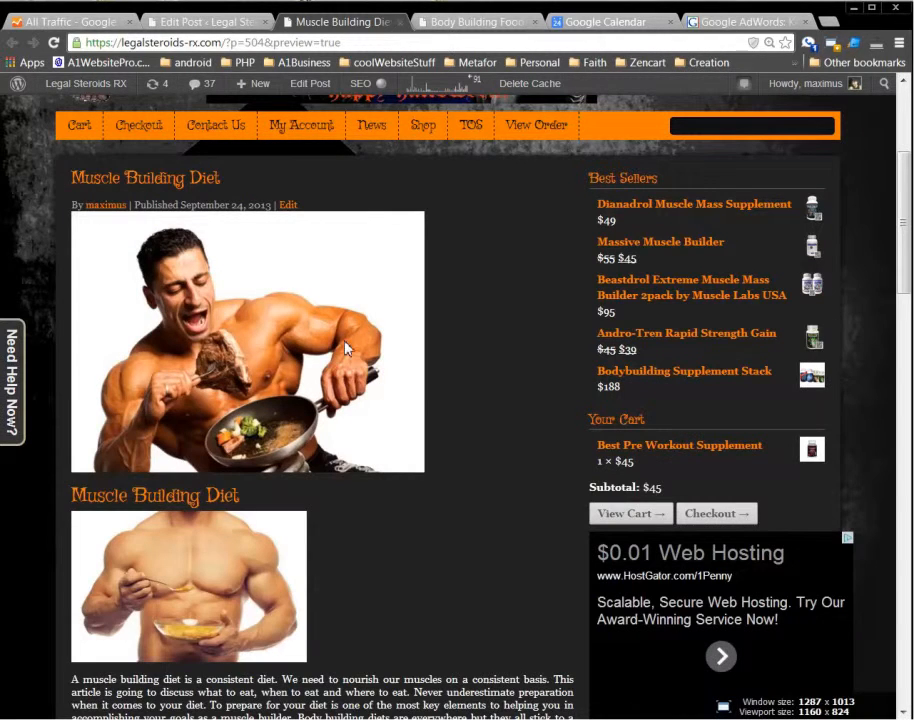
Inspect the code of the image below the preview's Muscle Building Diet heading and check its alt text, then close the inspector.
scroll(522, 357, down, 3)
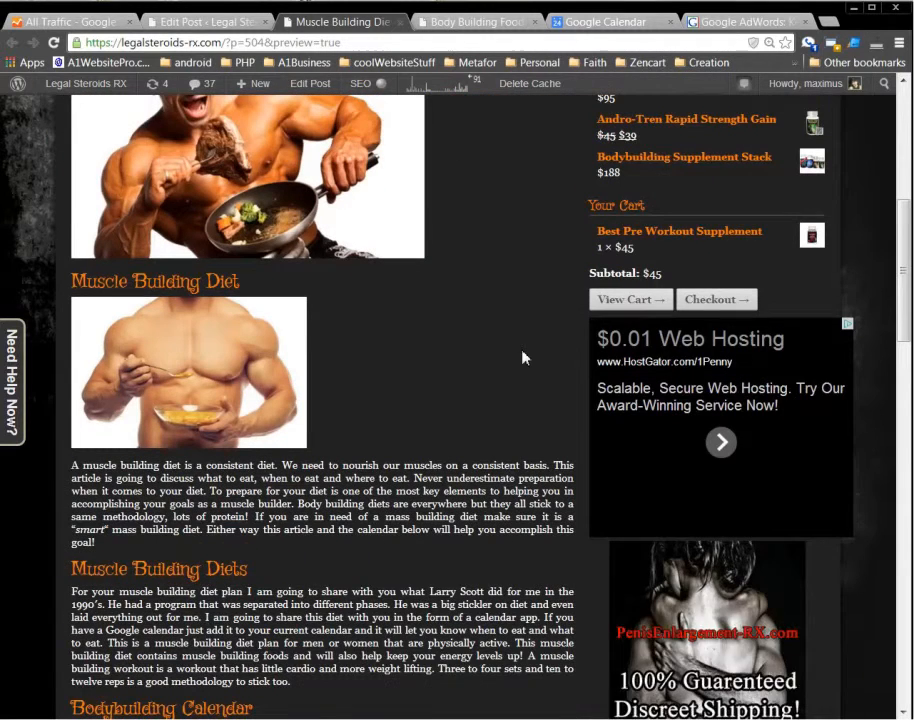
right_click(189, 350)
click(243, 555)
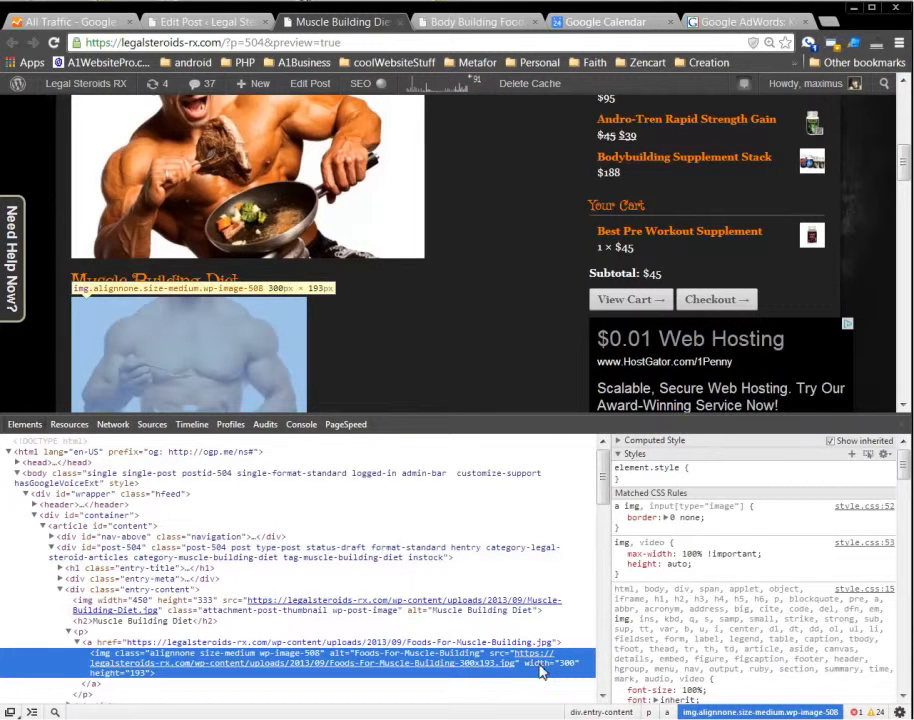
double_click(378, 654)
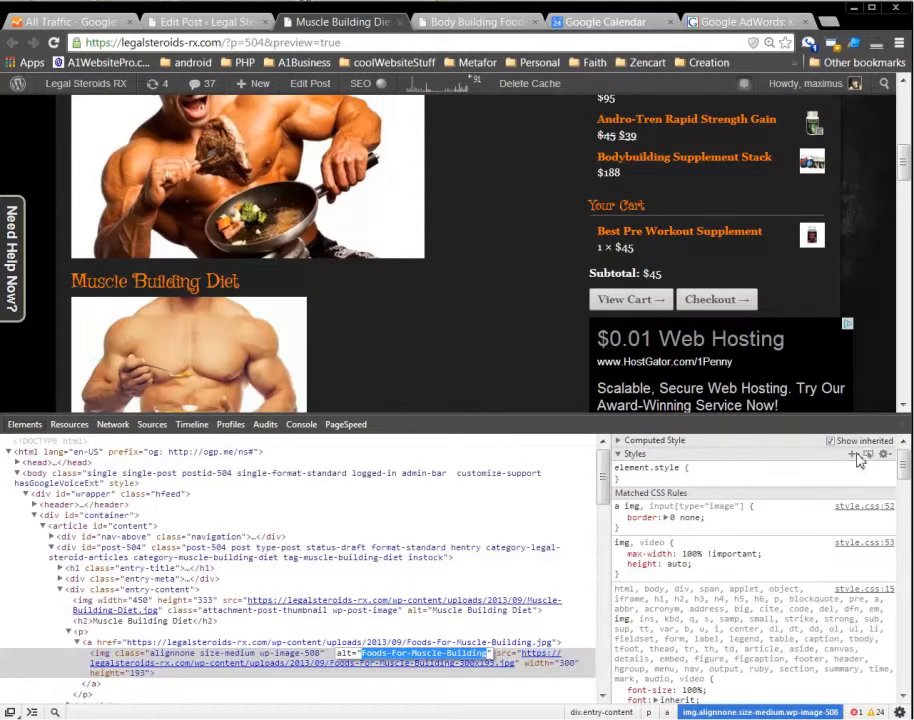
click(903, 424)
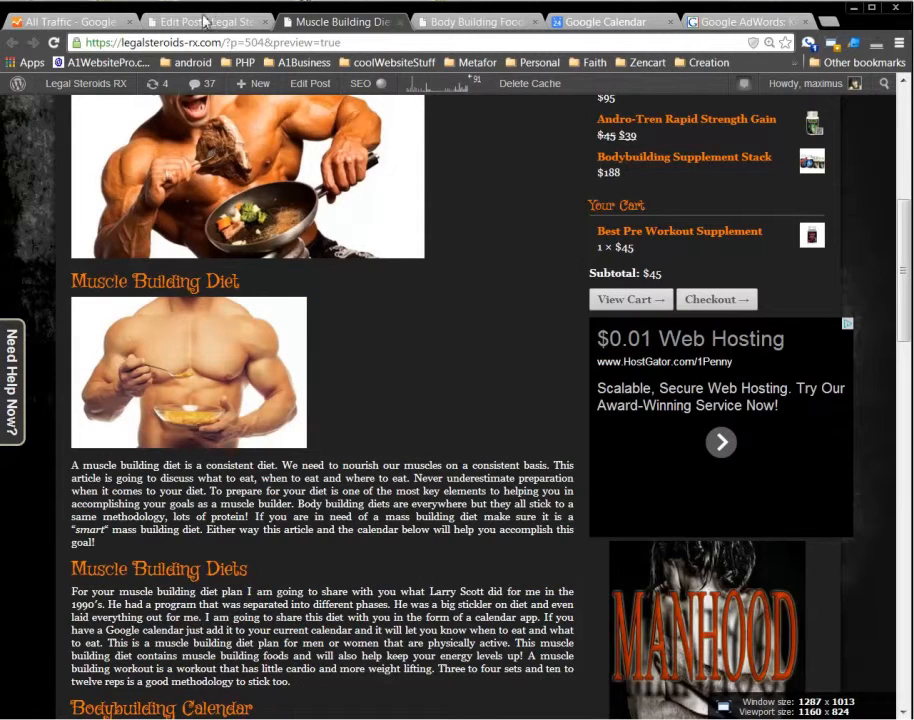
Switch to Google AdWords Keyword Planner and get keyword ideas for "Muscle Building Diet".
click(700, 21)
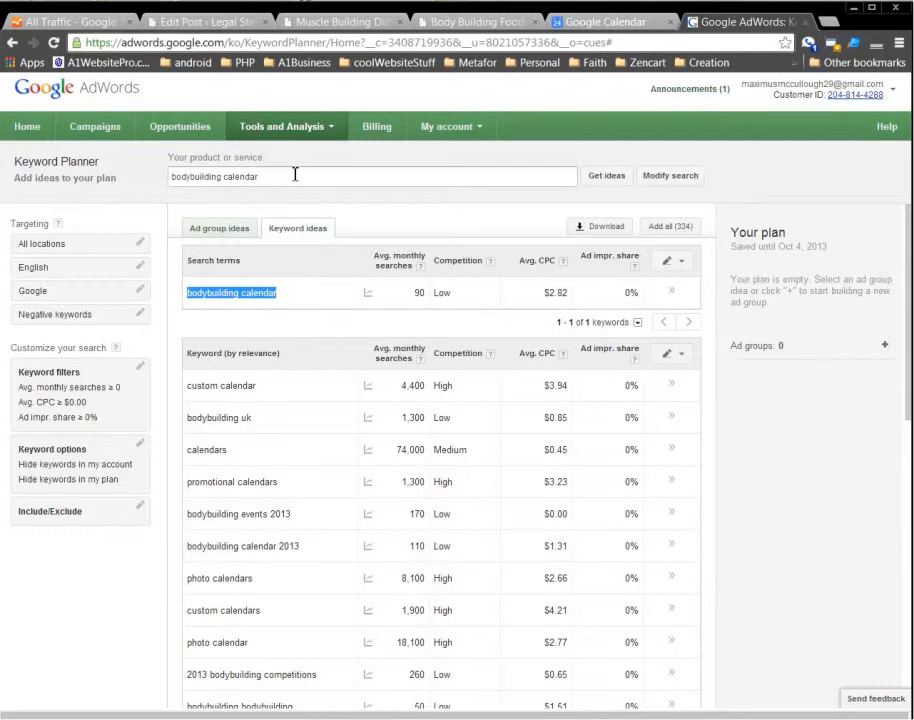
triple_click(215, 176)
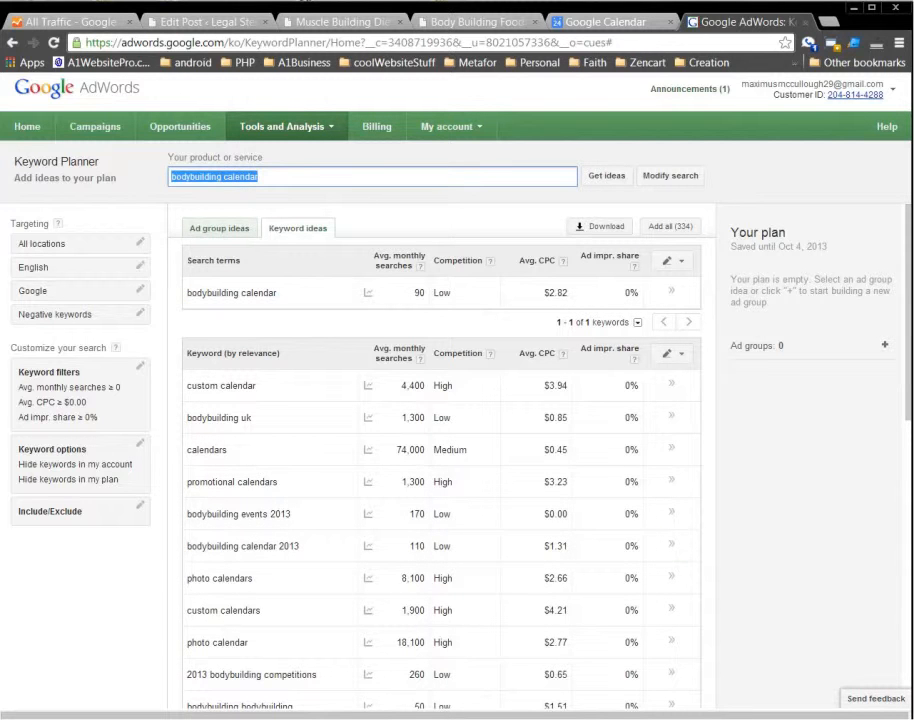
key(ctrl+v)
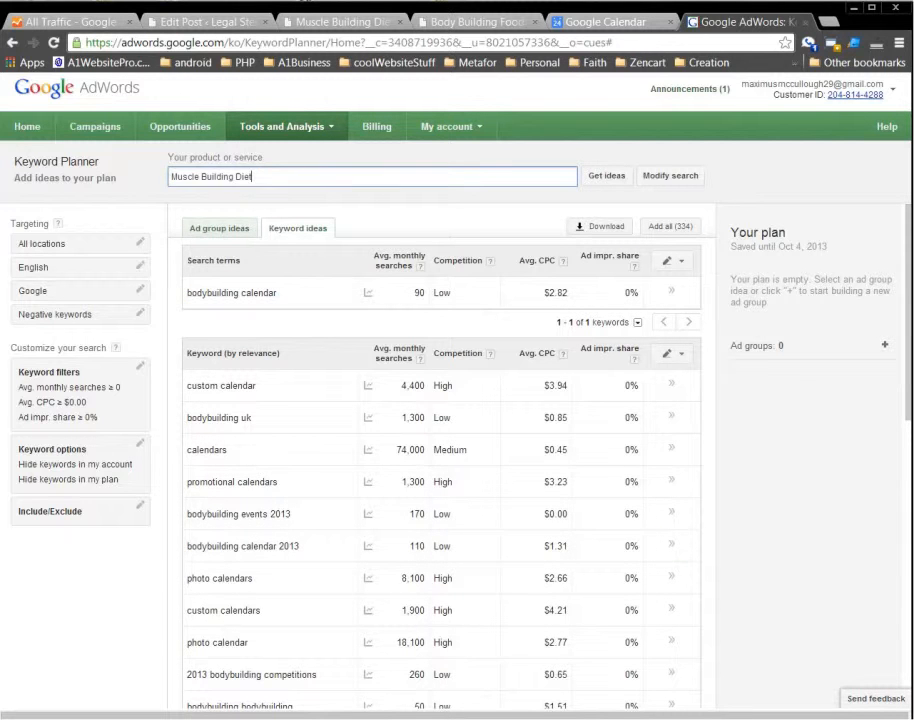
click(608, 176)
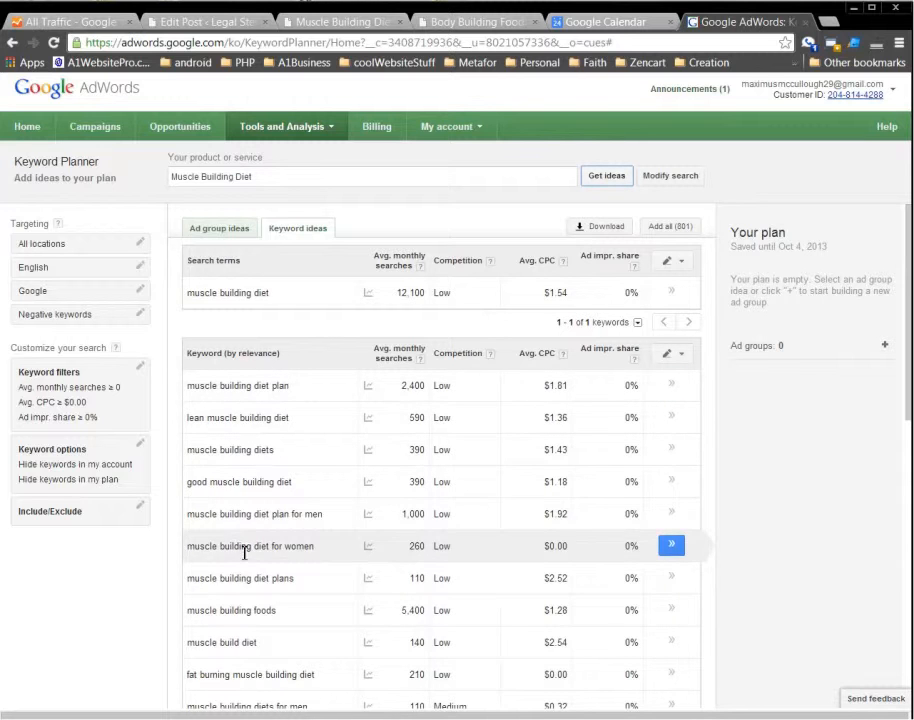
Copy the related keyword "muscle building diet plan for men" from the keyword ideas.
scroll(255, 579, down, 3)
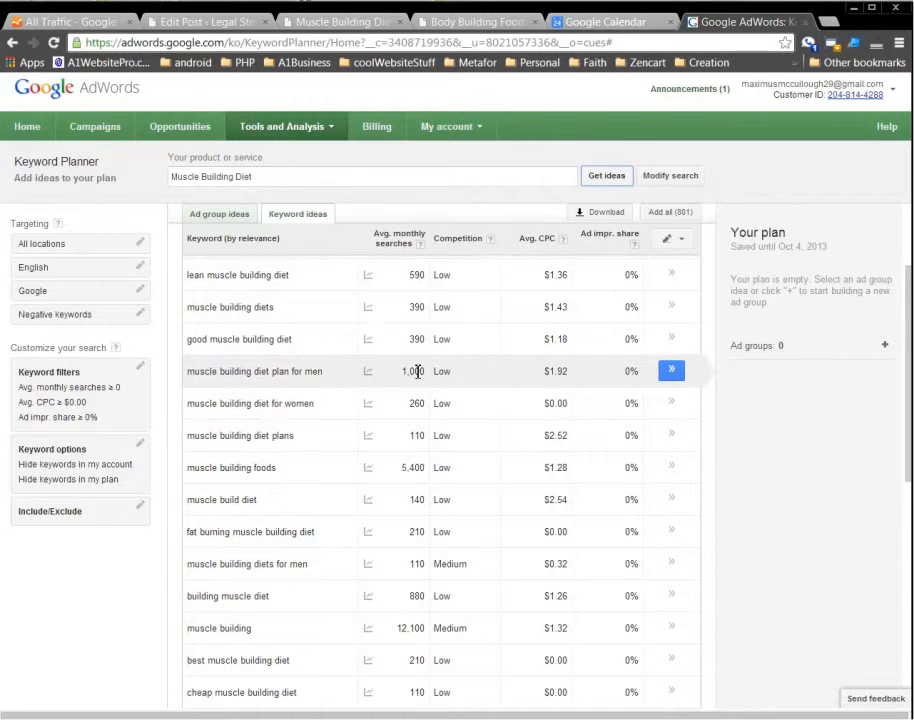
drag(331, 372, 184, 374)
key(ctrl+c)
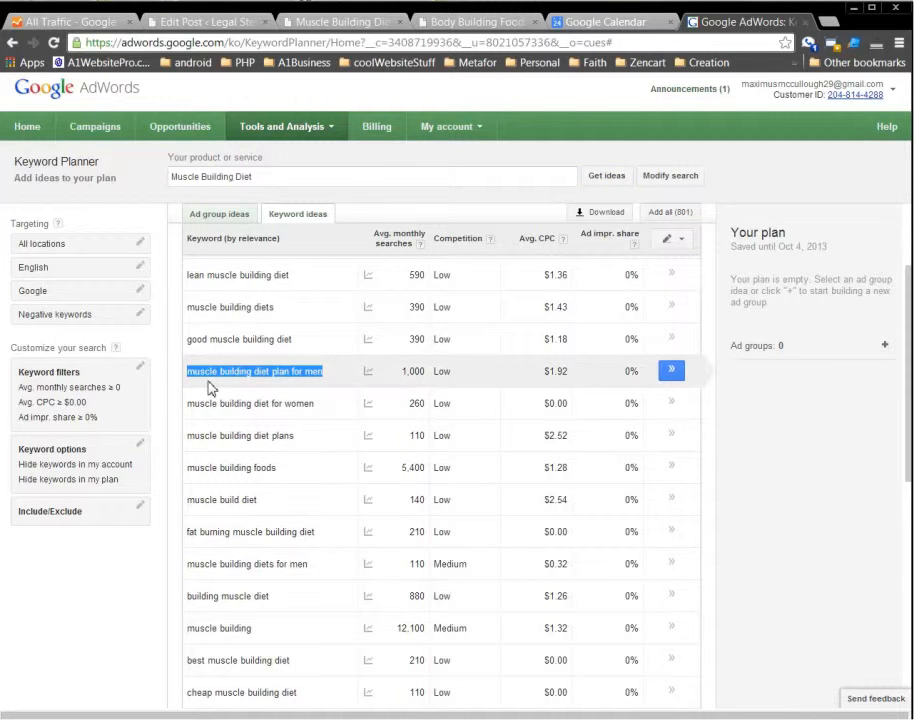
Return to the WordPress post editor and review the article text below the image.
click(473, 21)
click(302, 22)
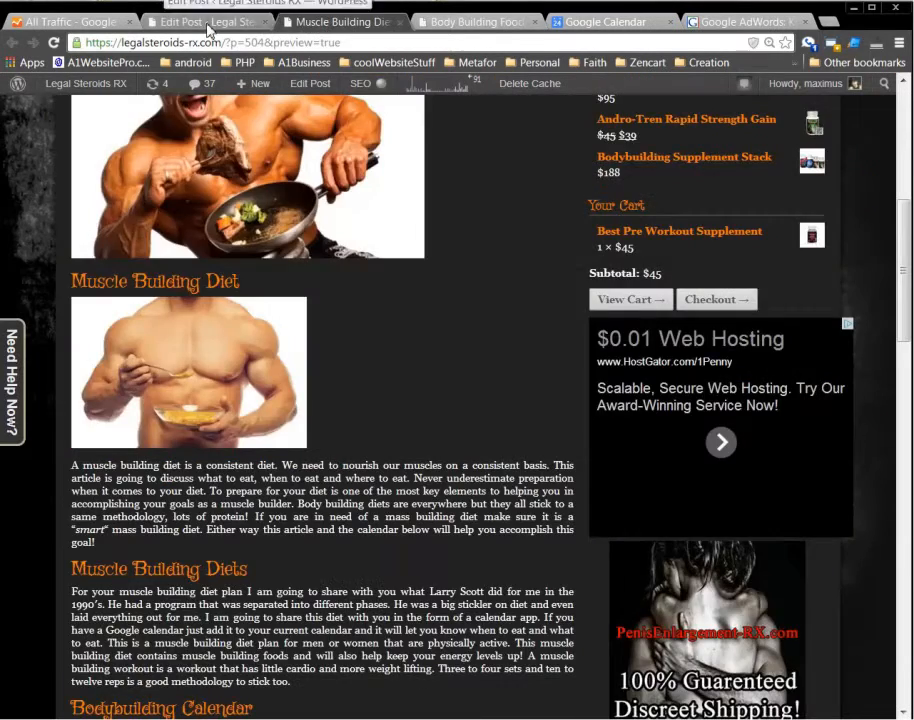
click(205, 21)
scroll(245, 363, up, 5)
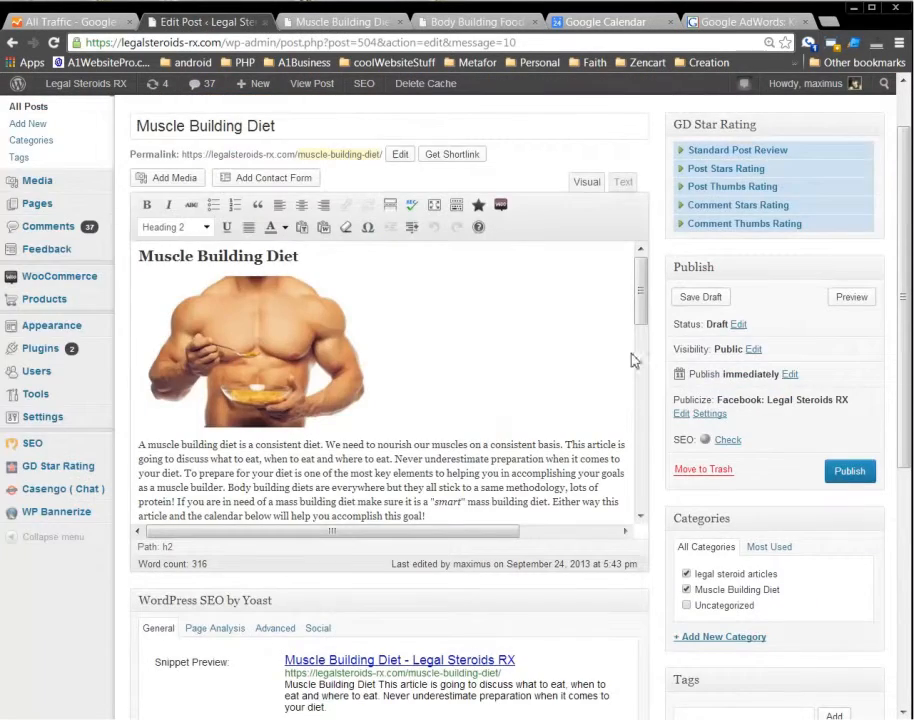
scroll(641, 320, down, 2)
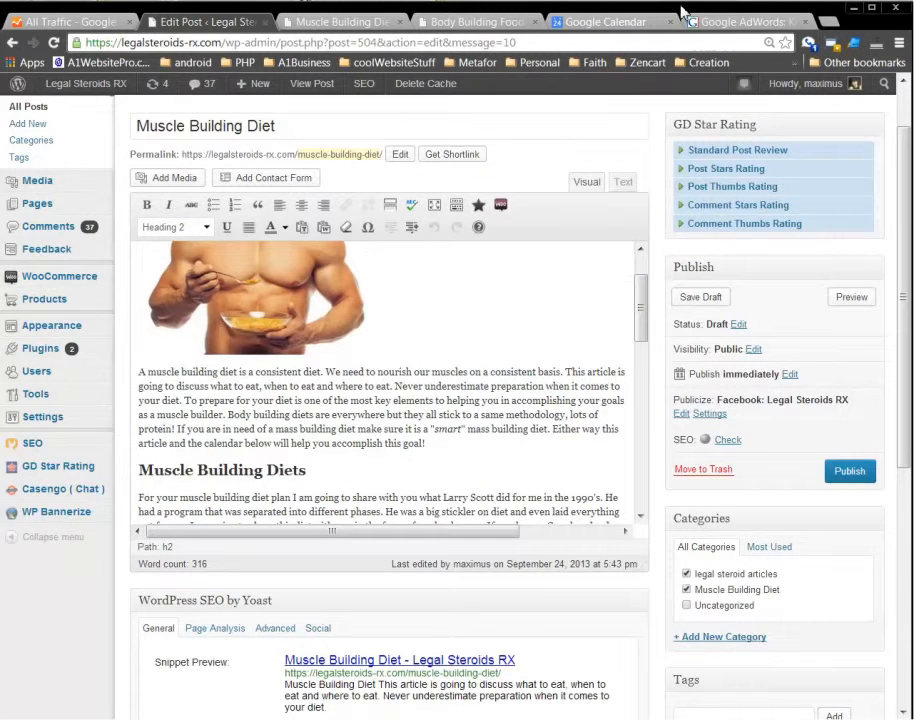
Copy the keyword "muscle building diet plan for men" from Keyword Planner and search the WordPress post editor page for it.
click(745, 21)
right_click(238, 368)
click(265, 377)
click(186, 27)
click(502, 323)
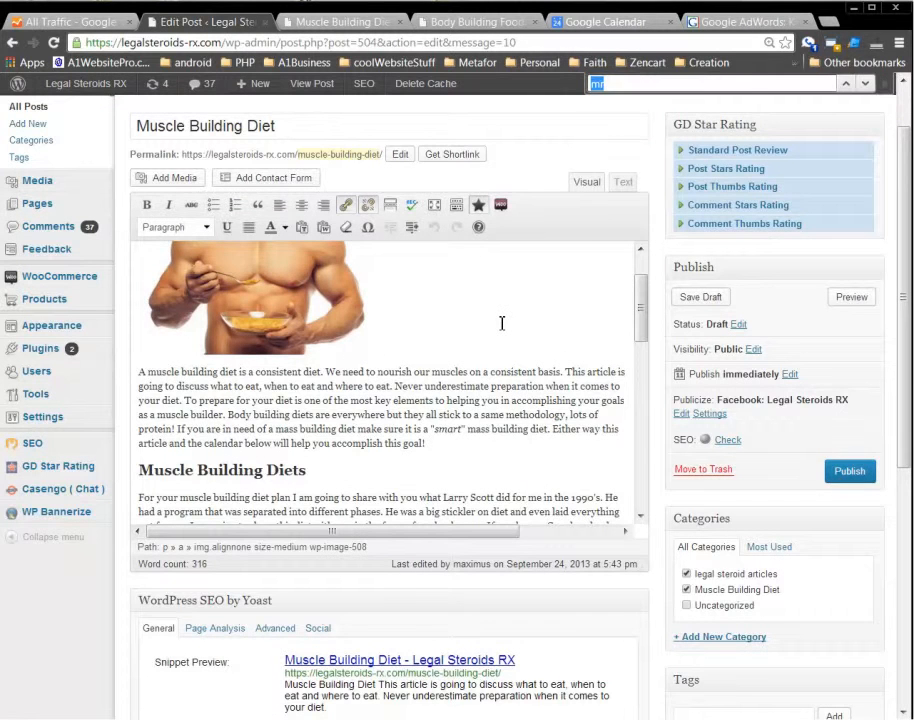
key(ctrl+f)
key(ctrl+v)
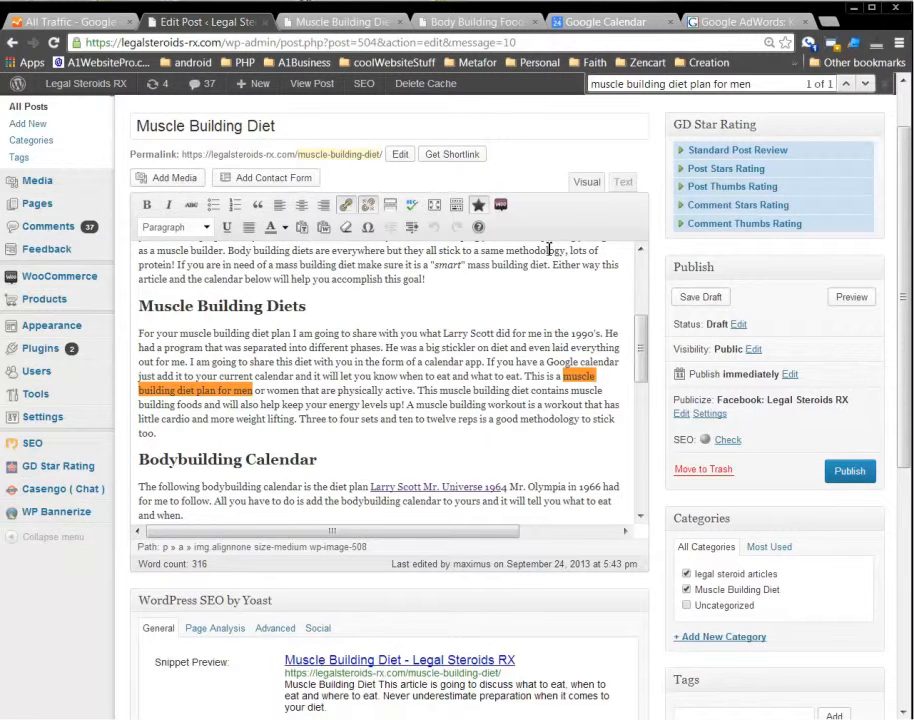
Compare the Keyword Planner ideas for "Muscle Building Diet" with the article text in the WordPress post editor.
click(715, 30)
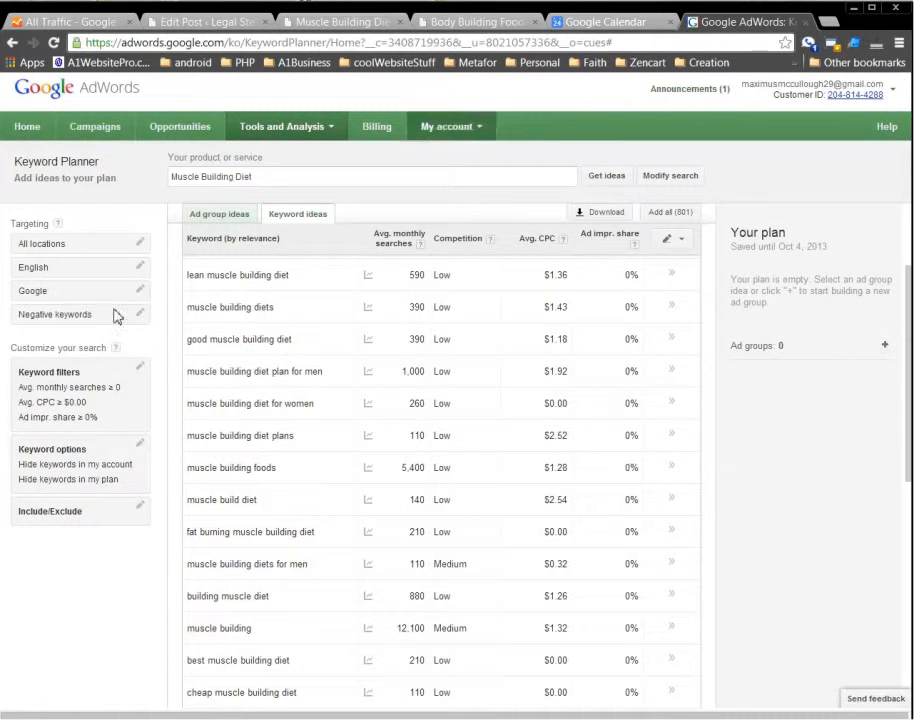
click(195, 21)
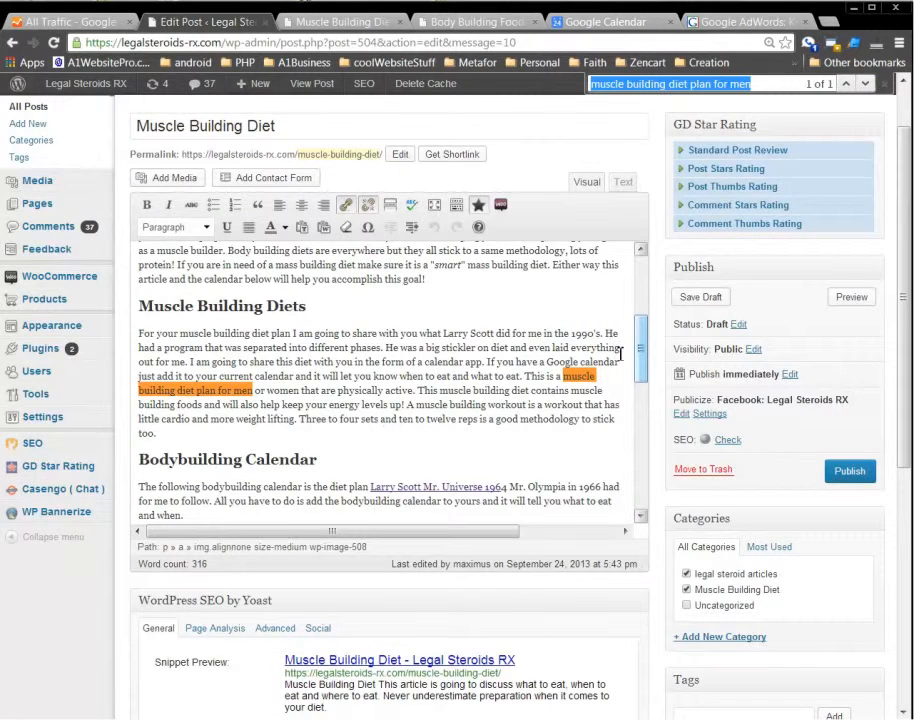
click(715, 21)
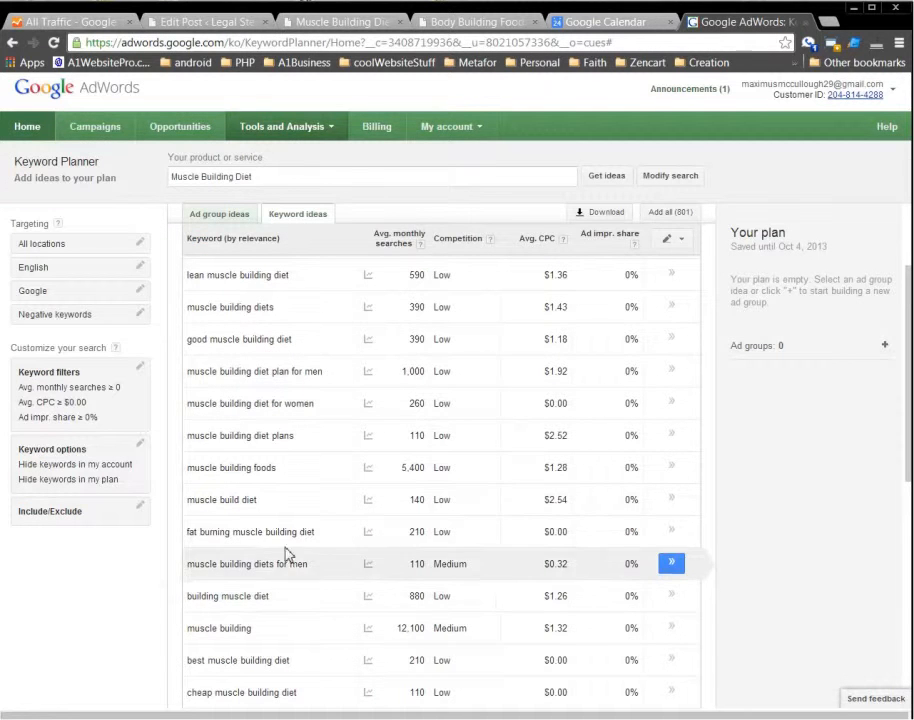
drag(245, 177, 135, 181)
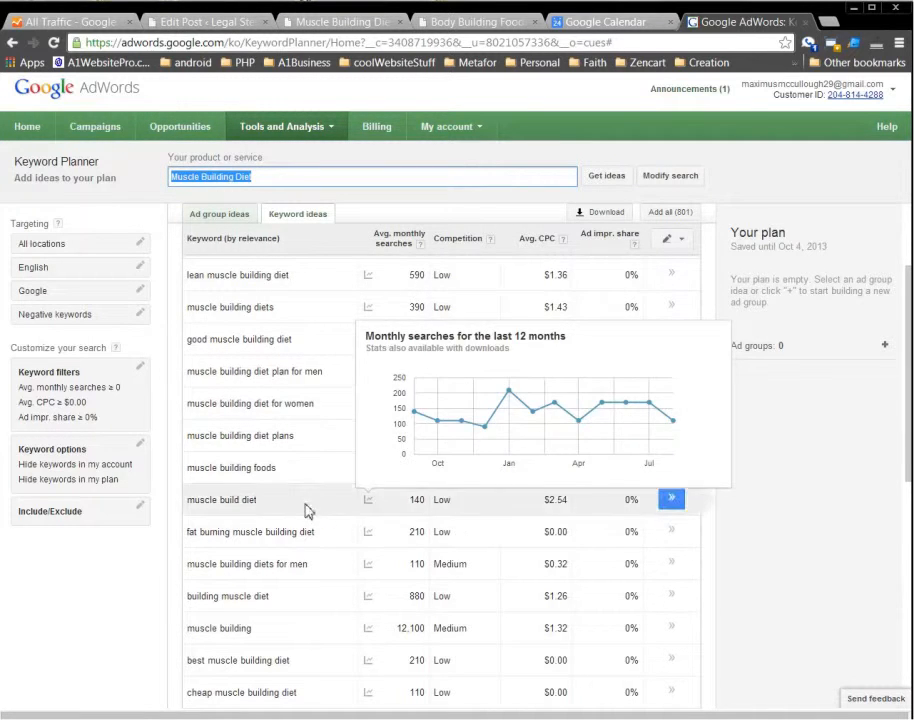
click(200, 21)
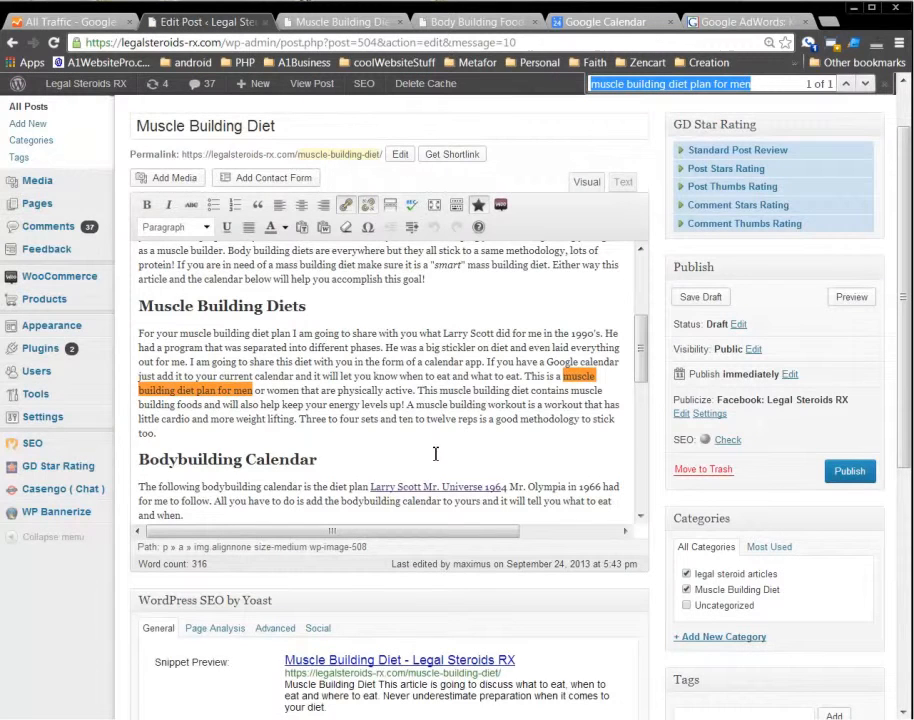
mouse_move(645, 339)
mouse_down()
mouse_move(641, 357)
mouse_move(641, 325)
mouse_up()
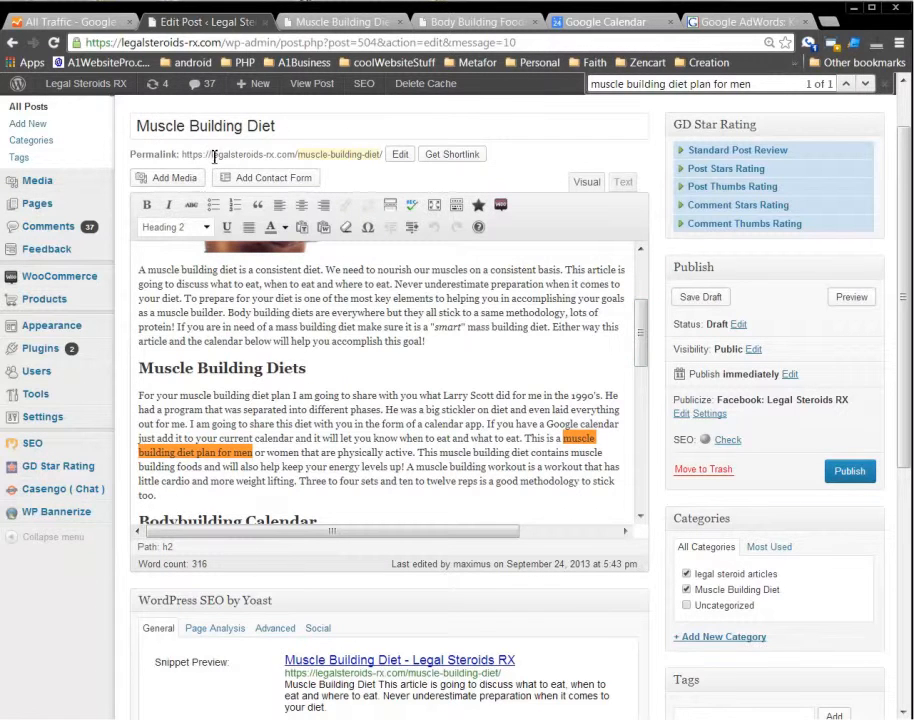
Check the post's permalink by opening its slug for editing and accepting it as muscle-building-diet.
drag(147, 156, 207, 158)
drag(298, 155, 374, 155)
click(399, 154)
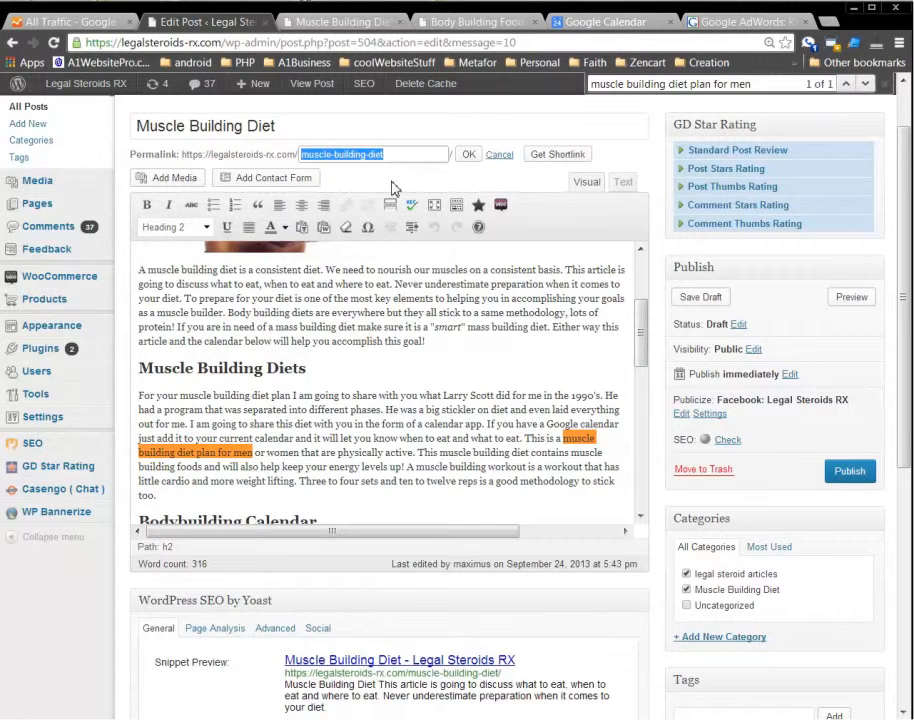
click(470, 156)
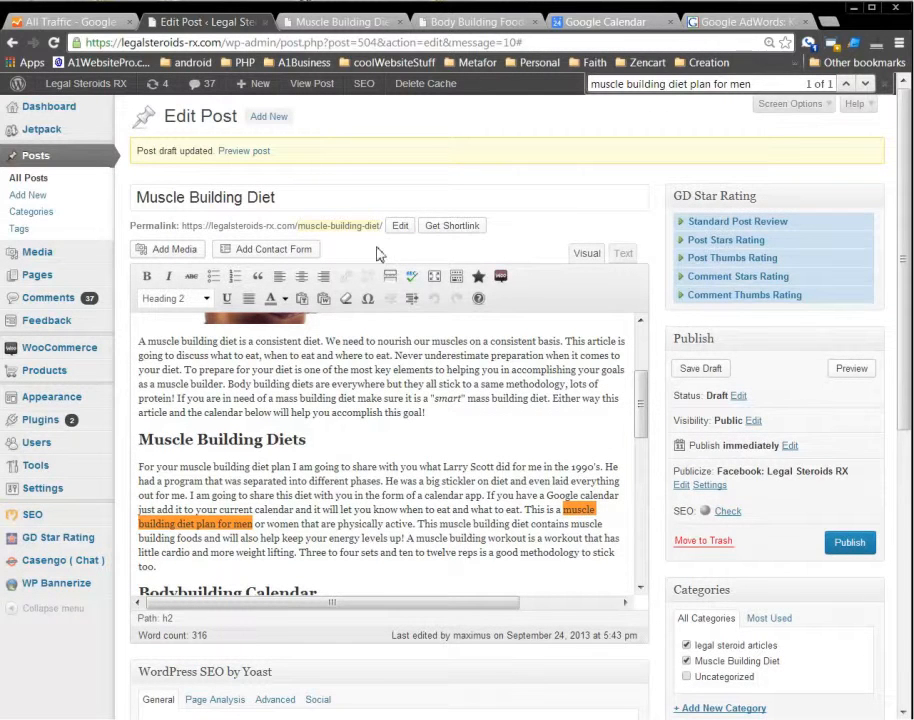
Set the post's focus keyword in WordPress SEO by Yoast to "muscle building diet".
drag(643, 381, 635, 443)
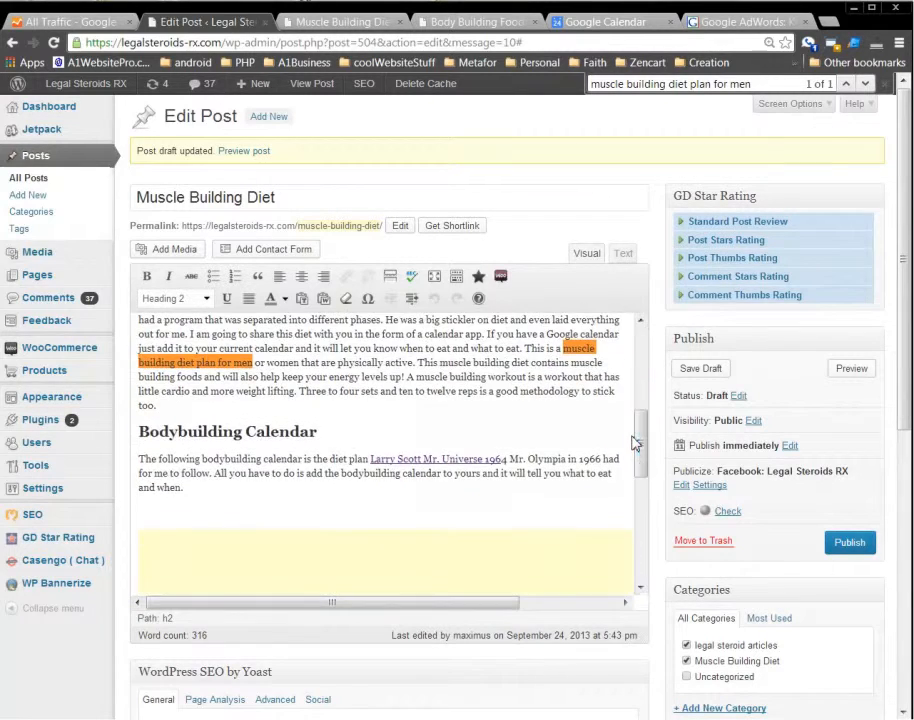
scroll(657, 520, down, 3)
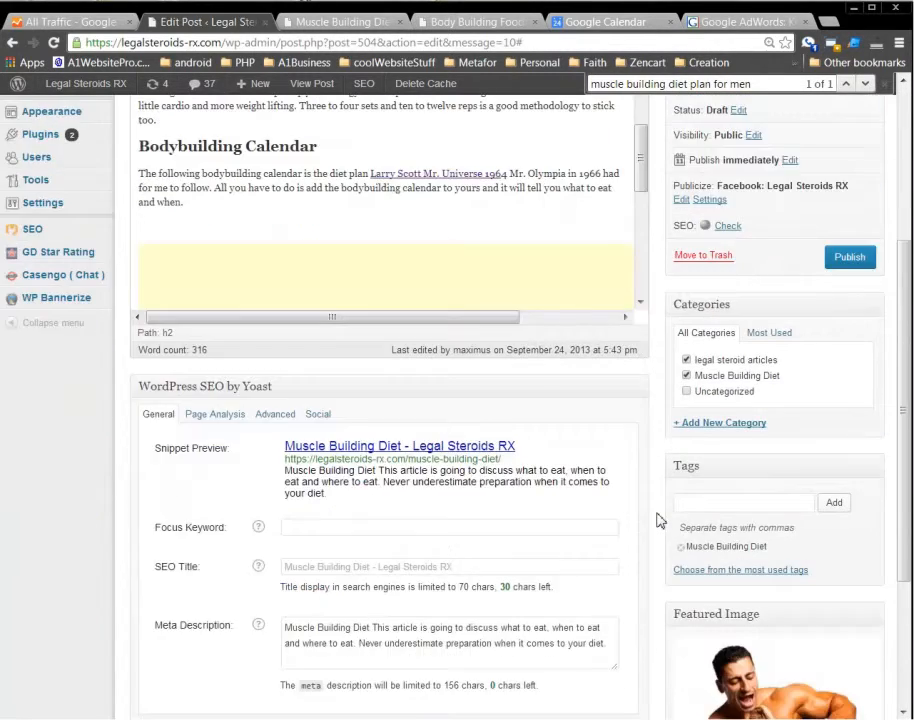
scroll(659, 518, down, 2)
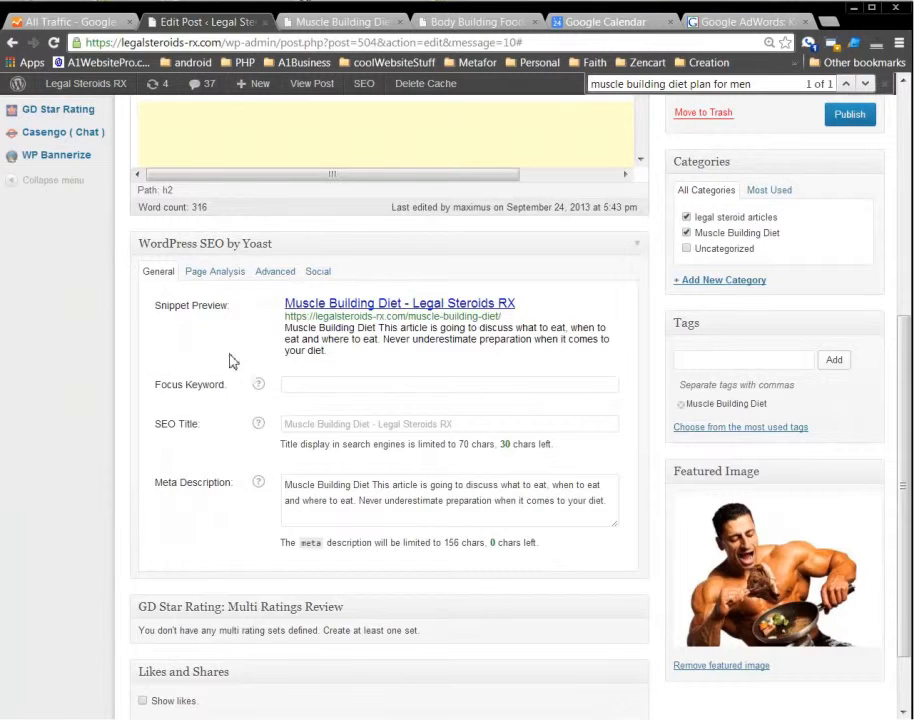
click(315, 386)
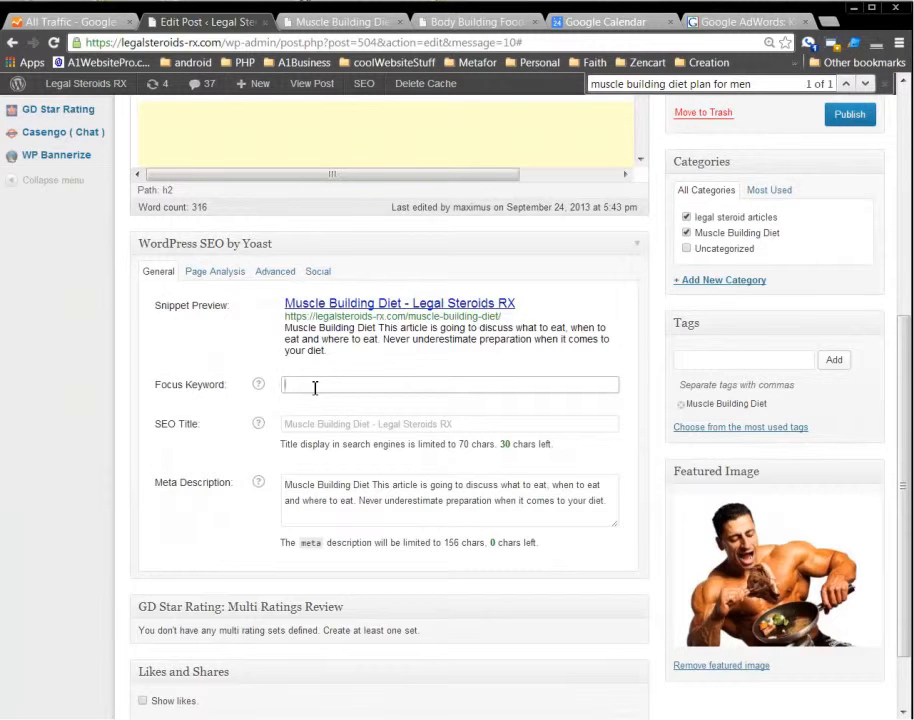
text(muscle building diet plan for men)
drag(434, 385, 370, 386)
key(BackSpace)
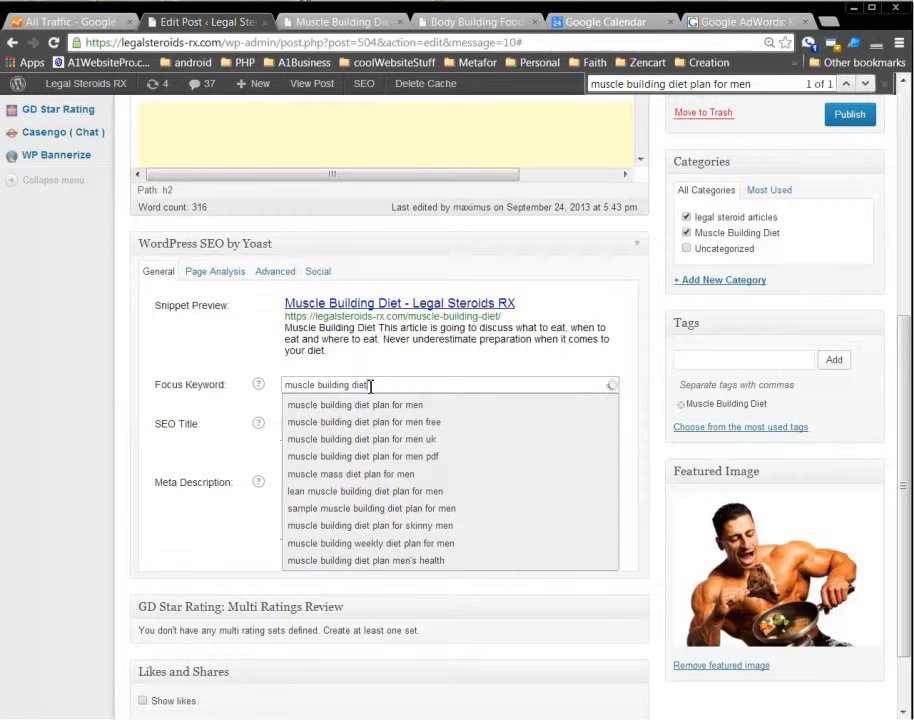
click(165, 456)
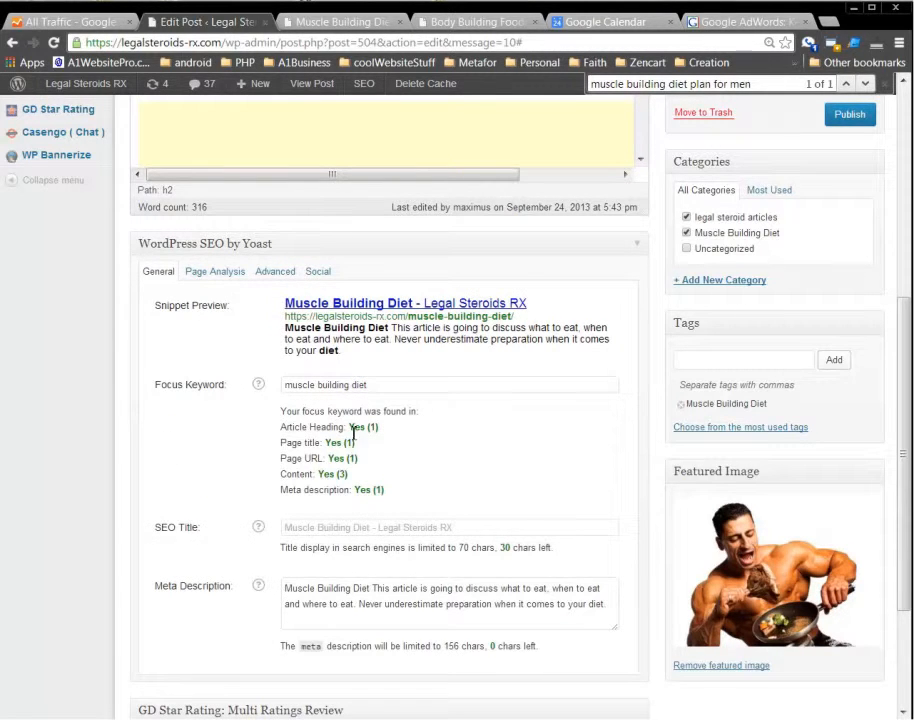
Review the focus keyword checks, the meta description and the SEO title's character limit in the Yoast settings.
drag(352, 430, 461, 479)
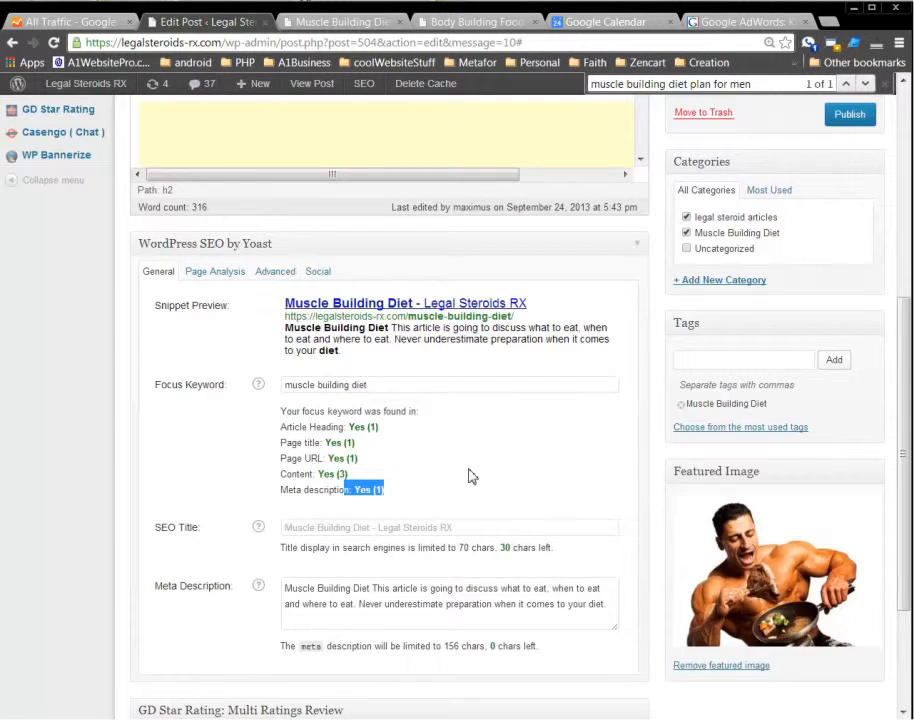
scroll(470, 477, down, 1)
drag(287, 517, 607, 531)
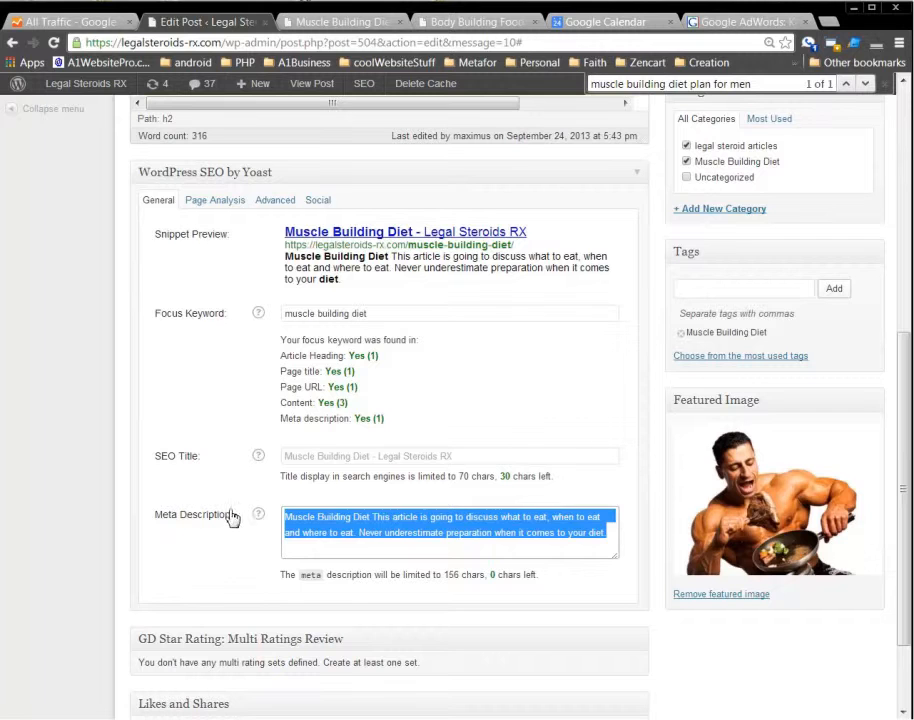
drag(288, 477, 373, 477)
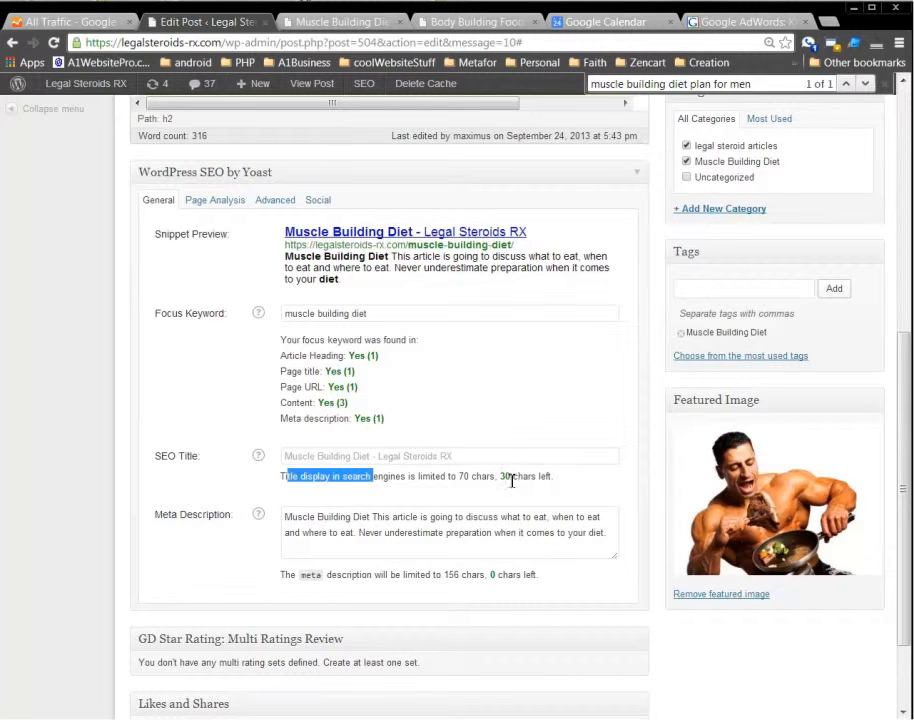
drag(502, 477, 530, 496)
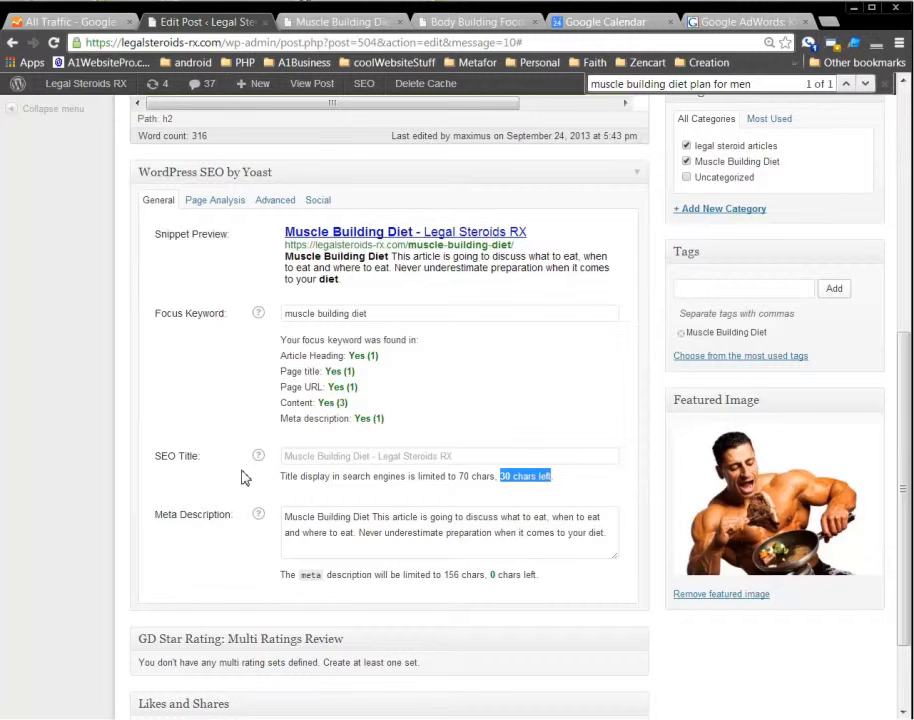
Enter the SEO title "Muscle Building Diet for men or women - LegalSteroids-RX" for the post.
click(375, 457)
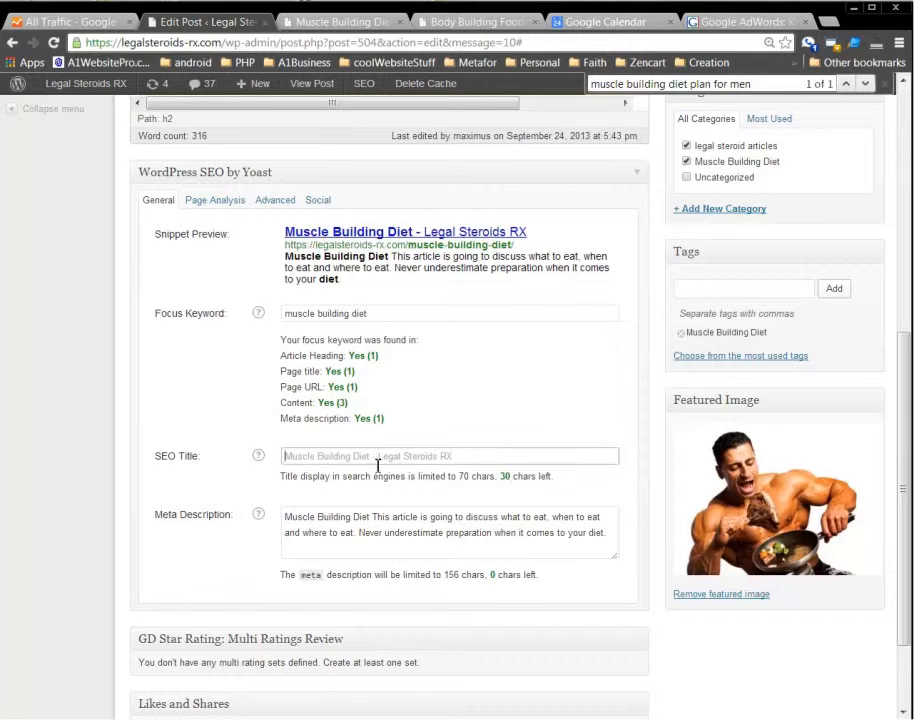
click(372, 457)
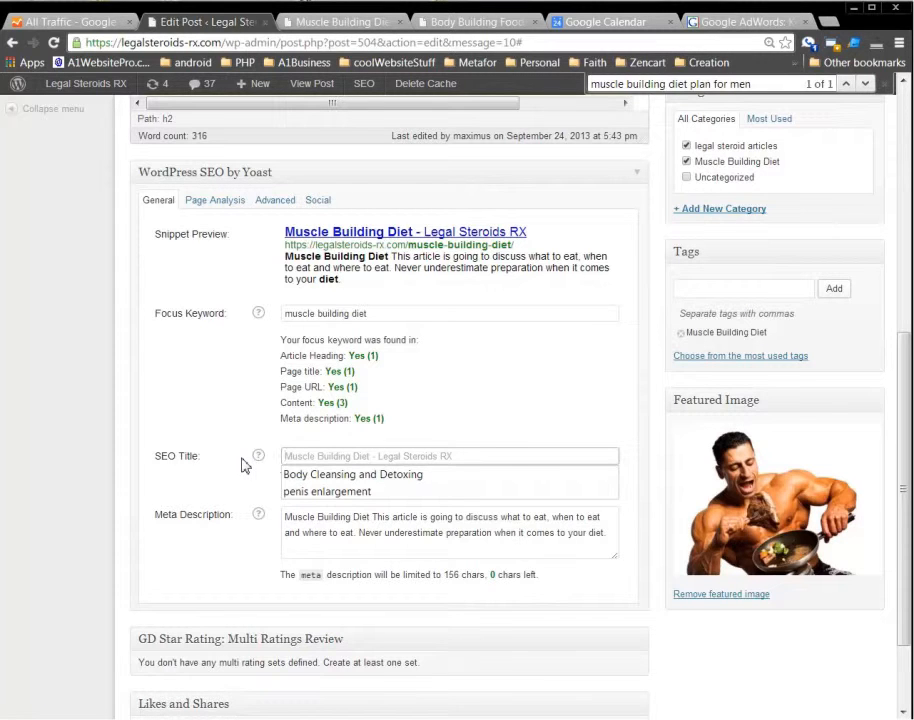
text(Mu)
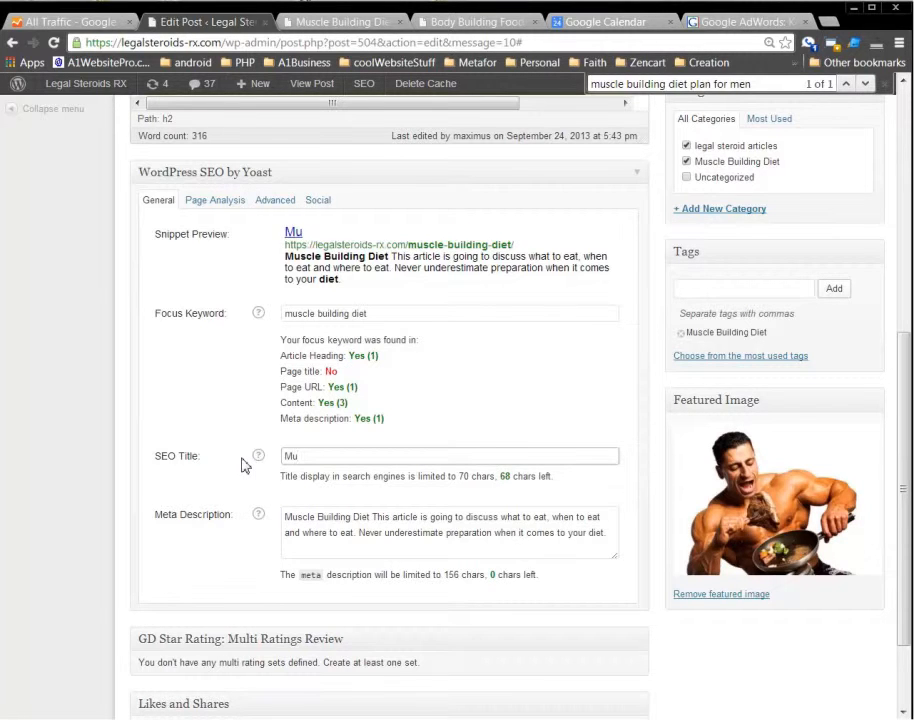
text(scle Building )
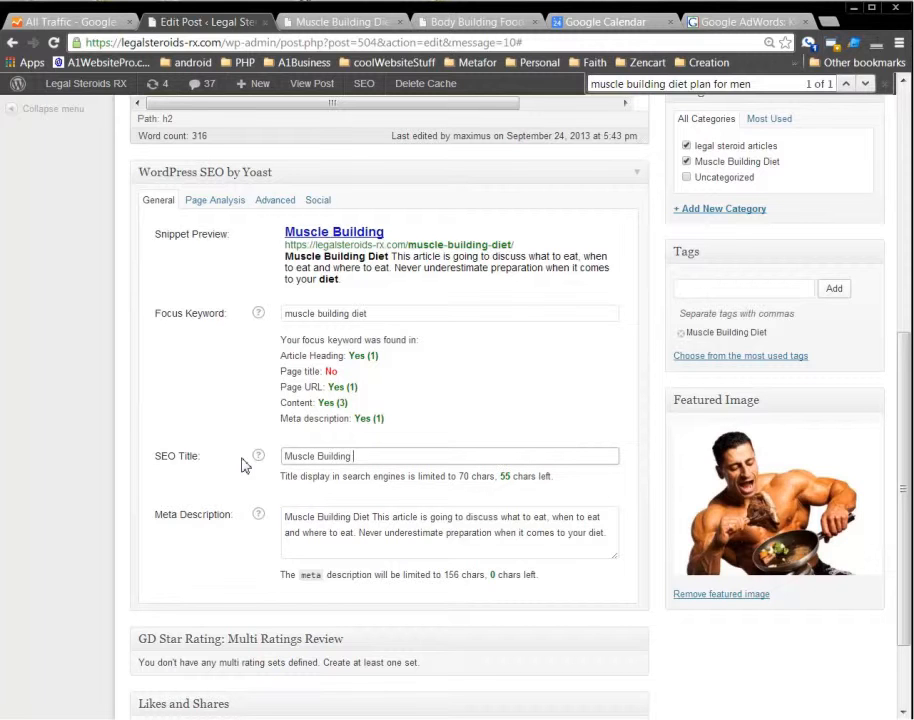
text(Diet for)
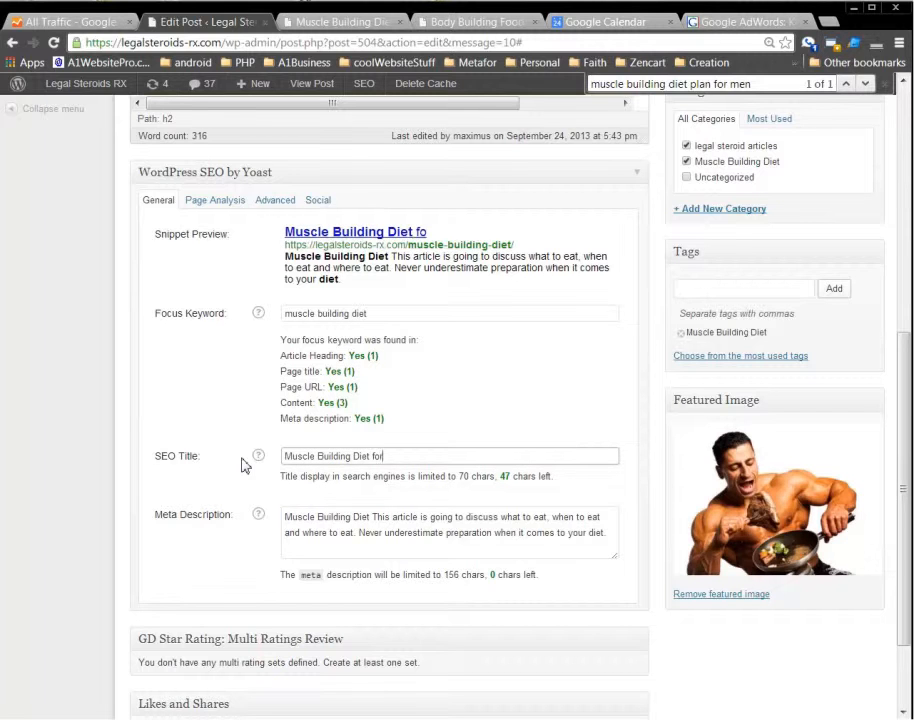
text( men or women)
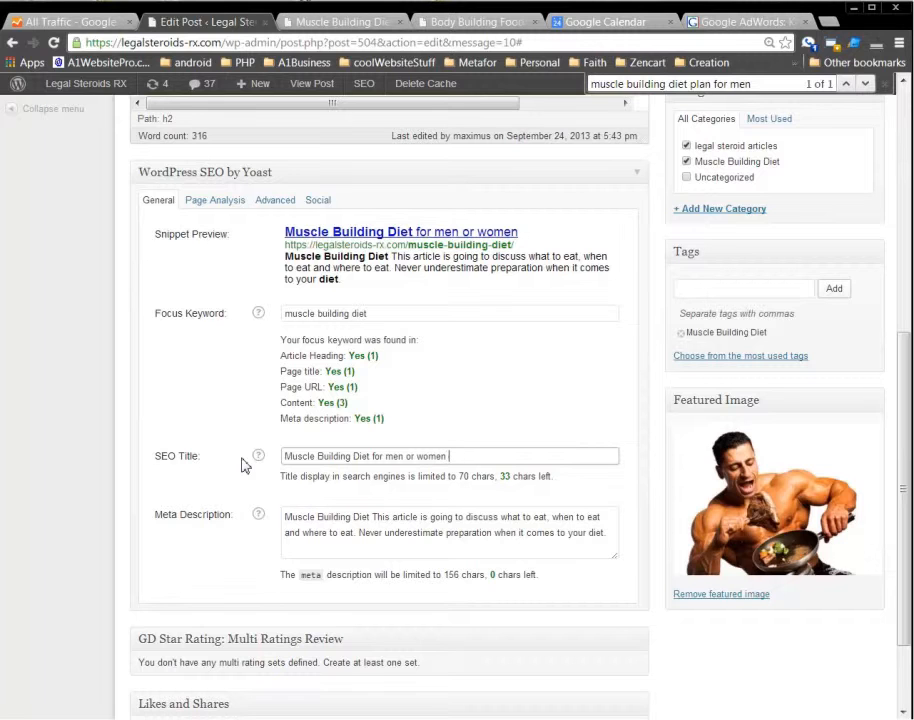
text( - LegalSteroids)
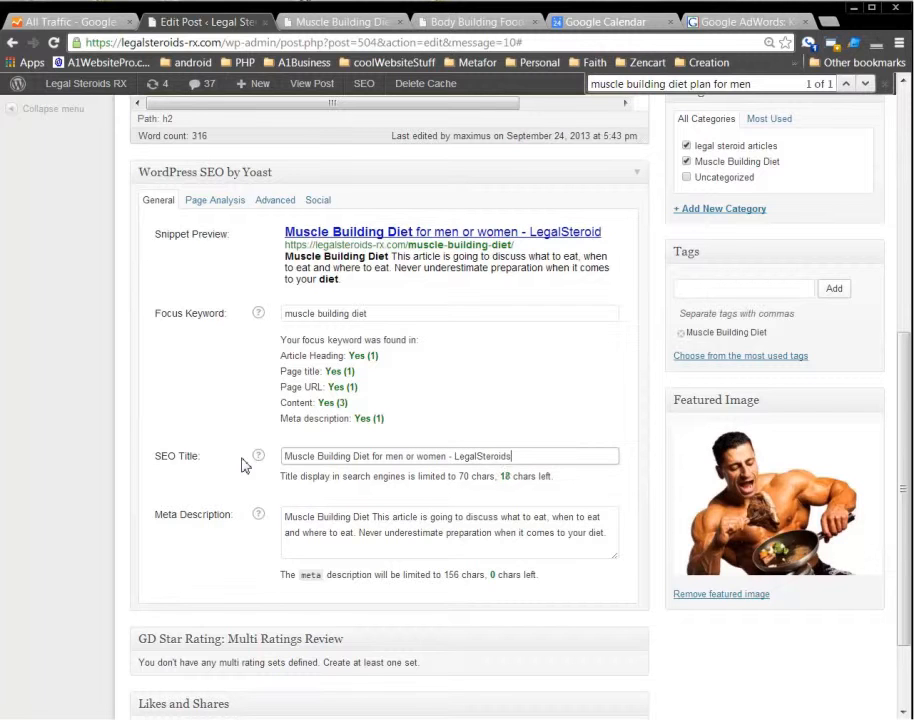
text(-RX)
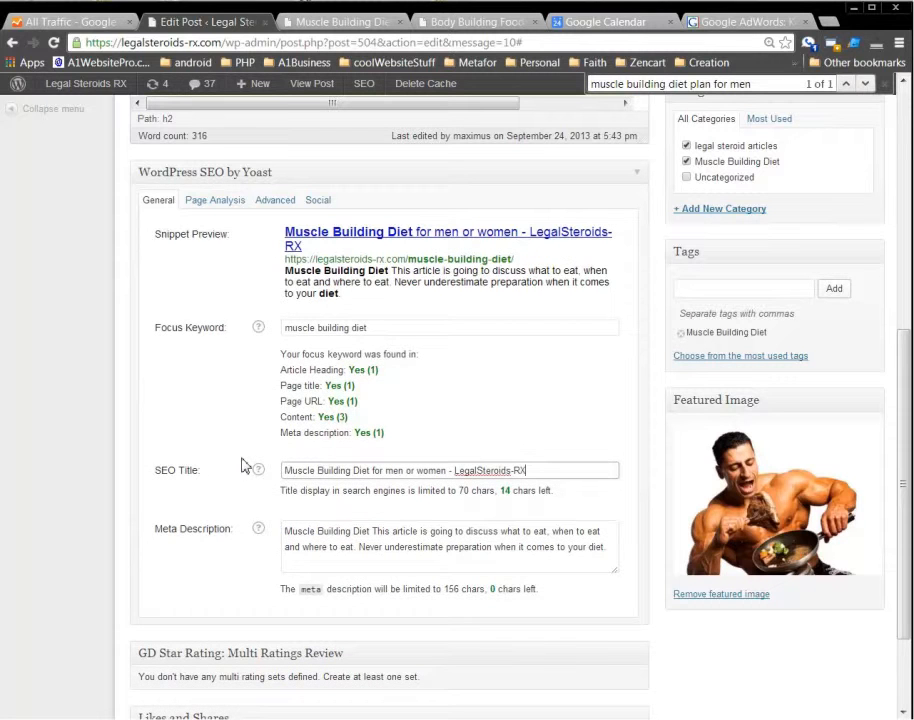
click(620, 515)
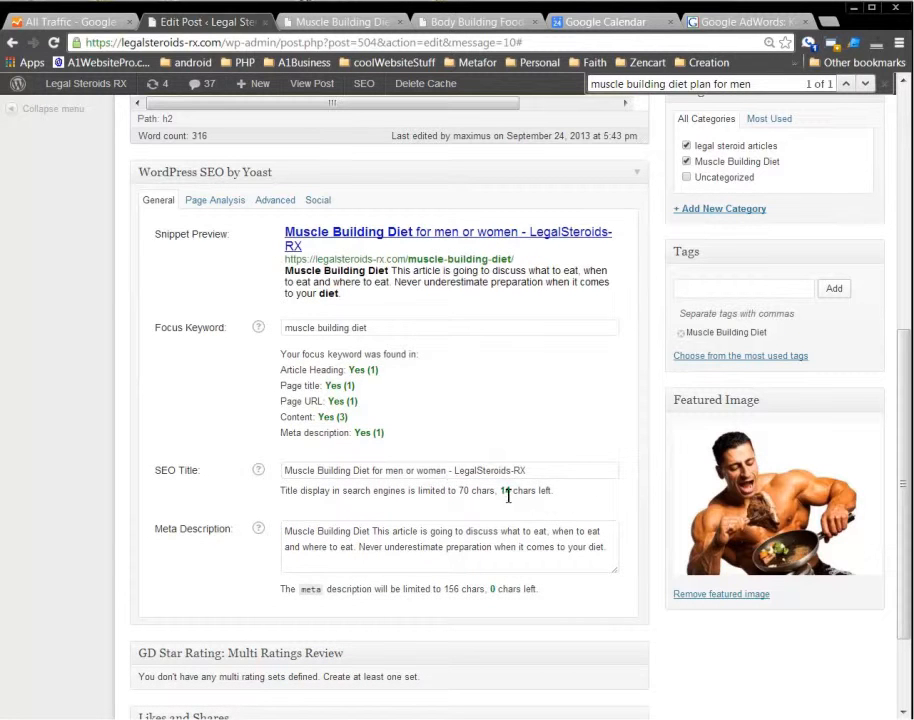
Edit the SEO title to read "Muscle Building Diet for Men or Momen - LegalSteroids-RX".
click(389, 472)
text(M)
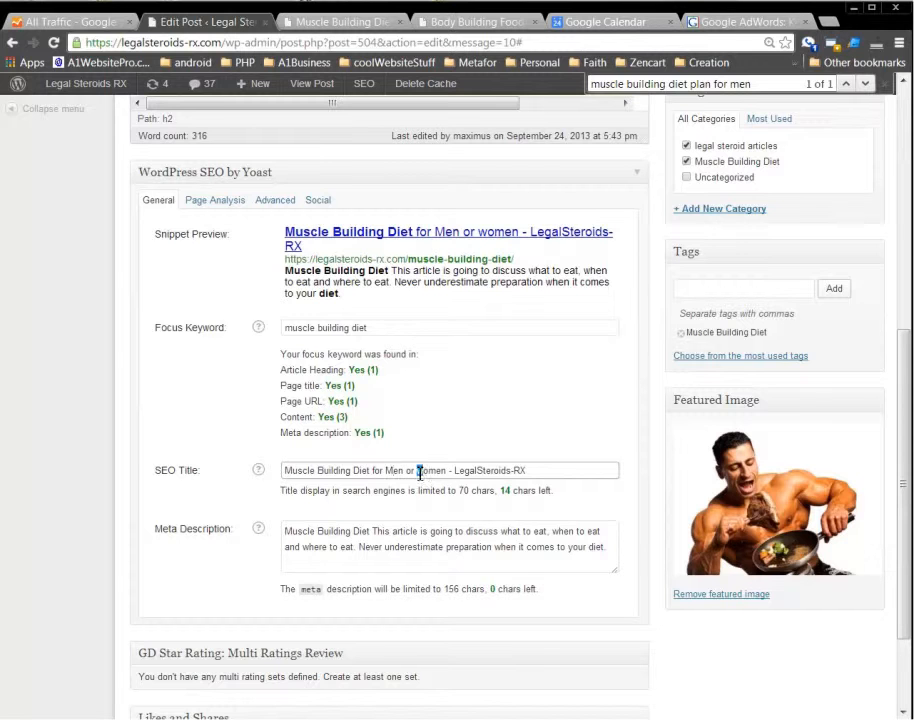
text(M)
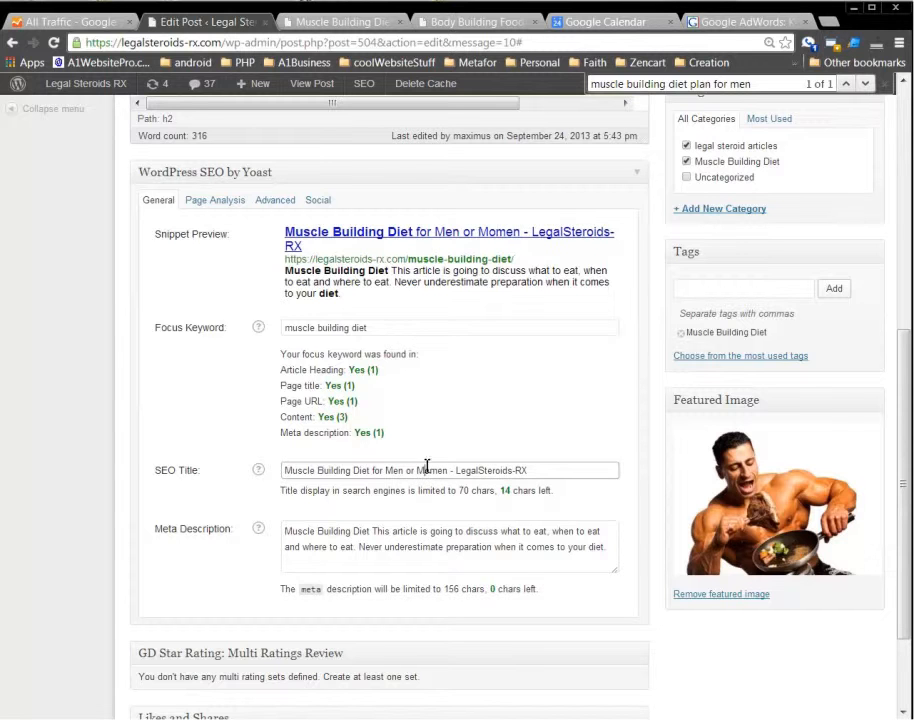
Review the snippet preview, the SEO title's remaining characters and the Likes and Shares options below the Yoast settings.
double_click(286, 226)
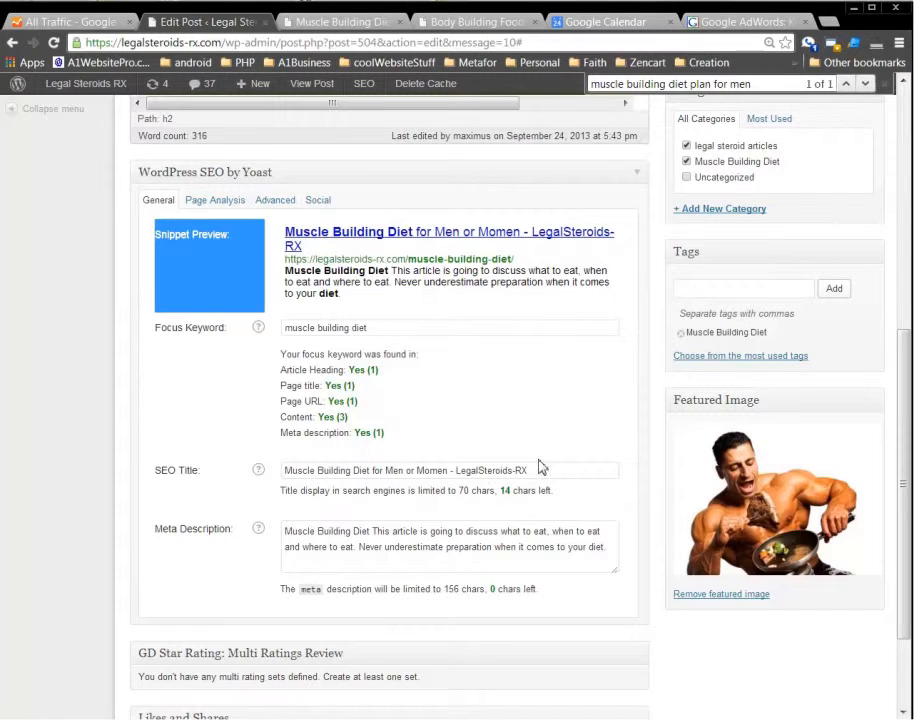
drag(497, 488, 567, 496)
click(559, 506)
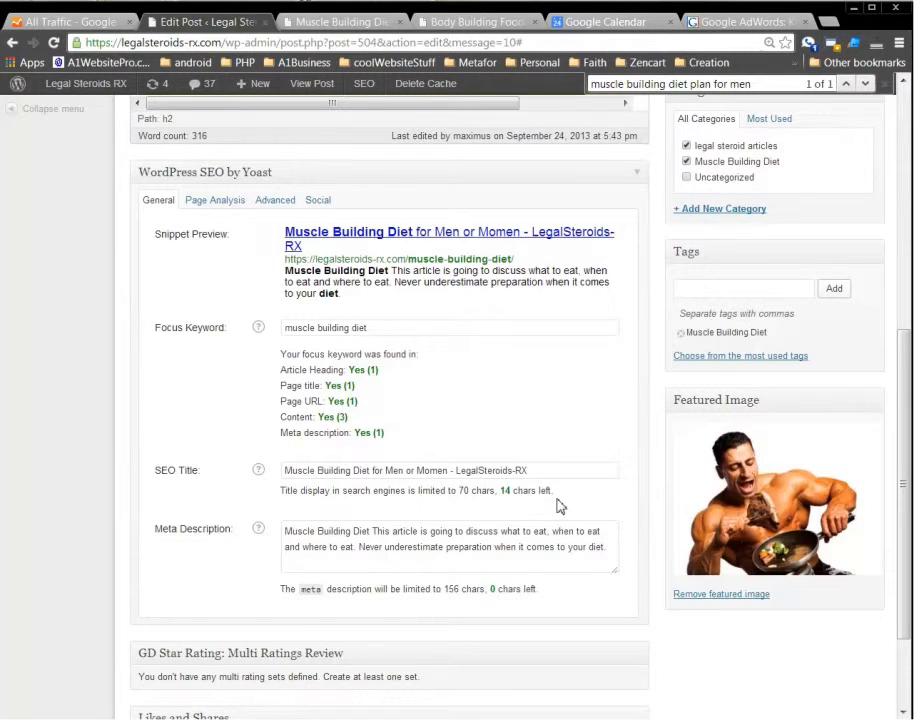
scroll(559, 506, down, 1)
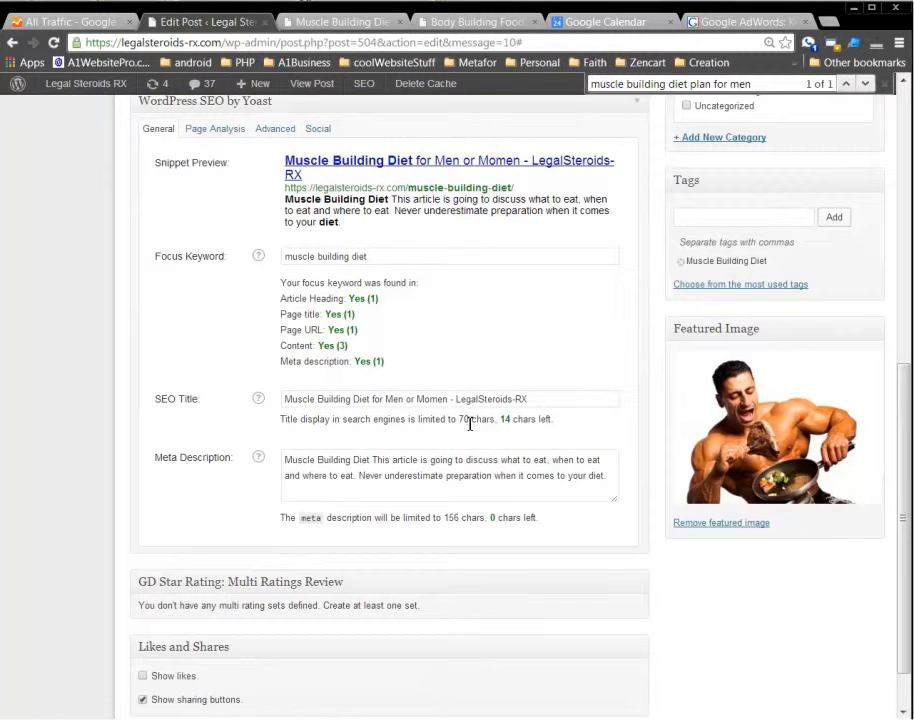
scroll(212, 514, down, 1)
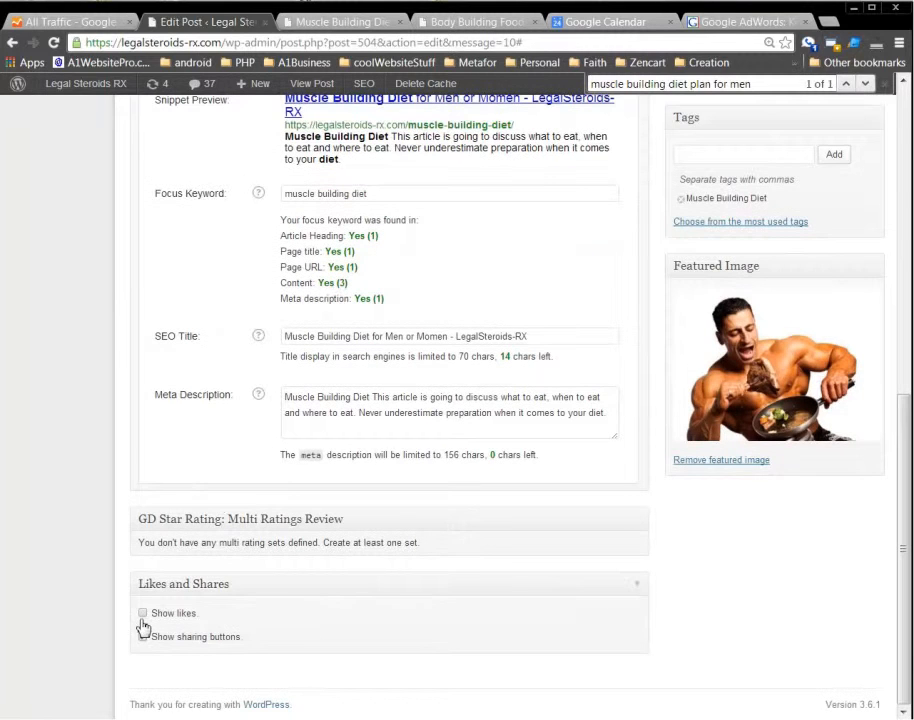
Review the Yoast fields, the article's embedded bodybuilding calendar, the categories, the tags and the featured image.
scroll(245, 585, up, 3)
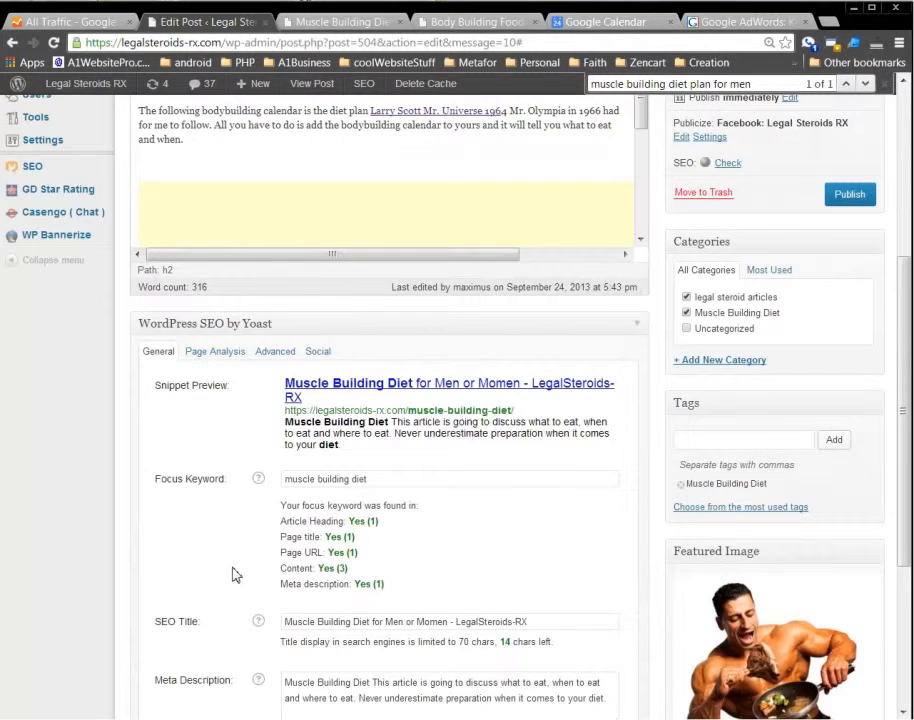
scroll(237, 556, down, 2)
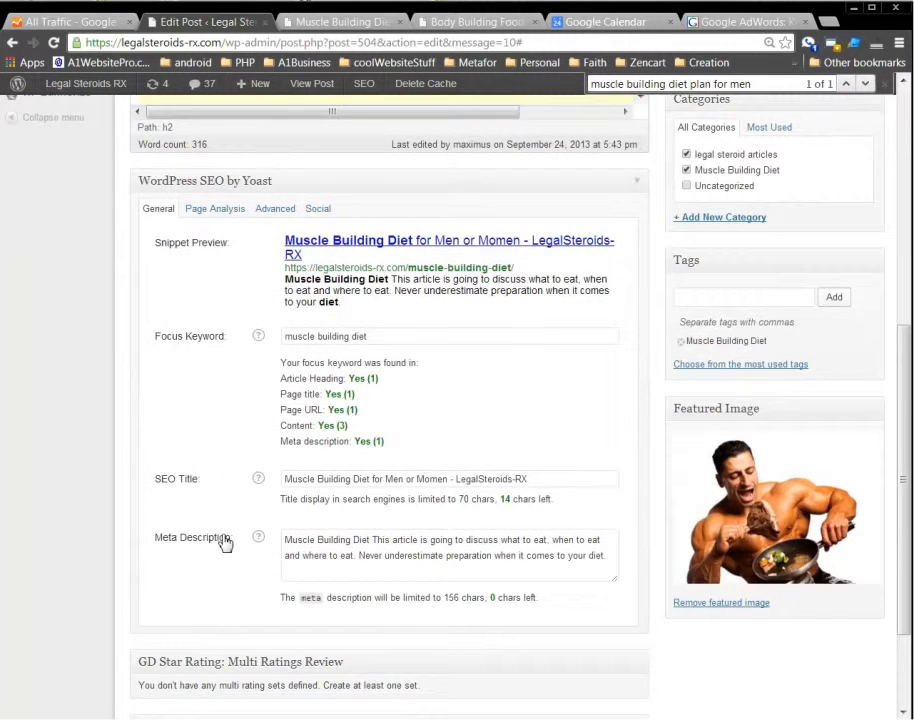
scroll(226, 541, up, 3)
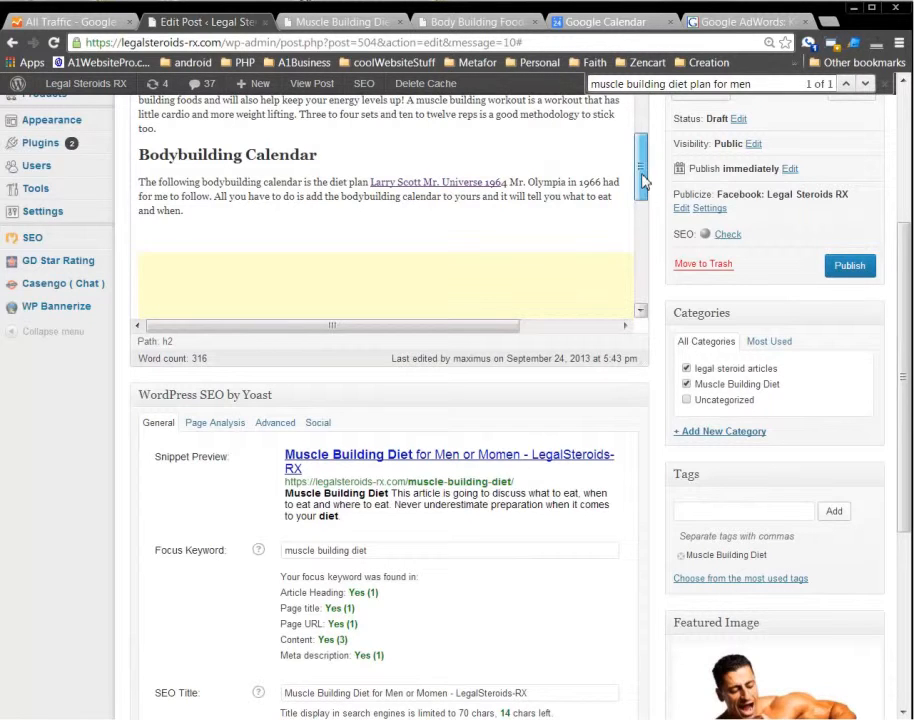
drag(645, 182, 645, 171)
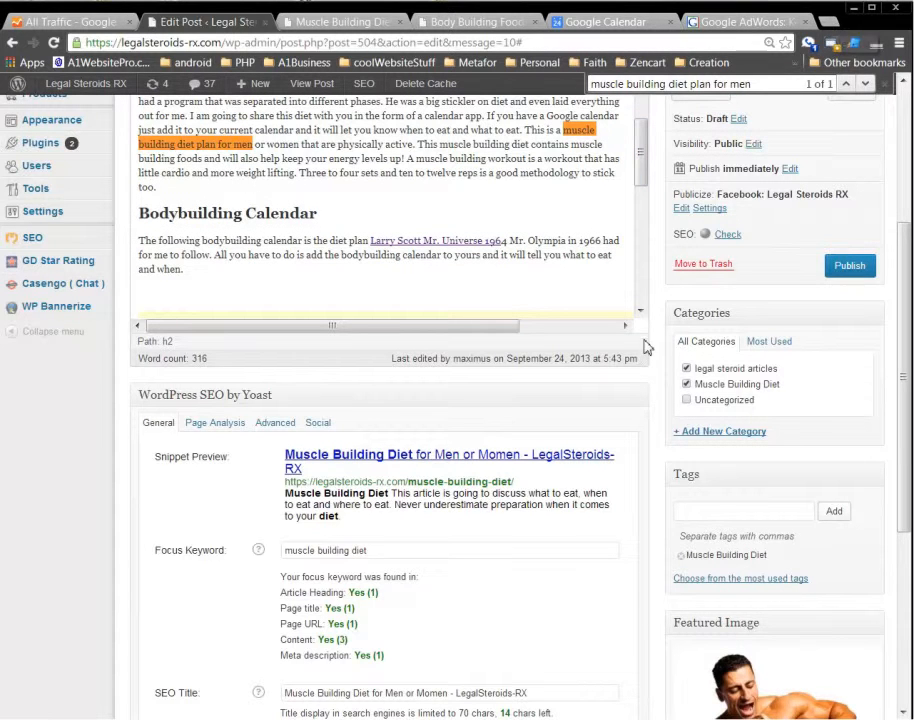
scroll(655, 343, up, 2)
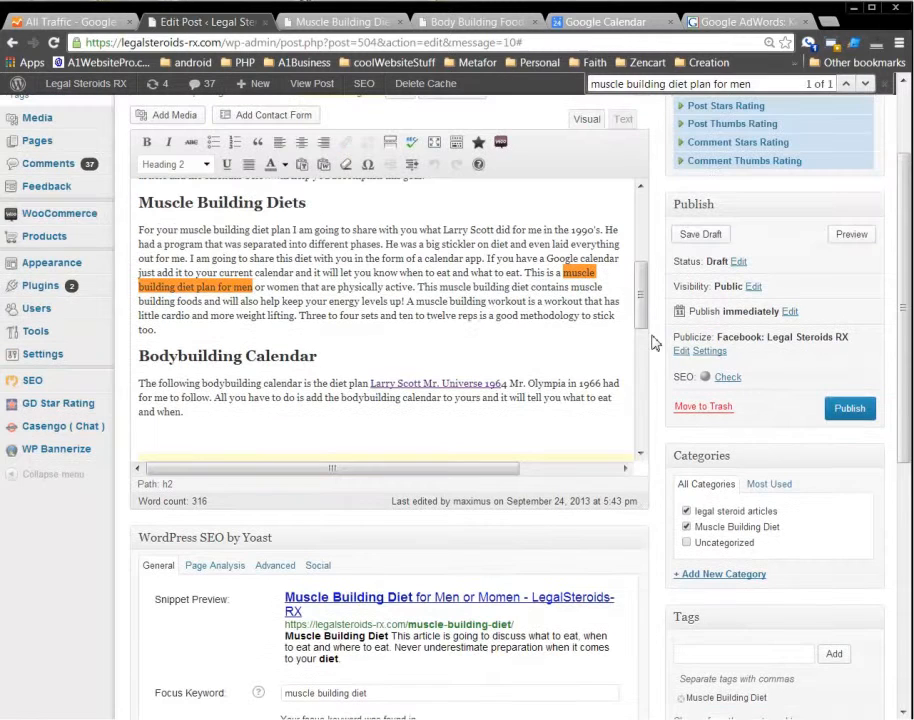
drag(645, 310, 653, 367)
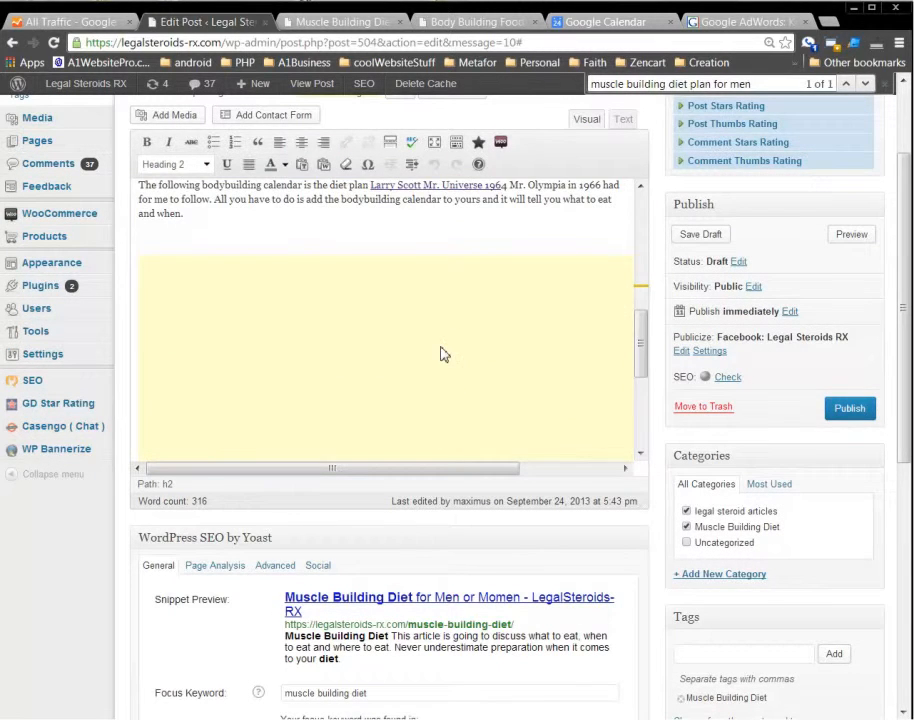
click(610, 354)
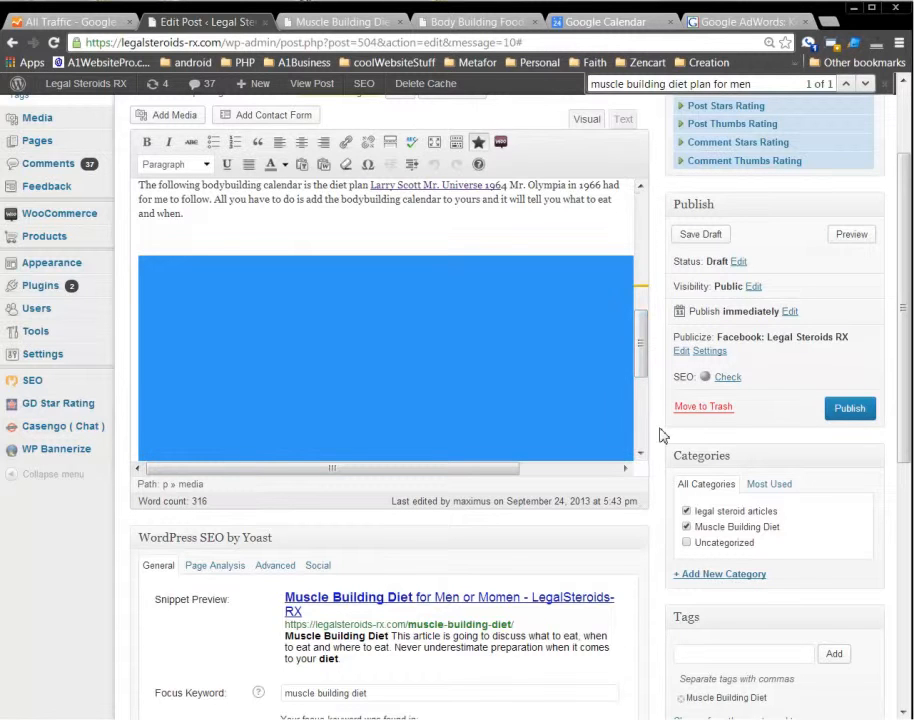
scroll(657, 453, down, 3)
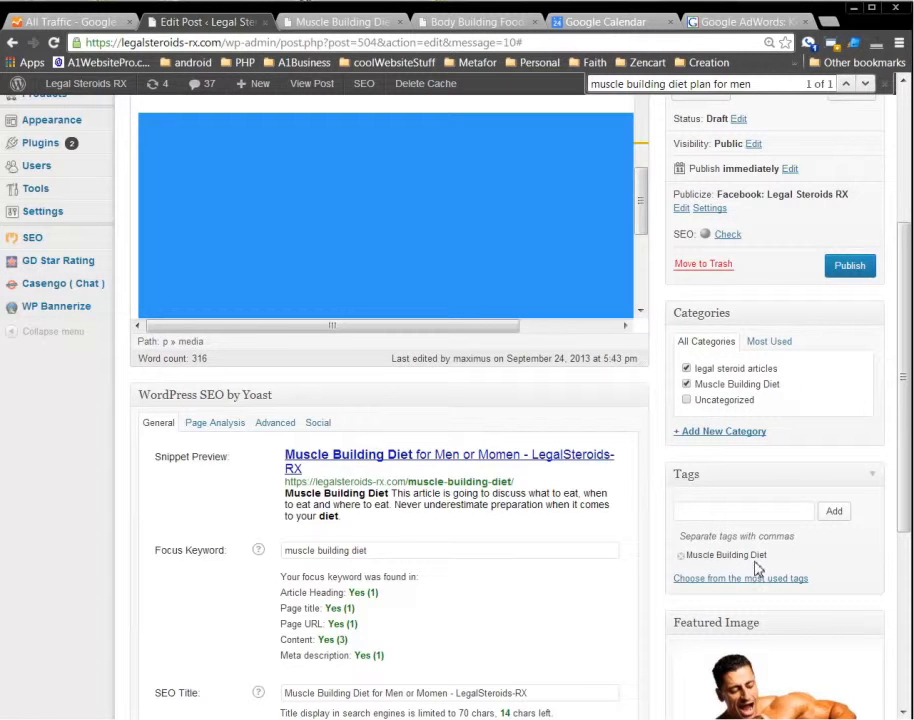
scroll(836, 541, down, 2)
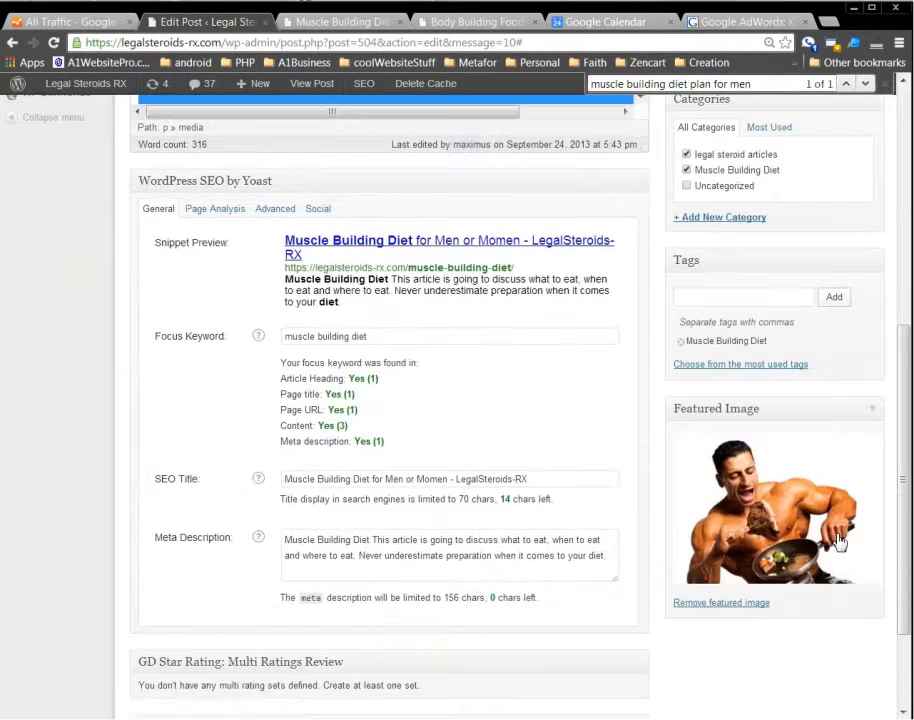
Save the post as a draft and check the image alt tag result in Yoast's page analysis.
scroll(768, 541, up, 5)
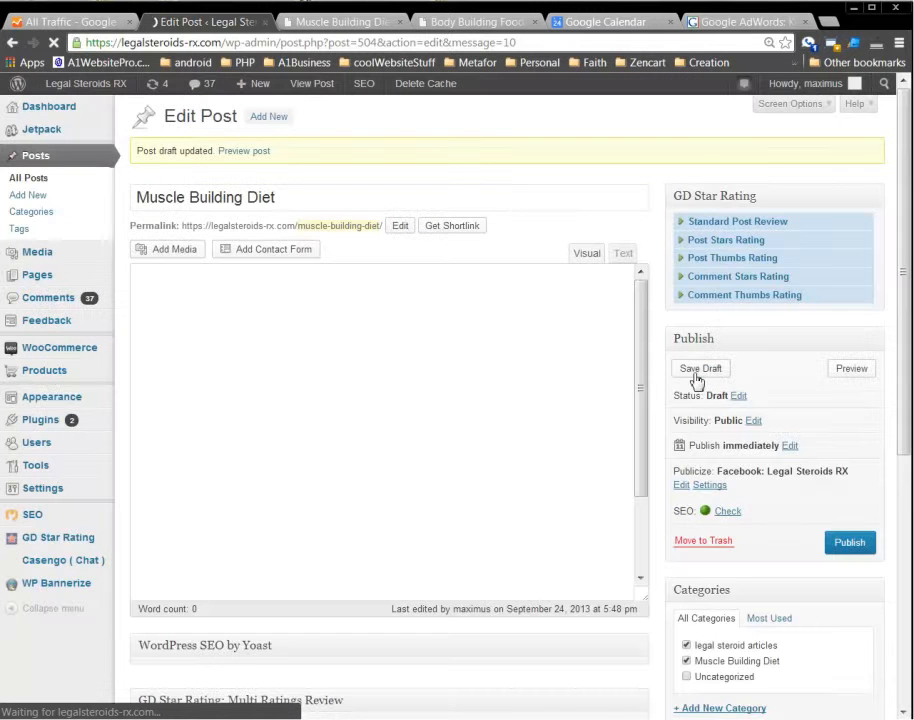
scroll(665, 455, down, 4)
scroll(663, 454, down, 2)
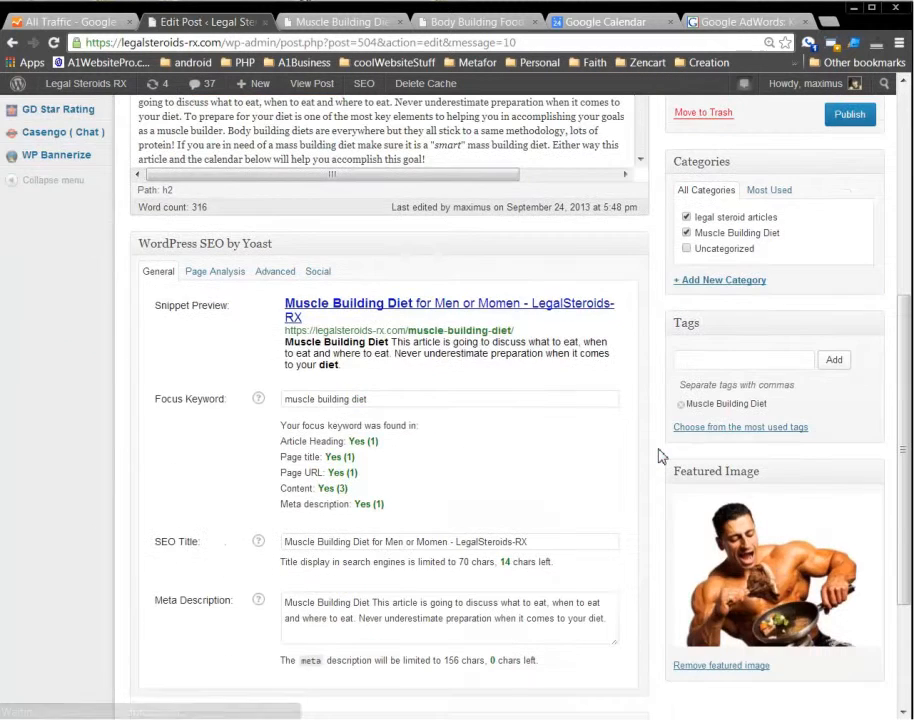
click(201, 281)
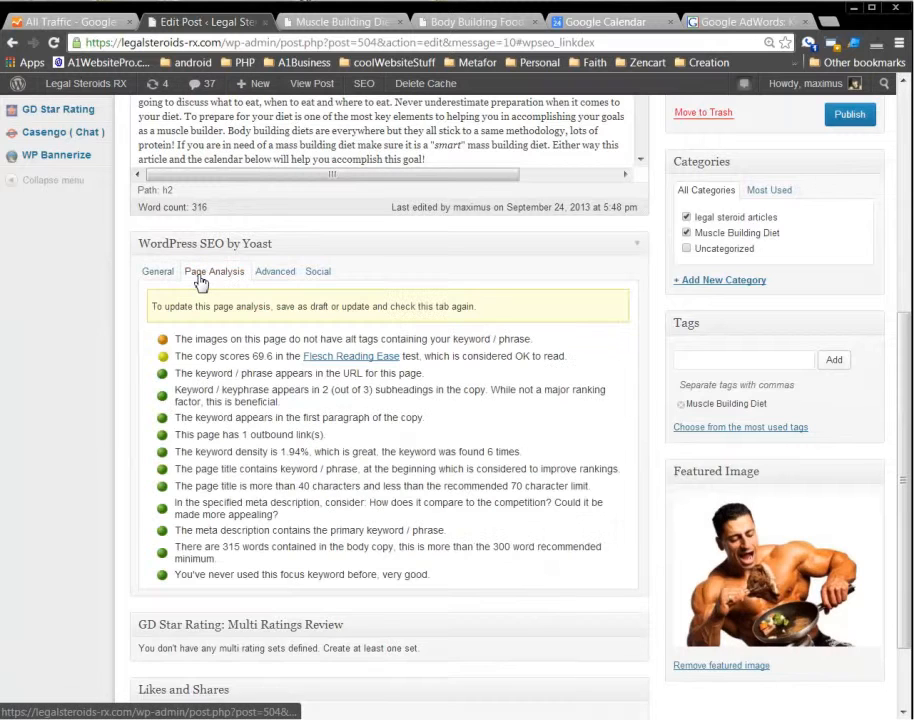
drag(175, 340, 555, 349)
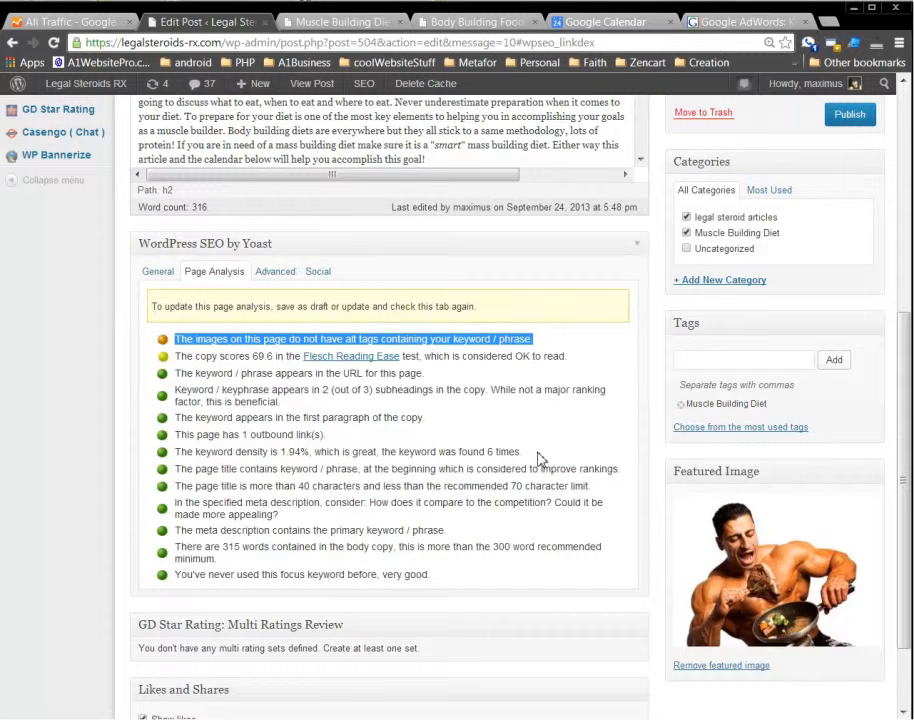
Select the image below the article's first heading to look for its alt text settings.
scroll(540, 455, up, 5)
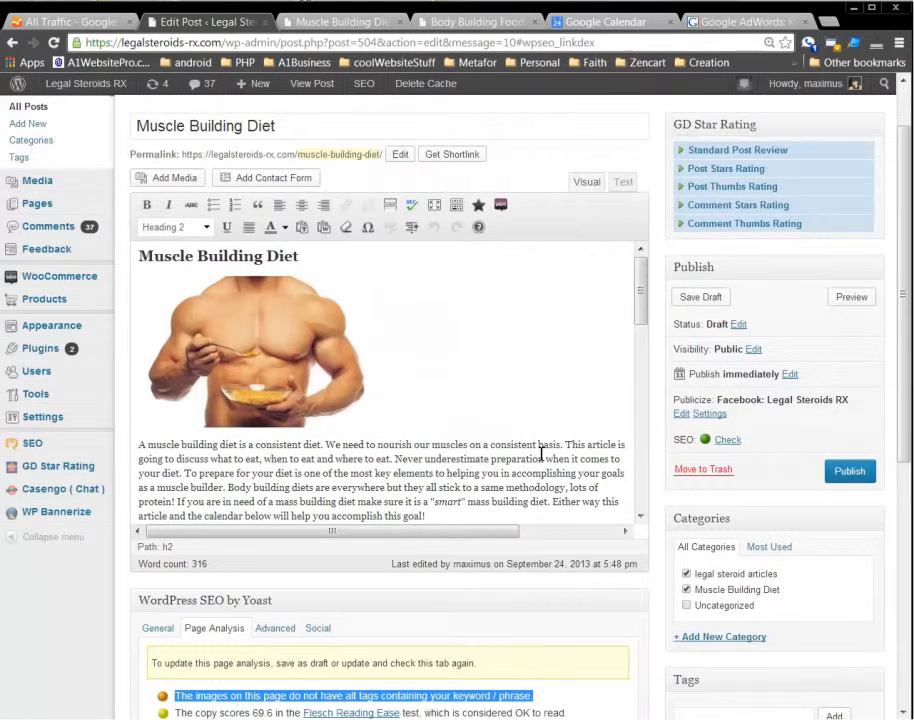
click(281, 353)
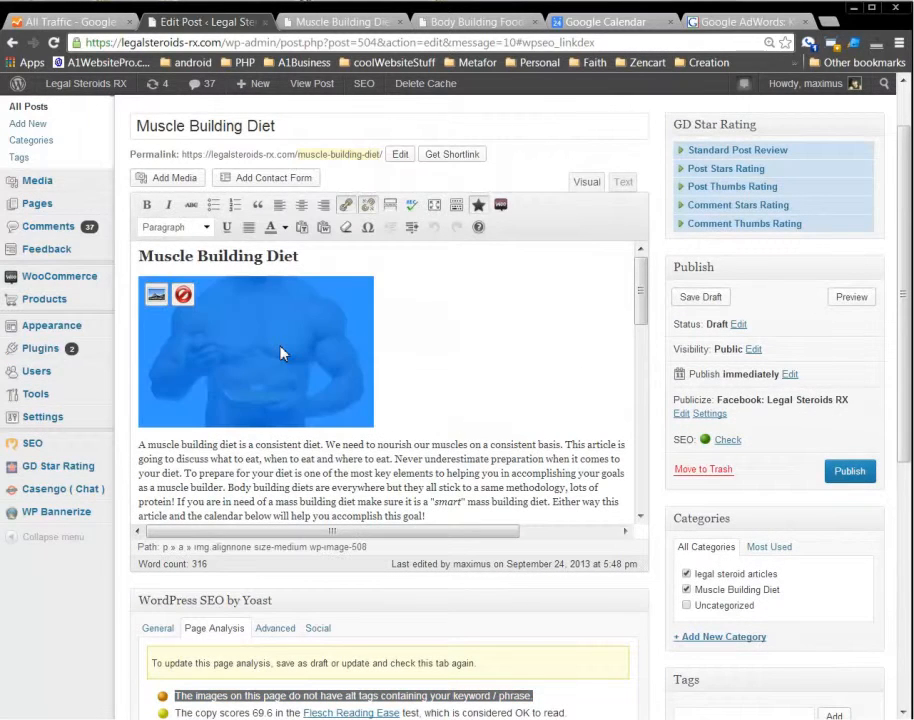
scroll(790, 677, down, 3)
scroll(790, 677, down, 4)
scroll(800, 630, up, 7)
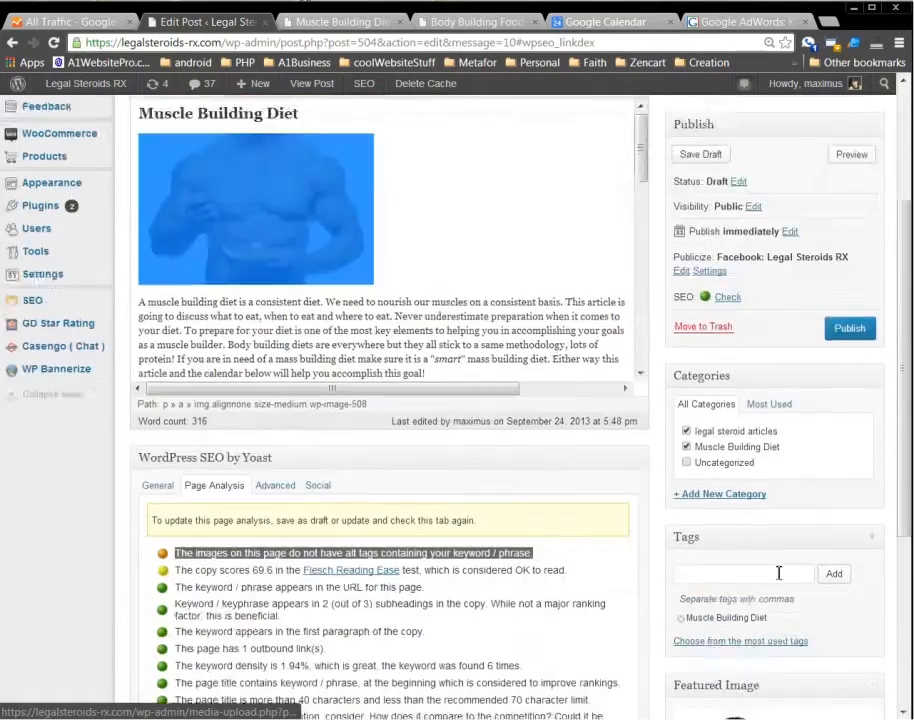
click(450, 330)
click(285, 340)
click(267, 392)
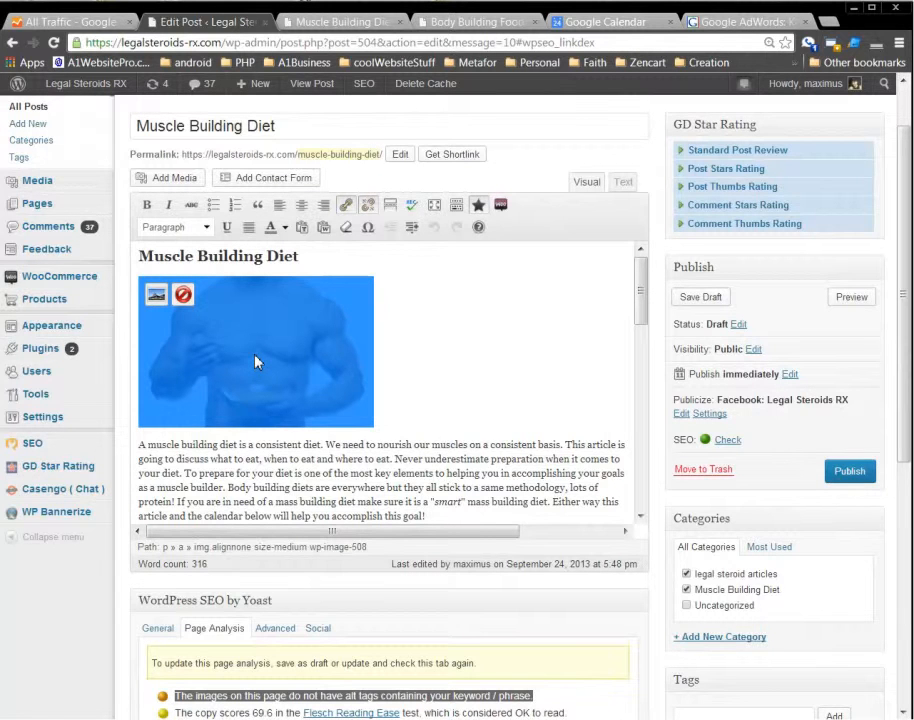
click(400, 354)
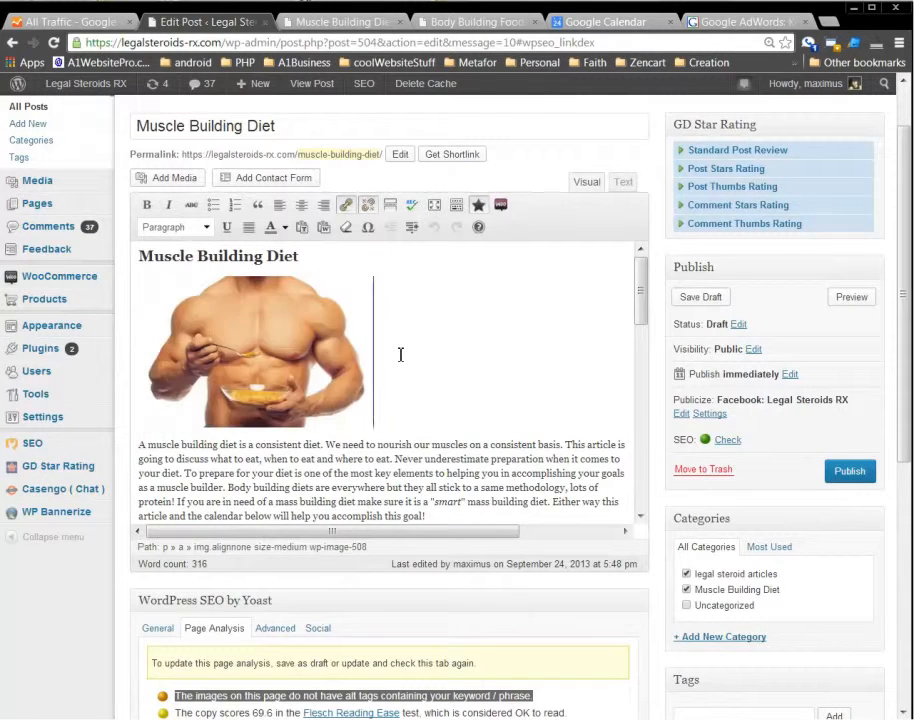
Examine the Yoast page analysis, including the Flesch Reading Ease score and the remaining keyword, title and meta description checks.
scroll(457, 369, down, 1)
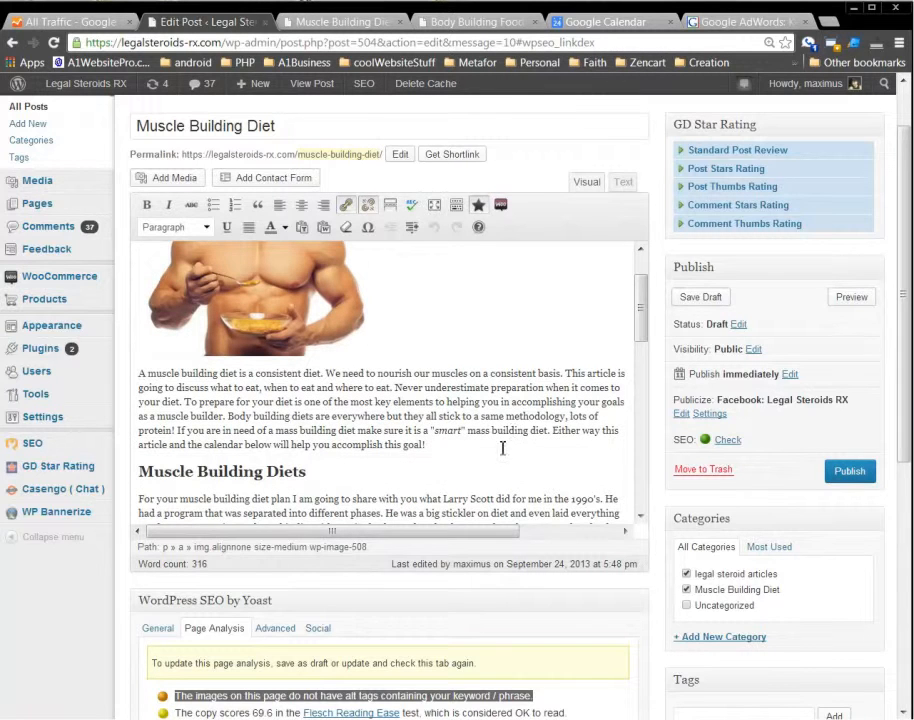
scroll(882, 521, down, 2)
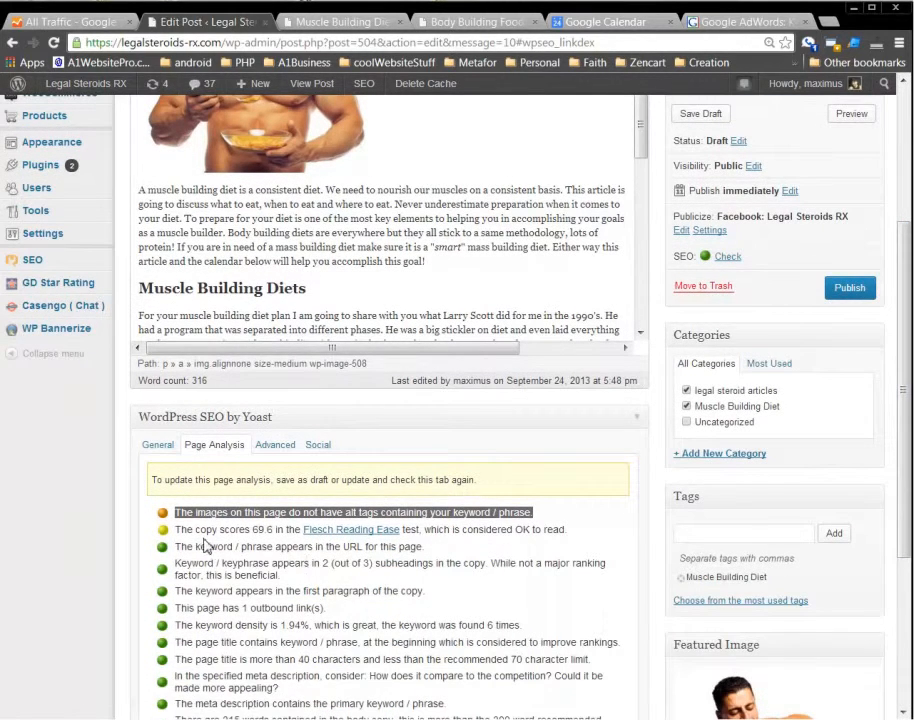
drag(179, 530, 284, 530)
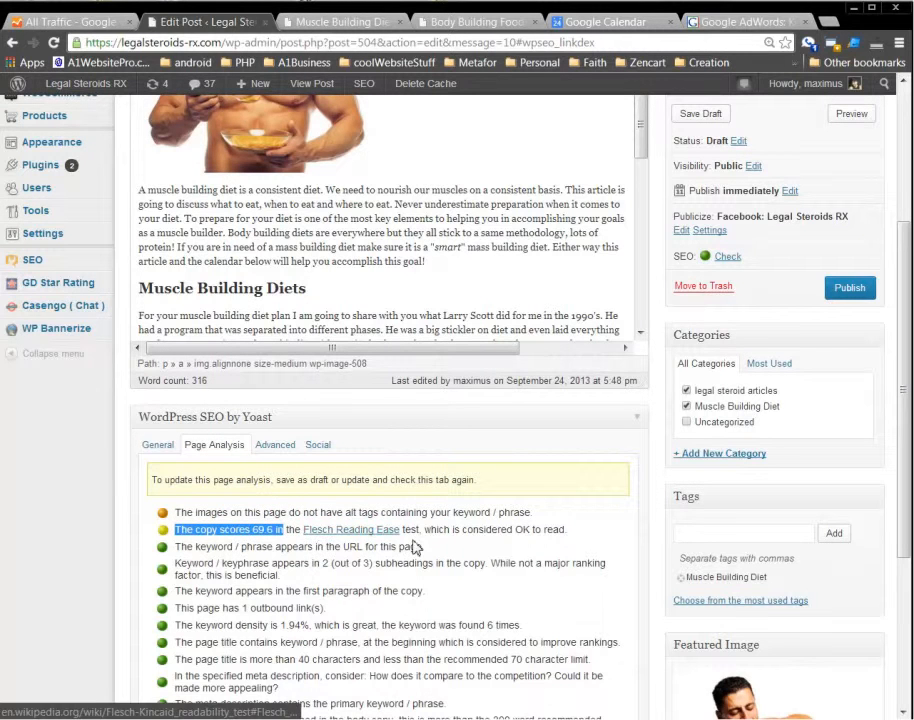
drag(435, 530, 573, 531)
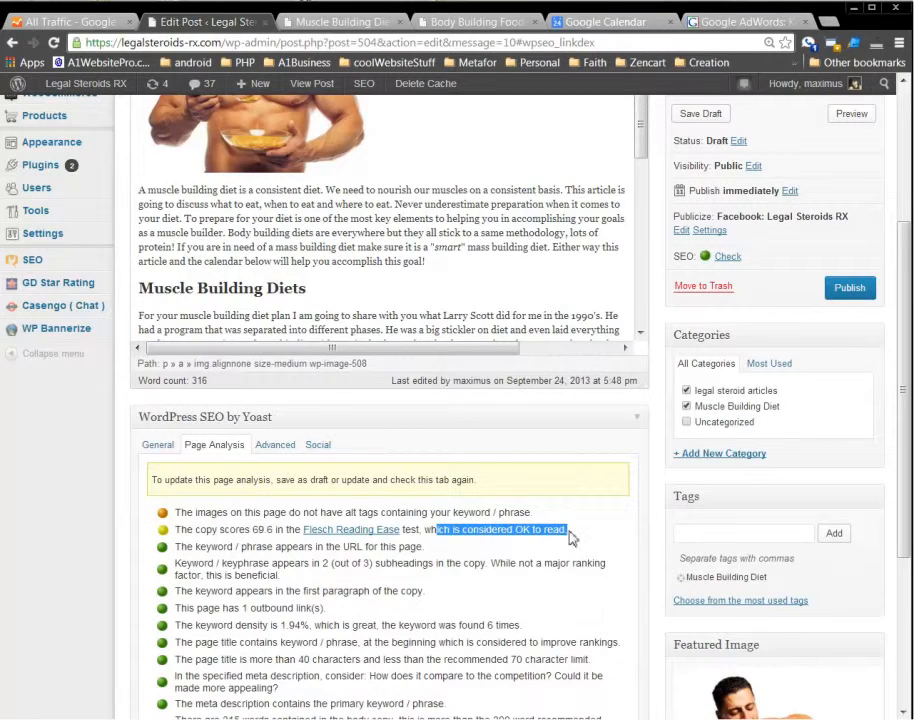
click(537, 563)
scroll(537, 563, down, 2)
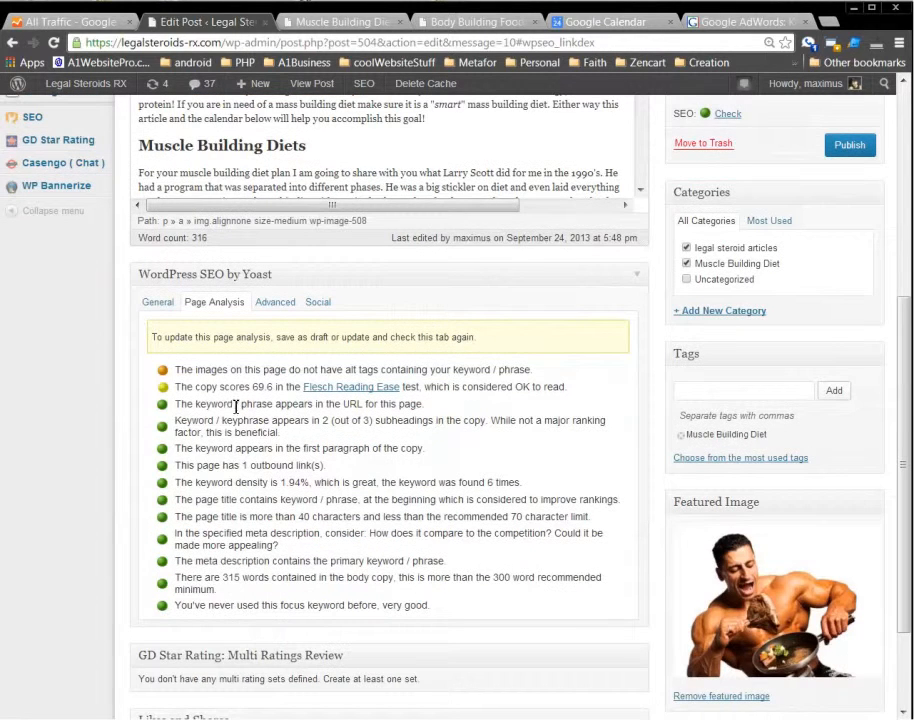
scroll(393, 580, down, 2)
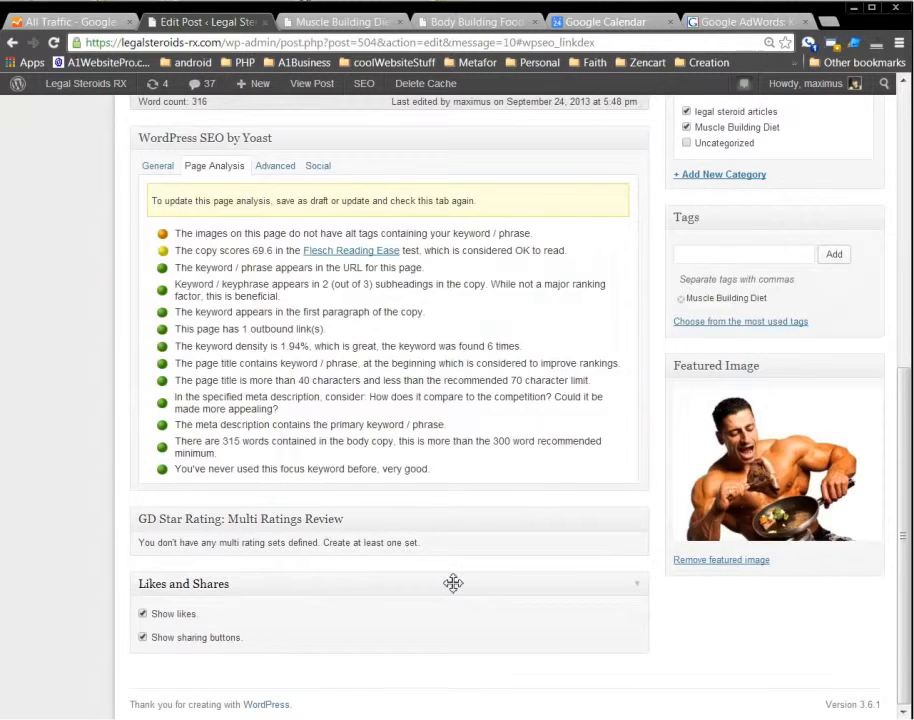
scroll(453, 583, up, 3)
scroll(457, 582, up, 3)
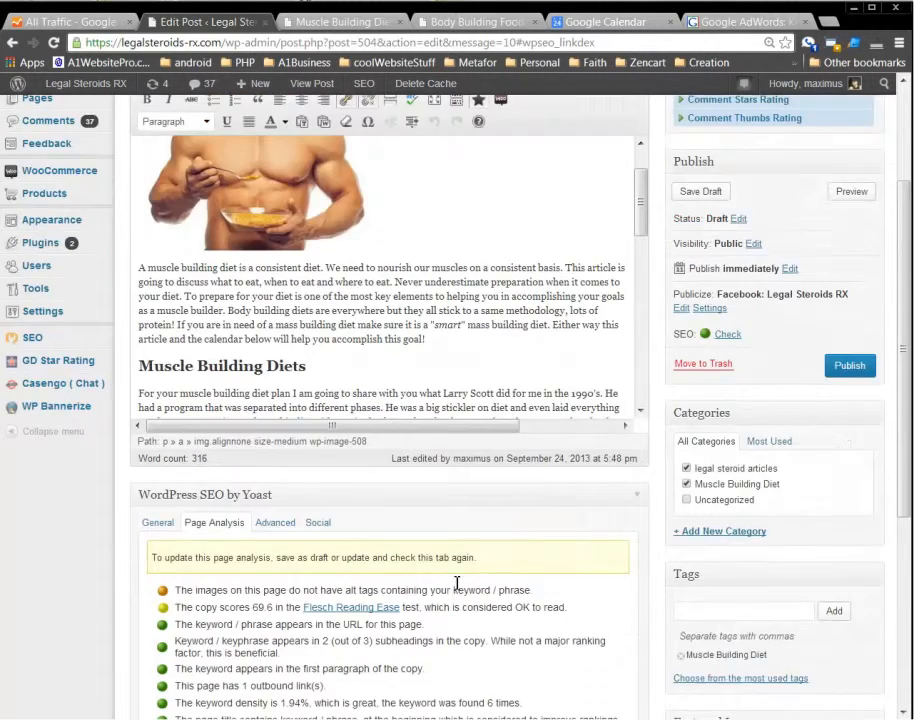
Check the Facebook account set for Publicize and publish the "Muscle Building Diet" post.
drag(718, 366, 765, 366)
click(847, 366)
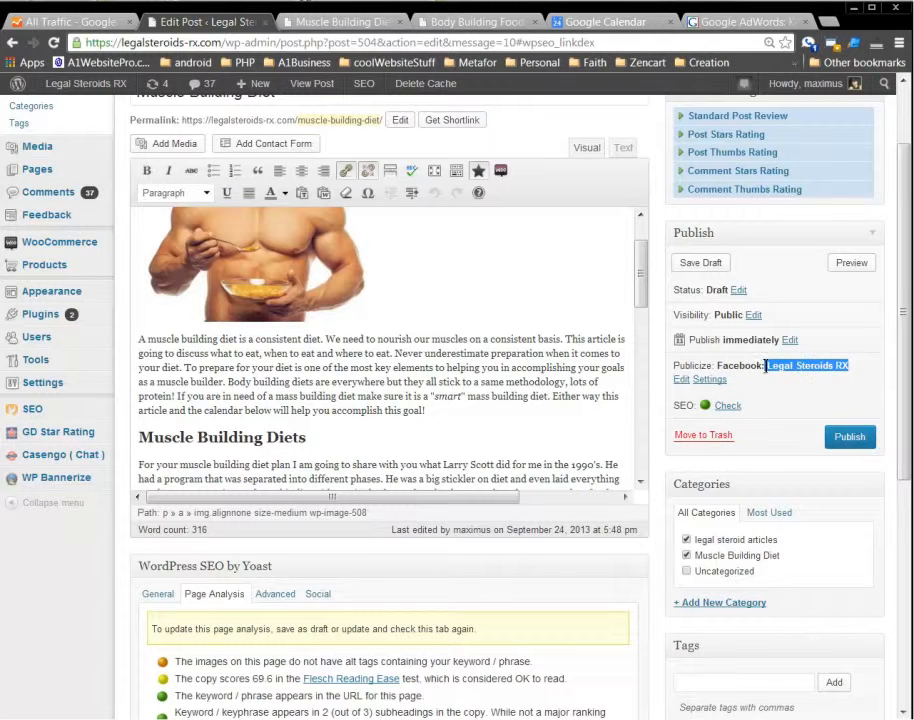
scroll(655, 366, up, 1)
scroll(655, 366, up, 1)
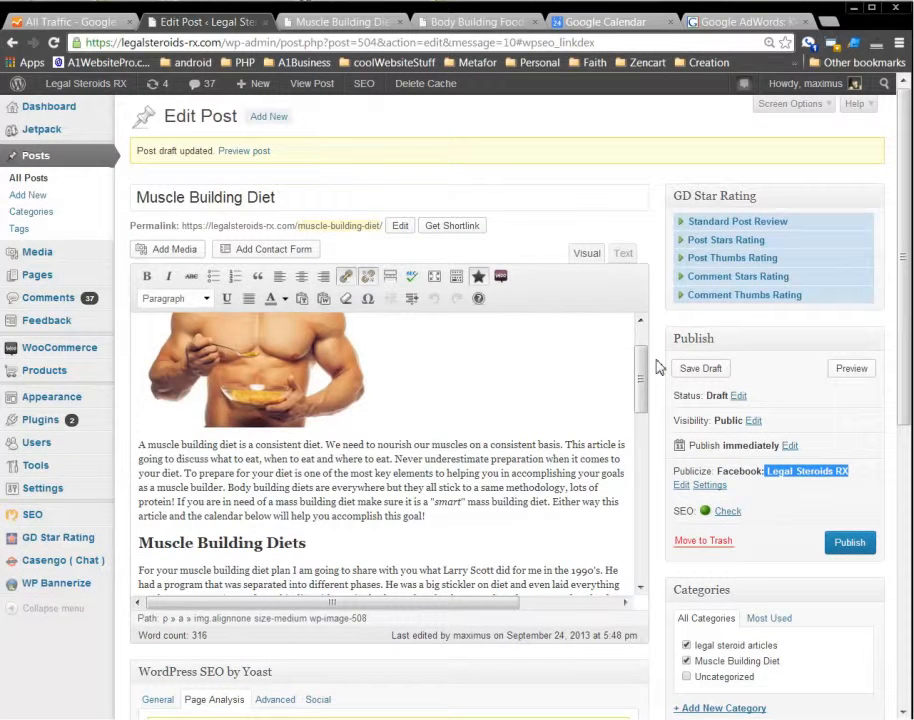
click(845, 546)
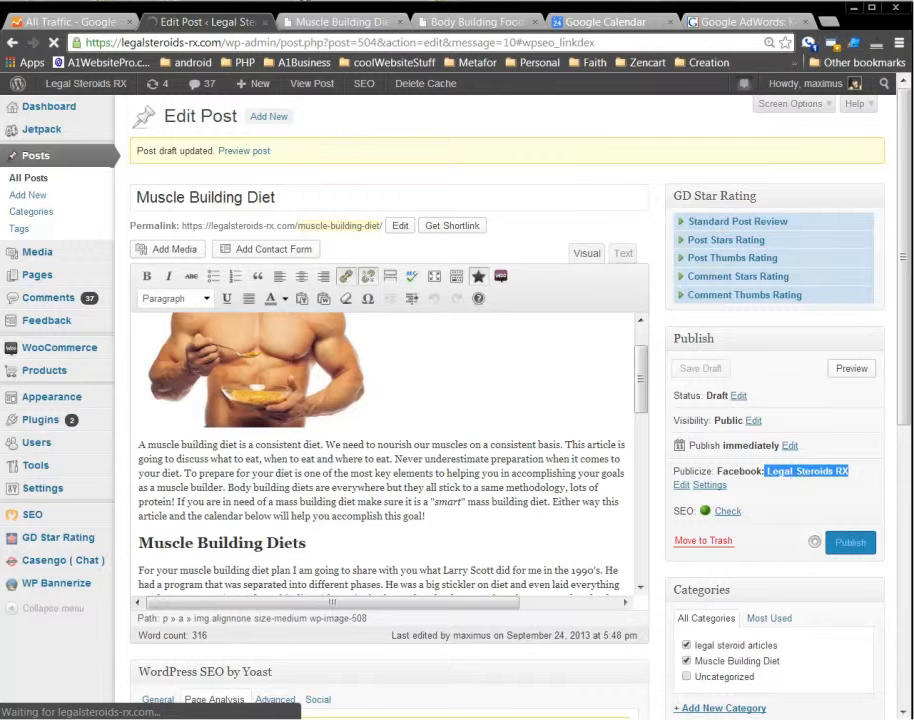
Look through the post's preview page, from the article text to the embedded Body Building Diet calendar.
scroll(432, 457, down, 6)
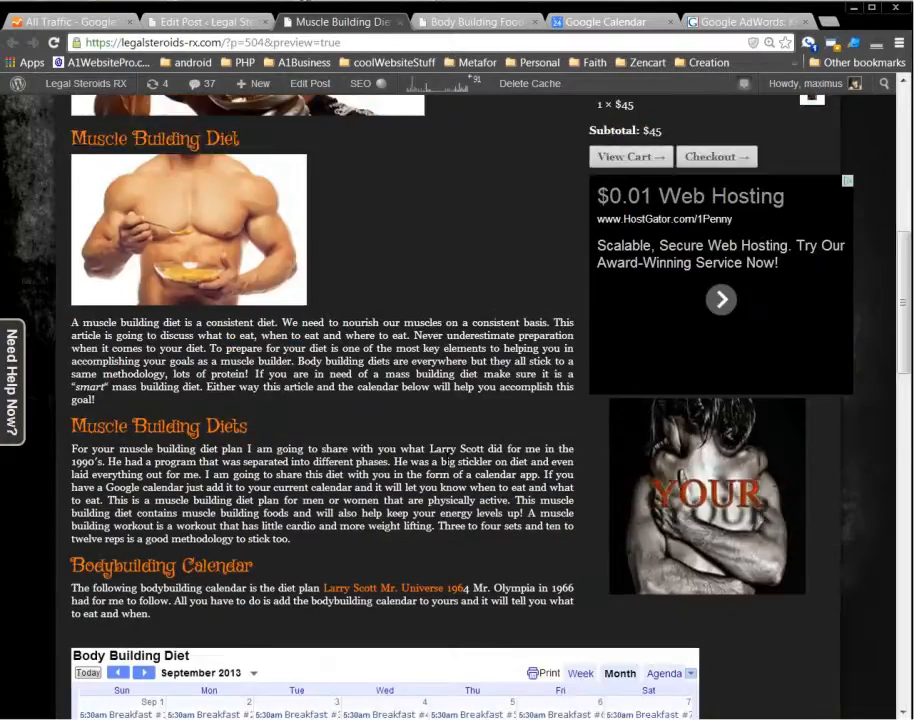
scroll(525, 358, up, 1)
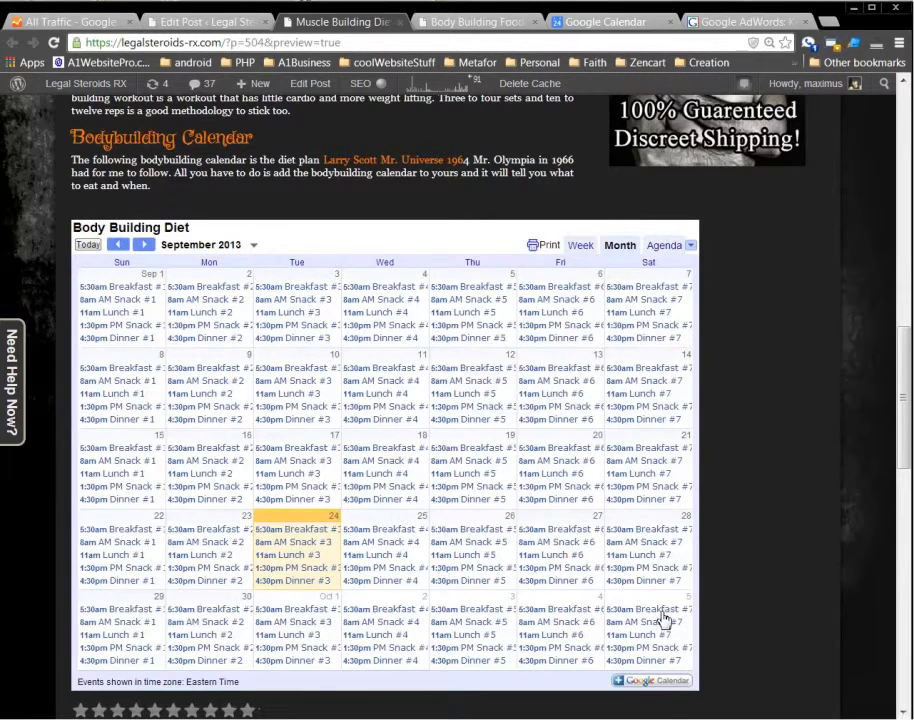
scroll(745, 547, up, 5)
Open the published post from its editor and inspect the featured image's alt attribute in the page code.
click(224, 24)
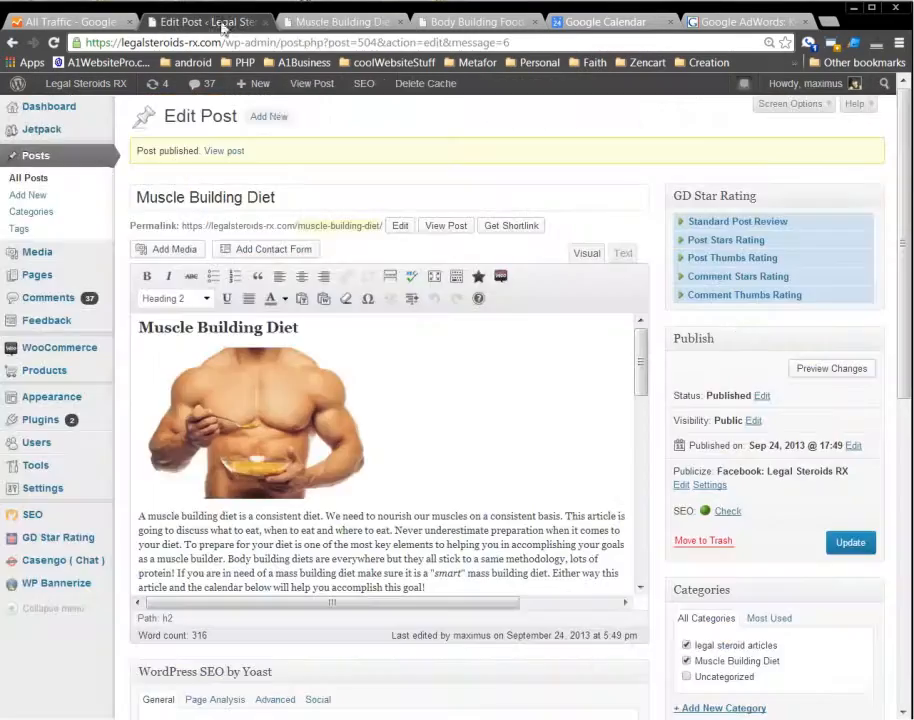
click(446, 226)
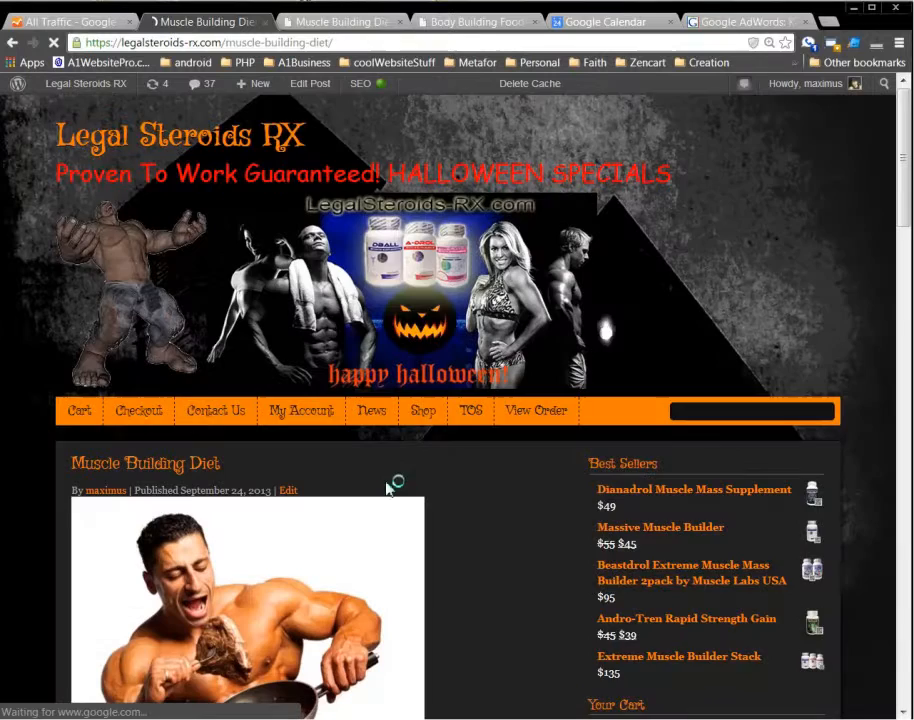
scroll(512, 485, down, 1)
scroll(512, 485, down, 3)
right_click(257, 221)
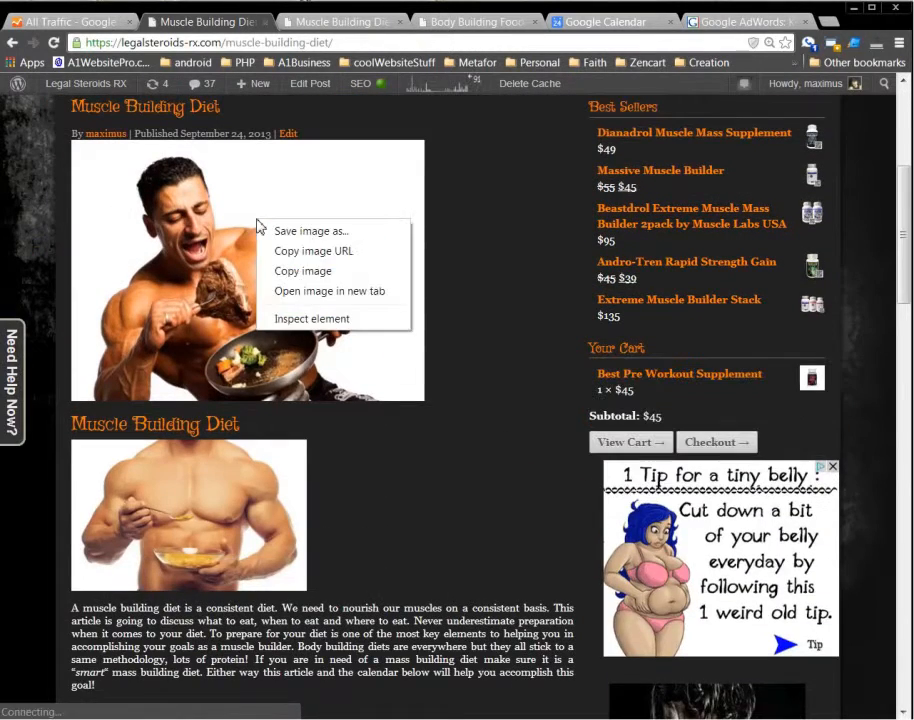
click(320, 318)
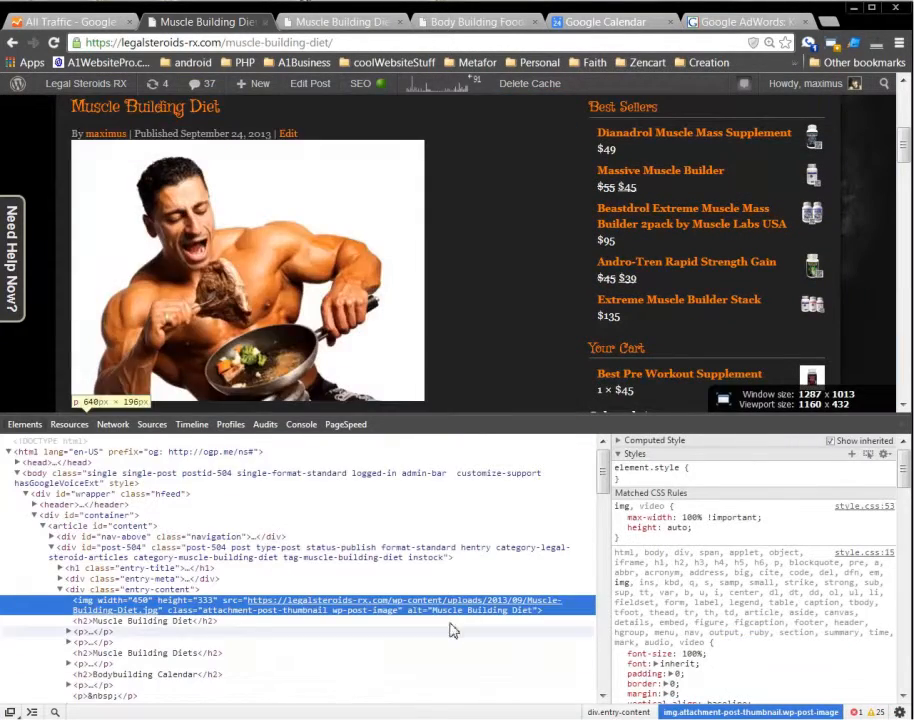
double_click(478, 611)
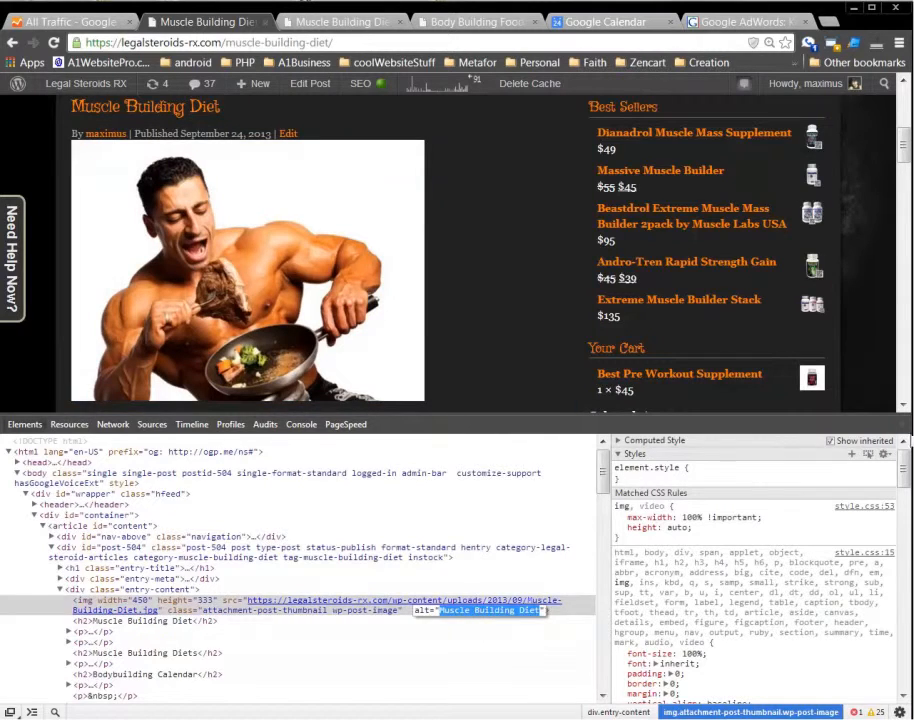
Close the page code inspector and read down the live post to the embedded Body Building Diet calendar.
click(905, 424)
scroll(410, 428, down, 3)
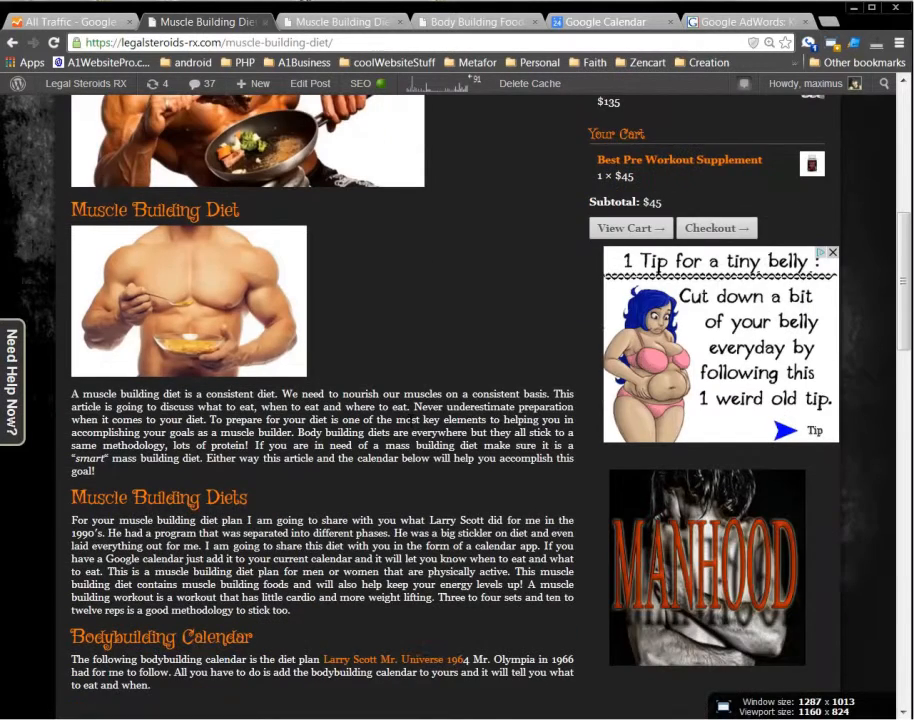
scroll(208, 294, down, 2)
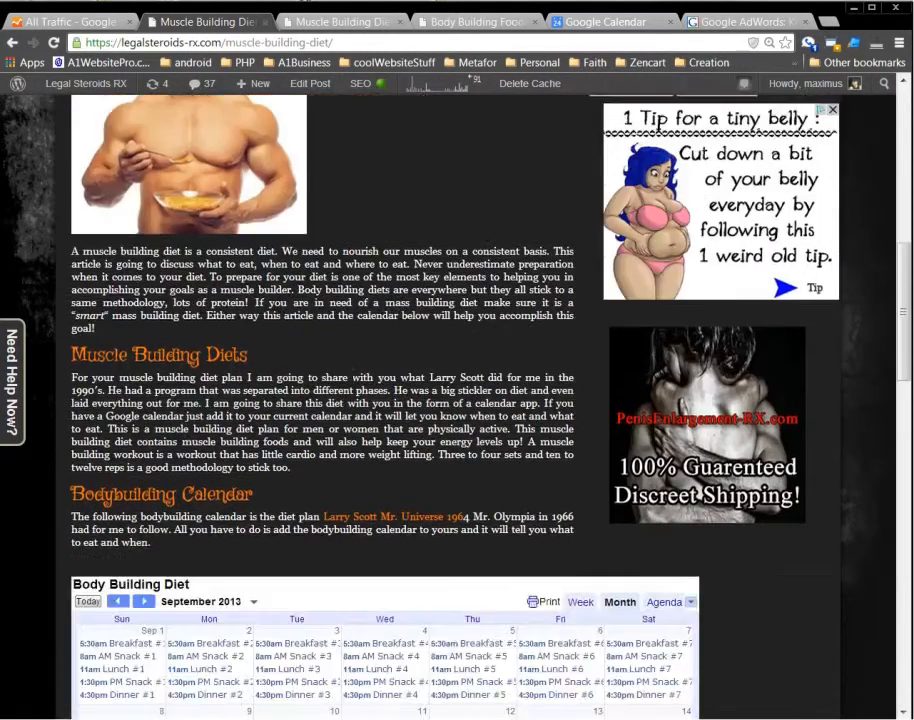
scroll(314, 364, down, 6)
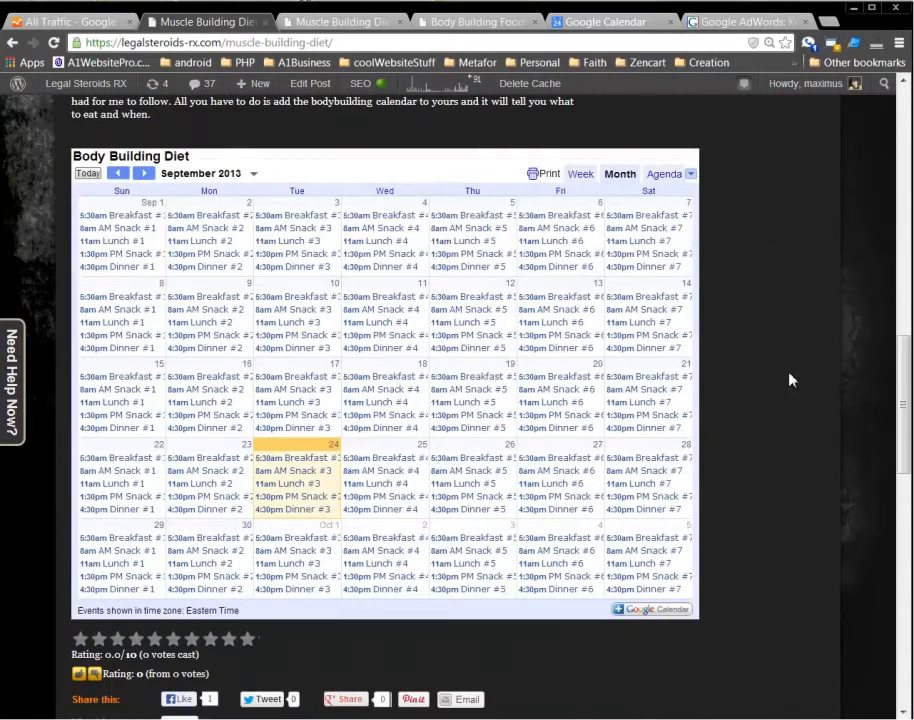
View the embedded calendar's meal schedule in Week view and in Agenda view.
click(582, 174)
scroll(230, 306, down, 3)
scroll(232, 310, up, 4)
scroll(230, 310, up, 3)
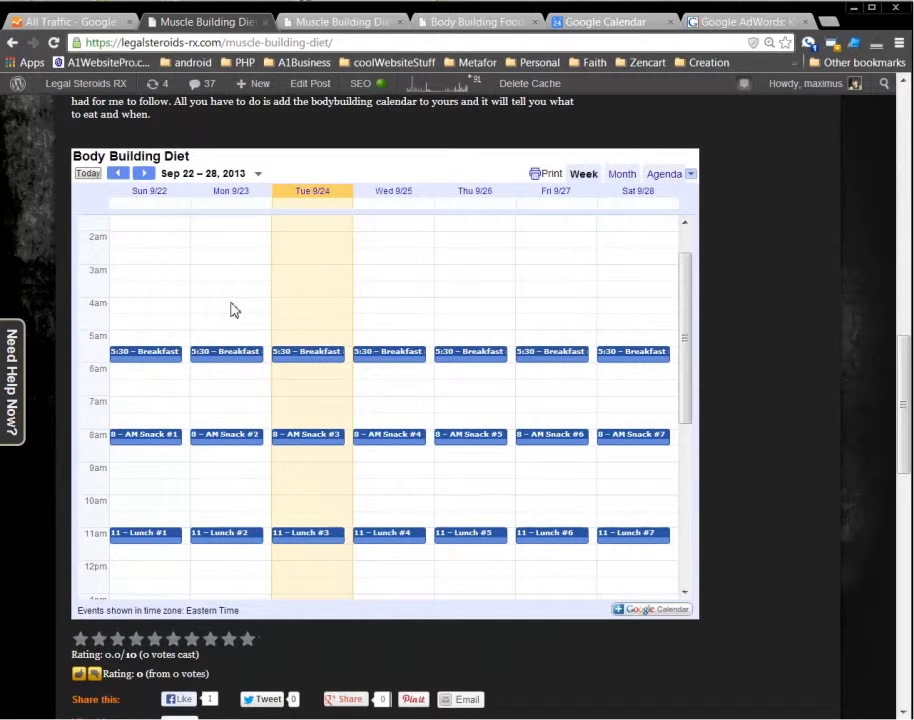
click(663, 173)
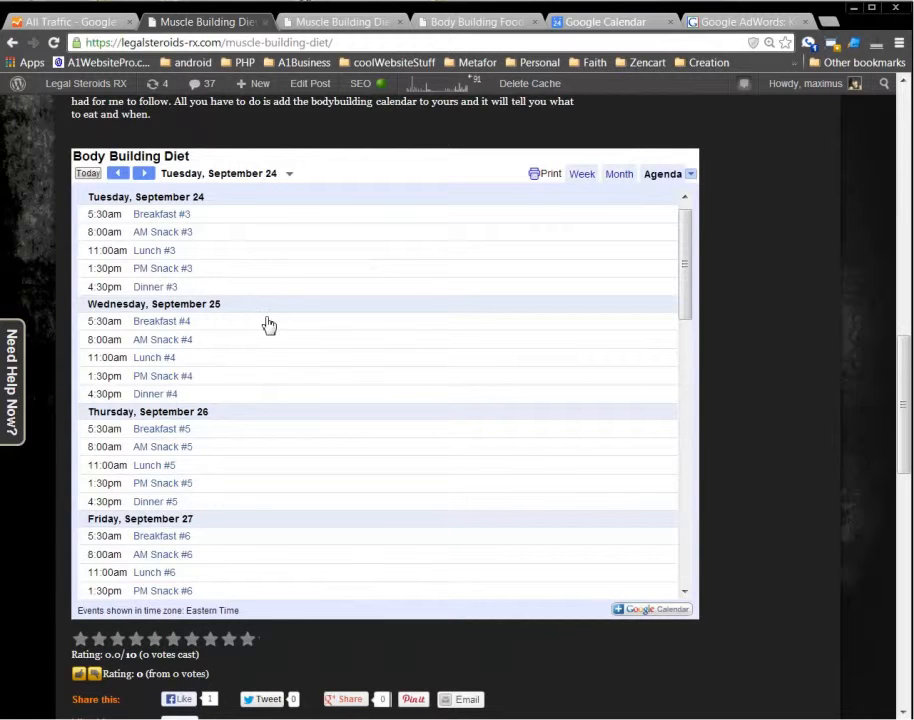
Review the live post from its rating and sharing section back up to the site header, title, images and opening paragraph.
scroll(797, 389, down, 3)
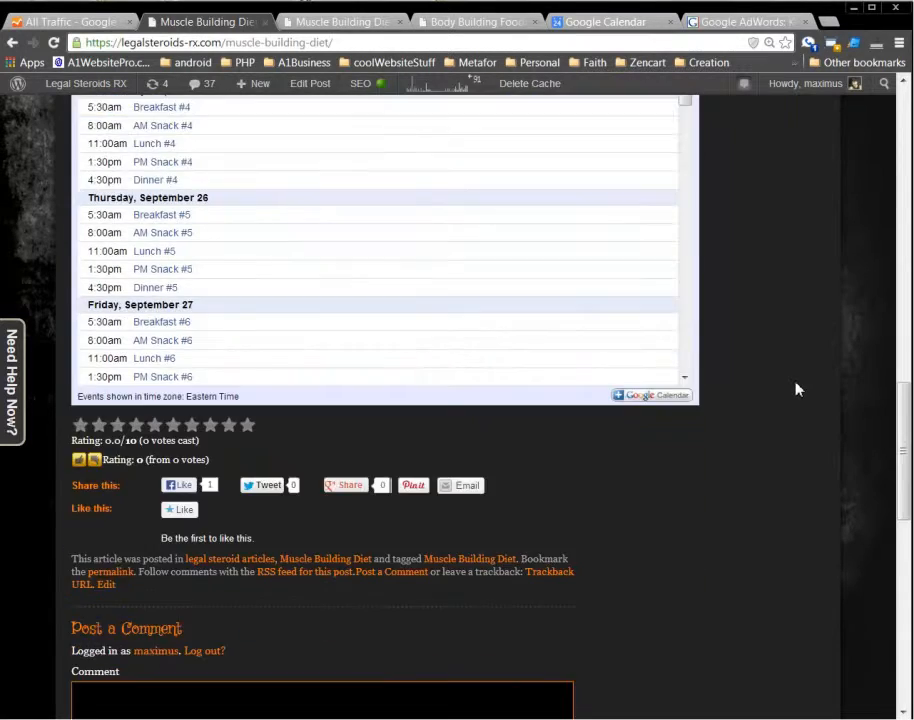
scroll(797, 389, up, 12)
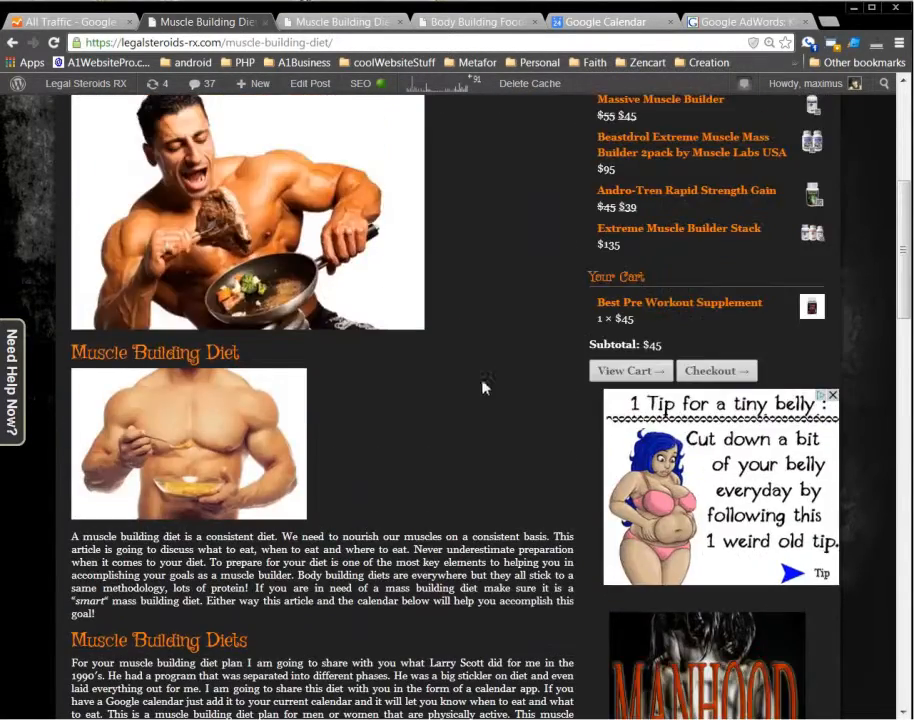
scroll(484, 387, up, 4)
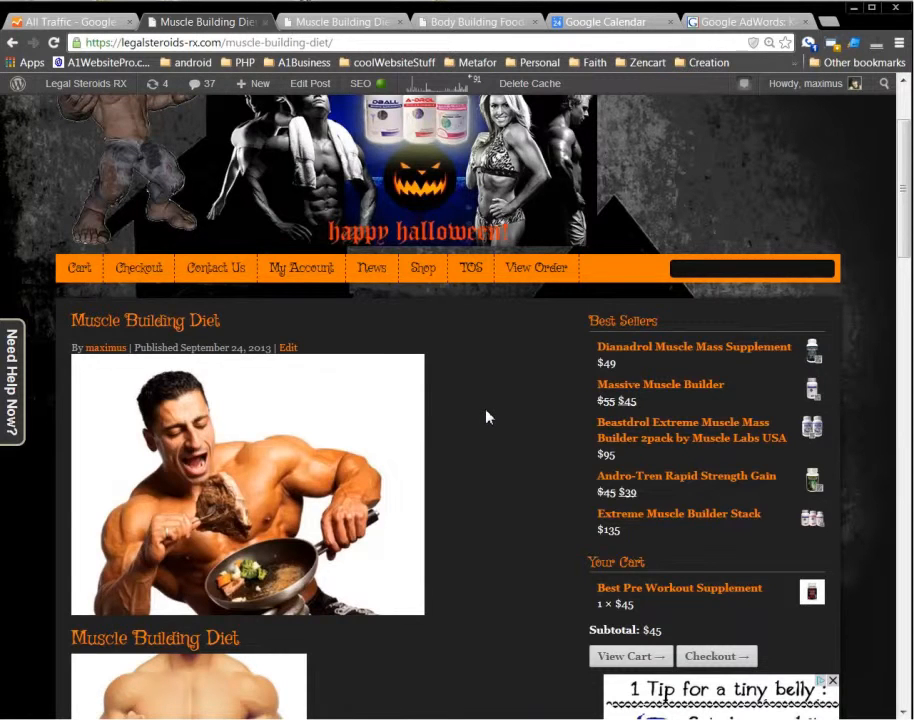
scroll(486, 416, up, 1)
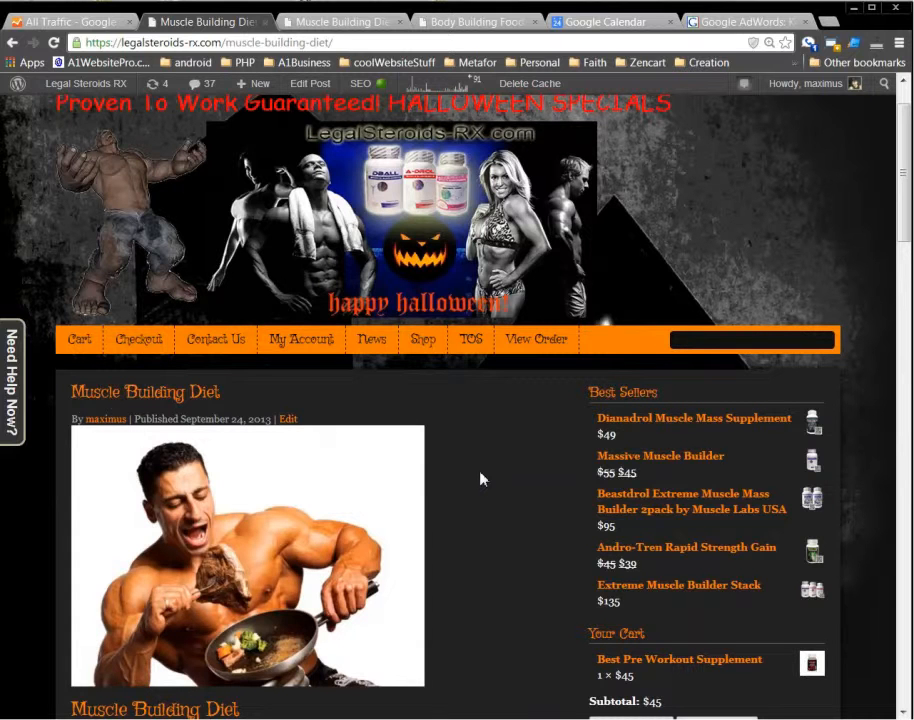
scroll(480, 479, down, 2)
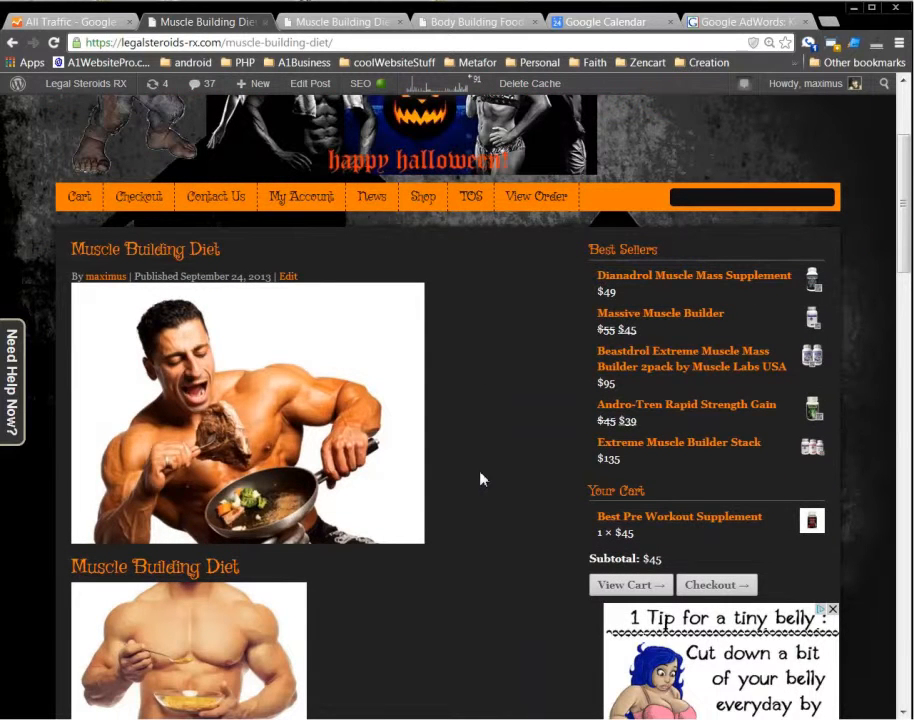
scroll(480, 479, down, 2)
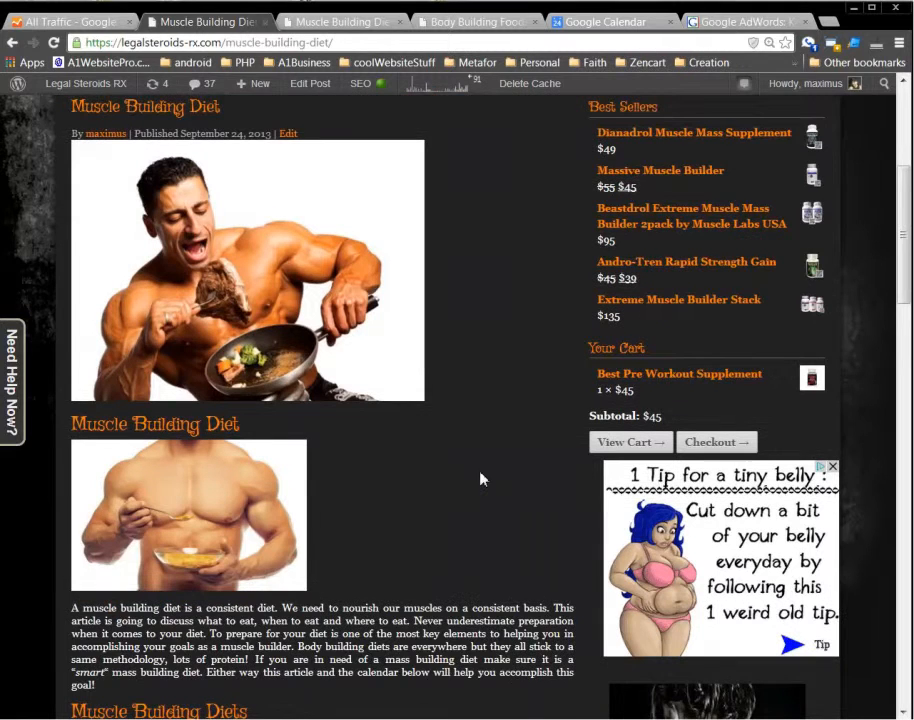
scroll(480, 479, down, 1)
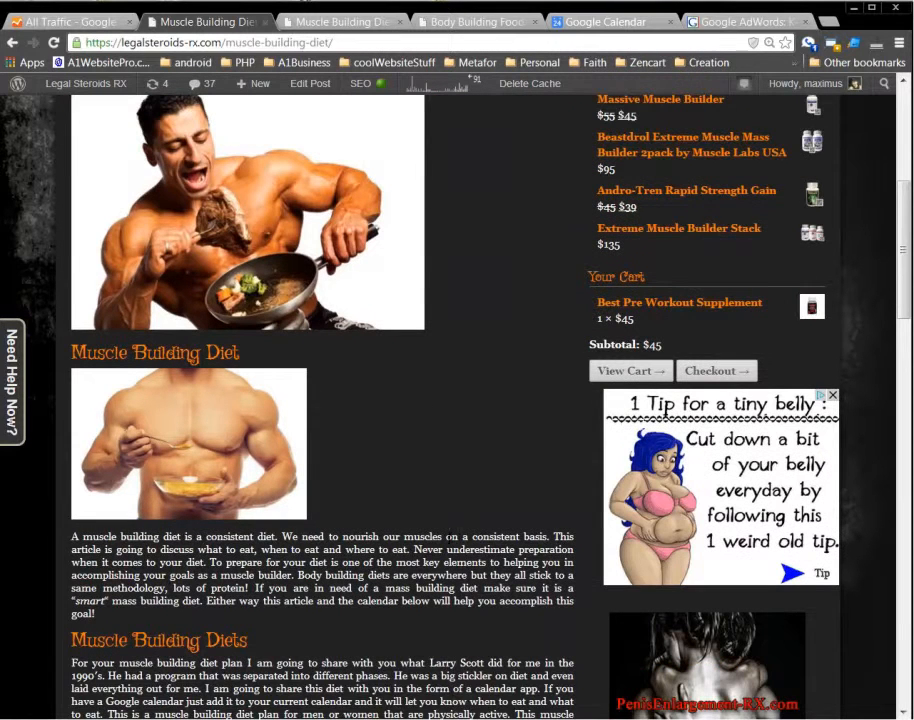